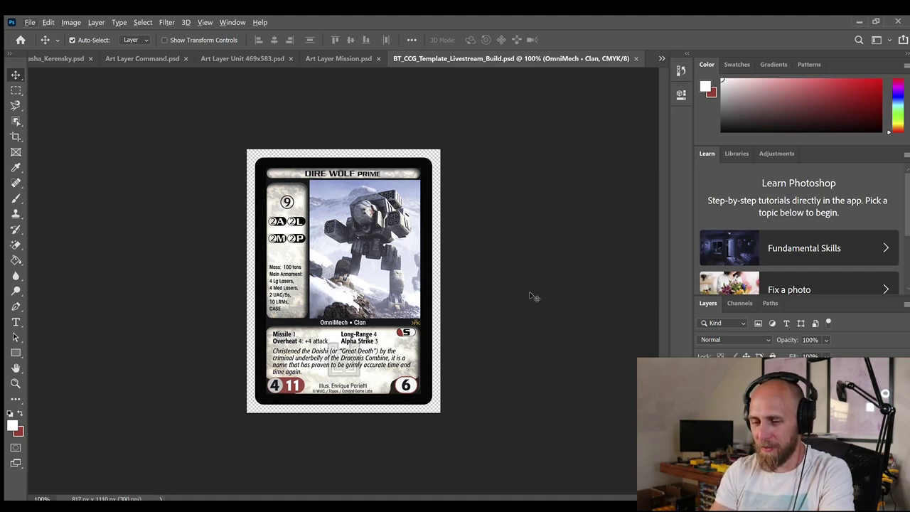
Switch to the Photos app and browse the BattleTech artwork from the HBS wallpaper through to the Burrock picture
key("alt+Tab")
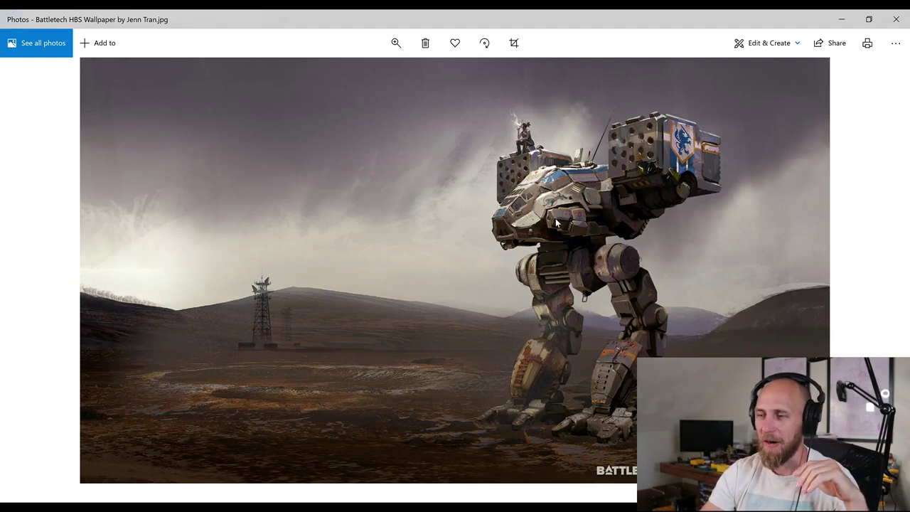
key("Right")
key("Right")
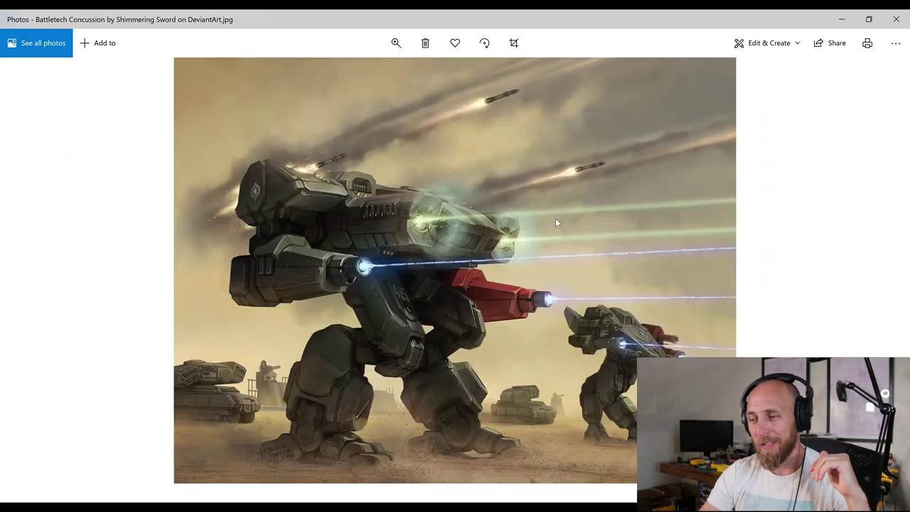
key("Right")
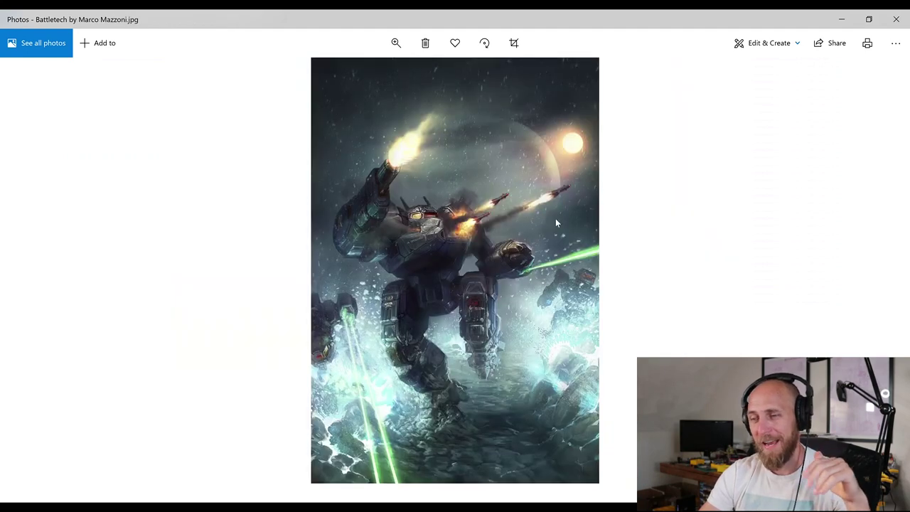
key("Right")
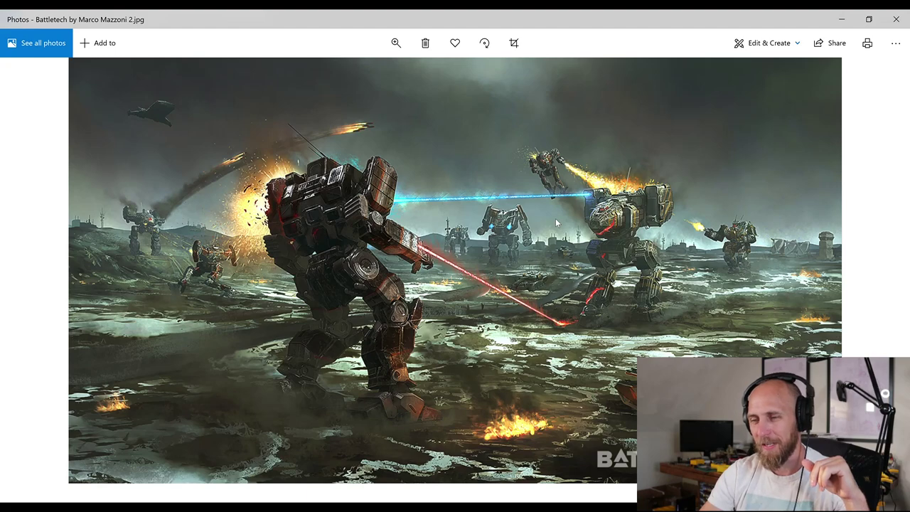
key("Right")
key("Right")
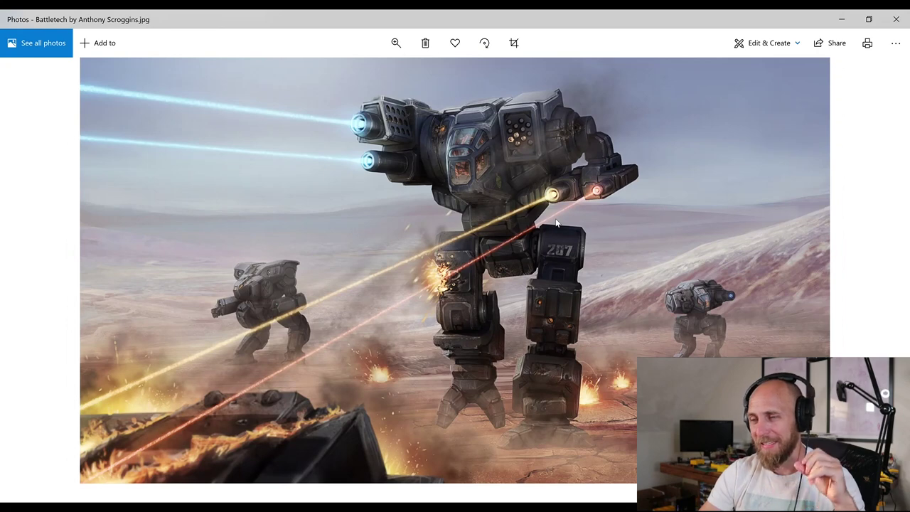
key("Right")
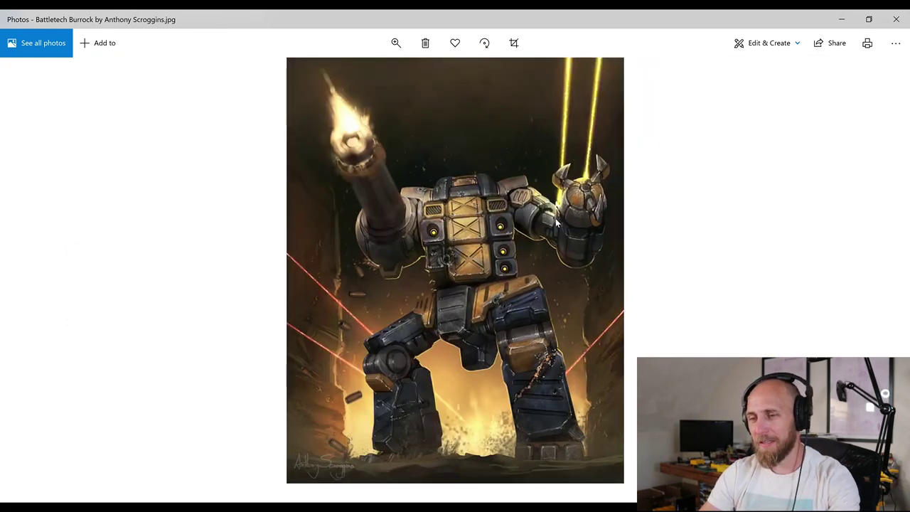
Compare the Akuma at factory artwork with its neighbouring images, ending on the Digital Deluxe Edition picture
key("Right")
key("Right")
key("Right")
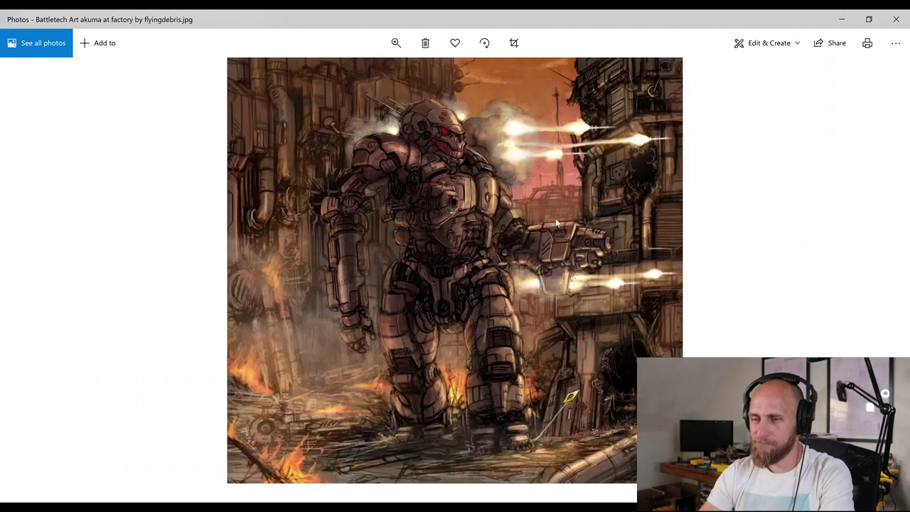
key("Right")
key("Left")
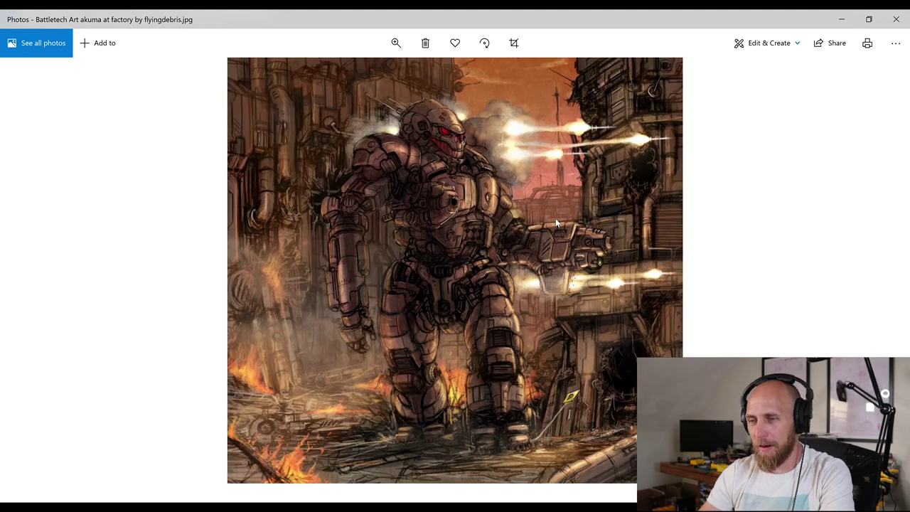
key("Right")
key("Right")
key("Left")
key("Left")
key("Left")
key("Right")
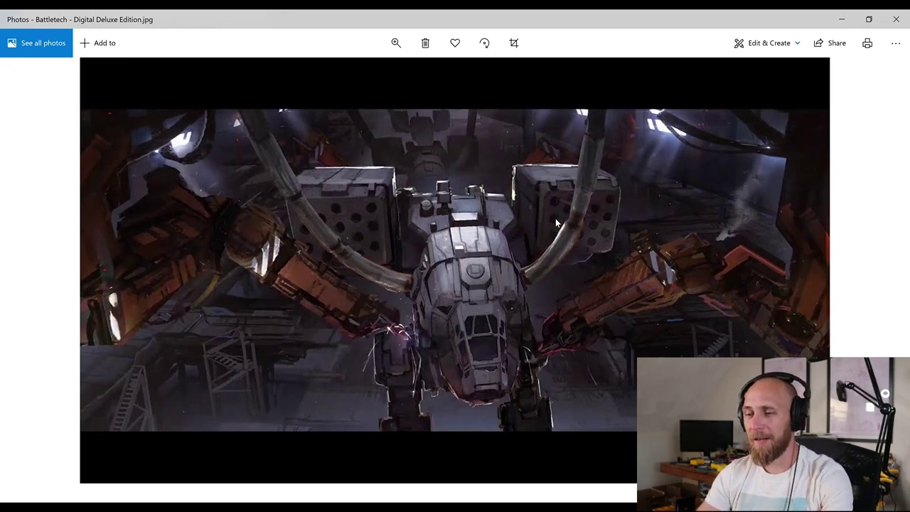
Browse onward through the BattleTech images, past the Wertzone history picture, to the Wolf's Dragoons artwork
key("Right")
key("Right")
key("Right")
key("Right")
key("Right")
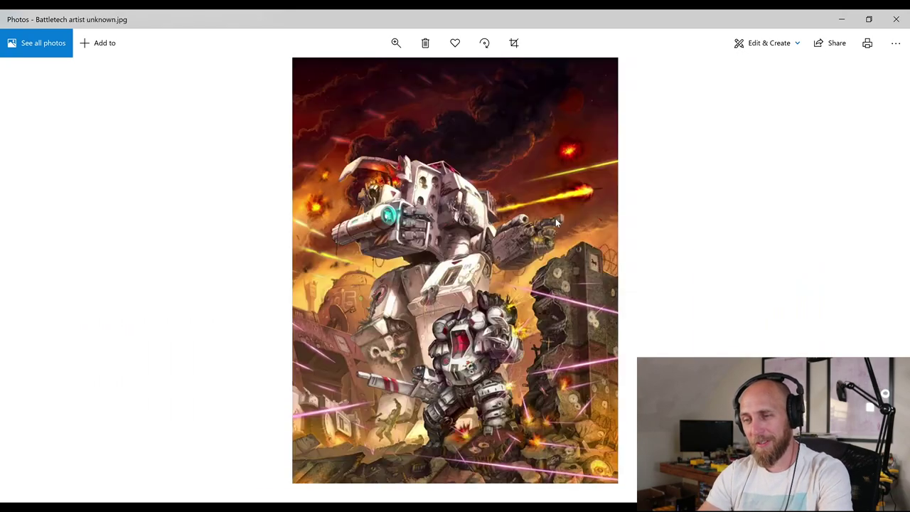
key("Right")
key("Right")
key("Right")
key("Right")
key("Right")
key("Right")
key("Right")
key("Right")
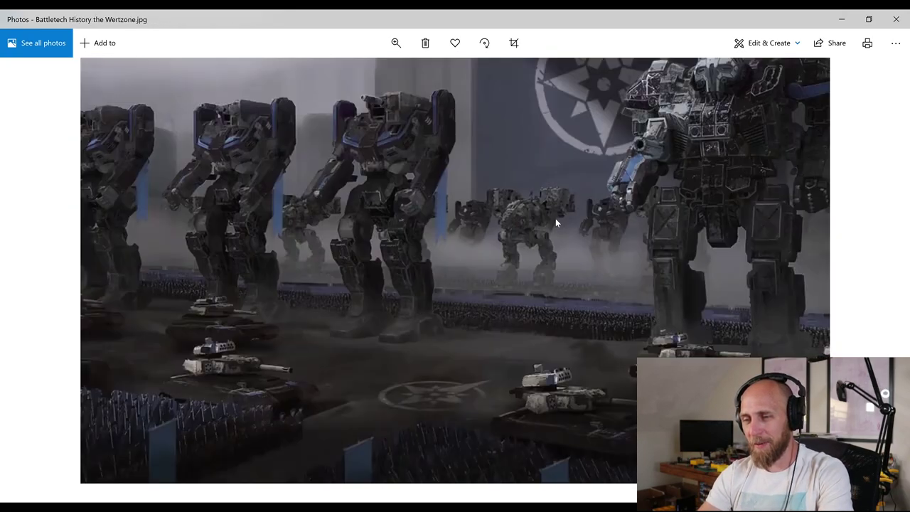
key("Right")
key("Right")
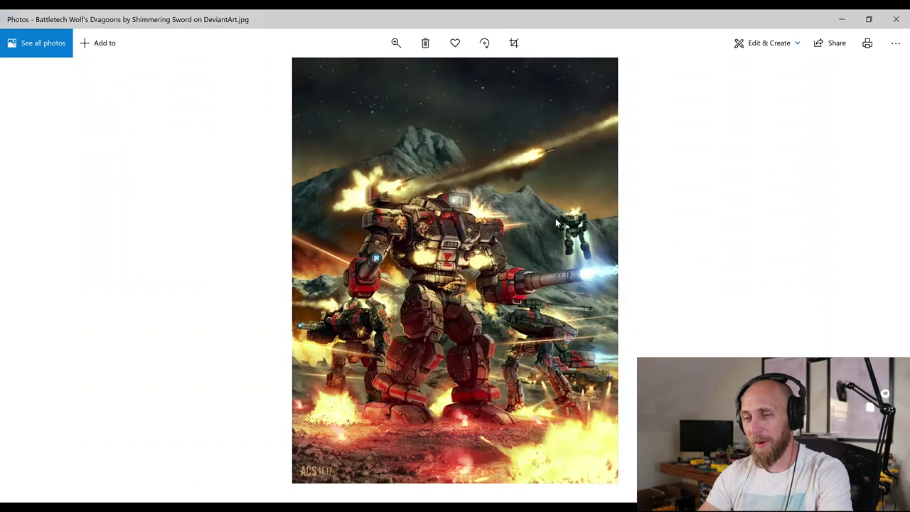
Review the Sword of Light artwork, the blog banner and the box cover, ending on battletech_bzweifel_6.jpg
key("Left")
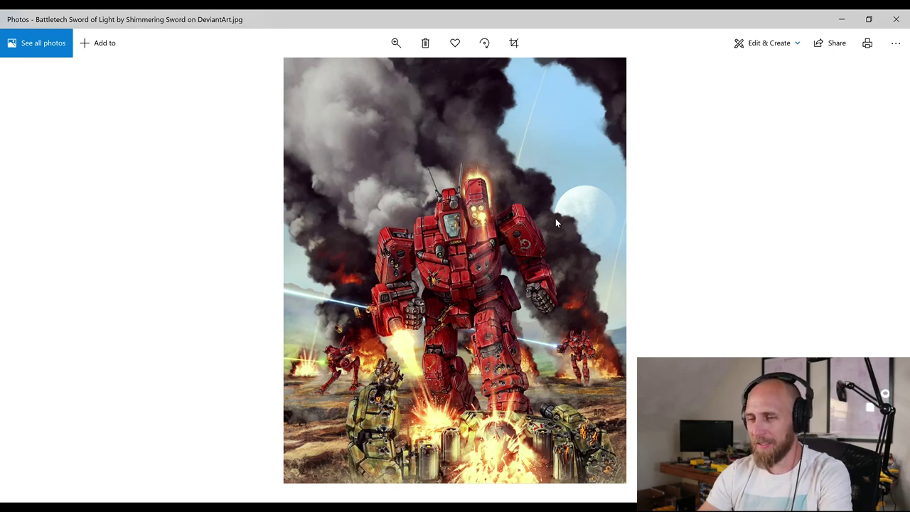
key("Right")
key("Right")
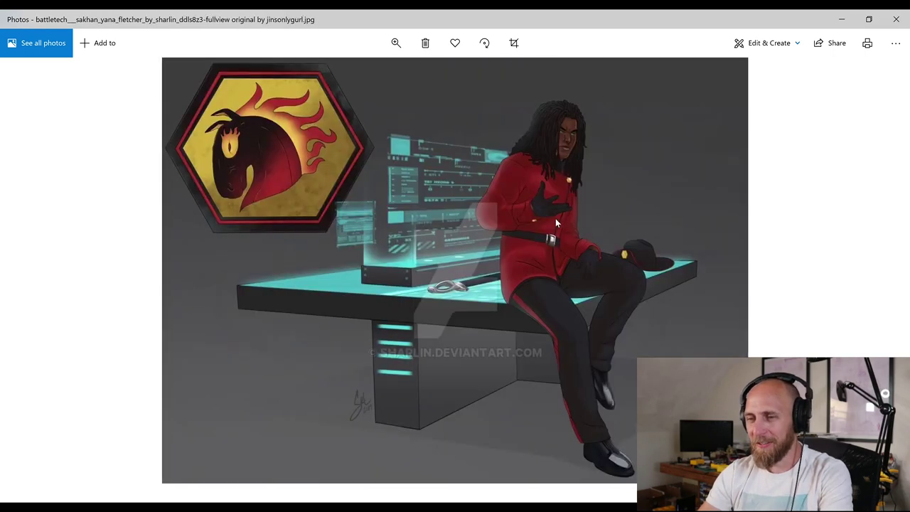
key("Right")
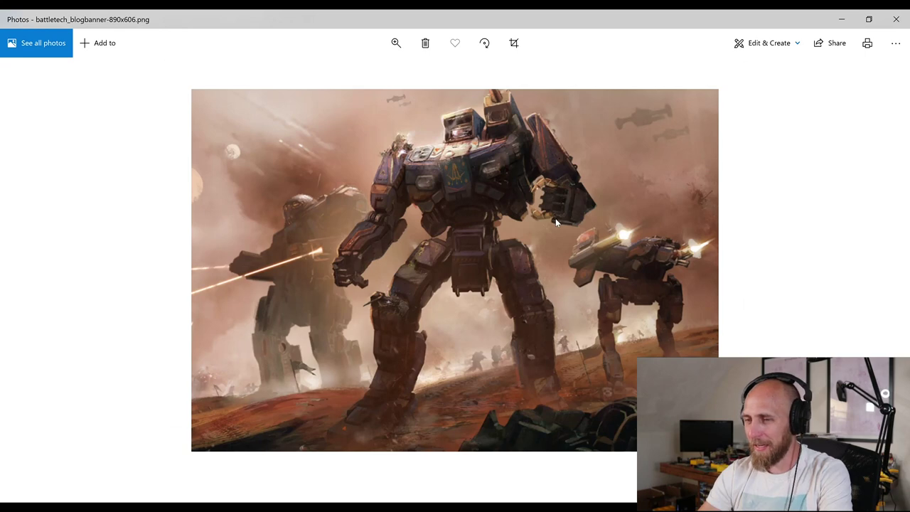
key("Right")
key("Right")
key("Right")
key("Left")
key("Left")
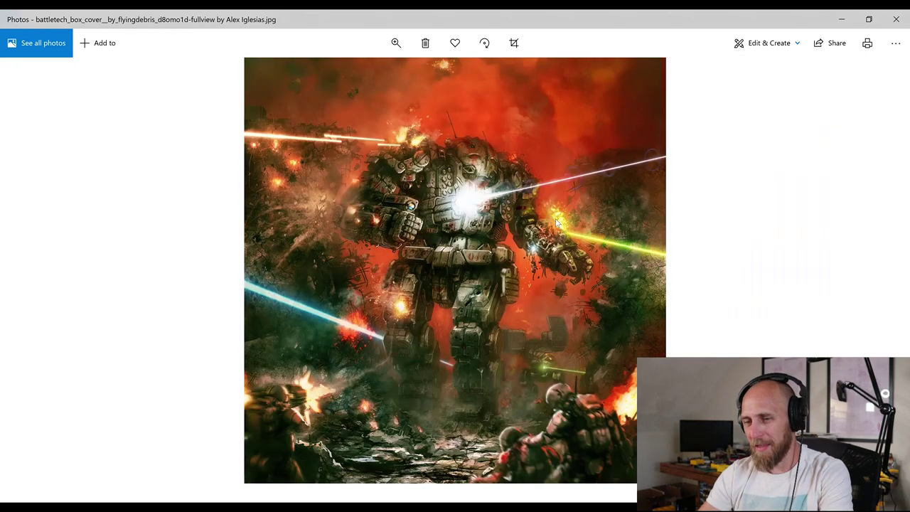
key("Right")
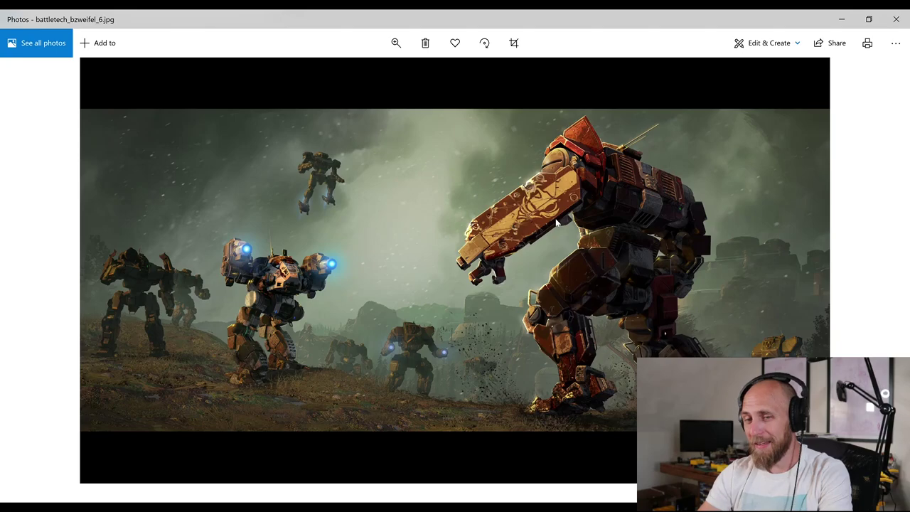
Browse past the 4K wallpaper and the bzweifel city and space scenes to the black phoenix aces wild artwork
key("Right")
key("Right")
key("Right")
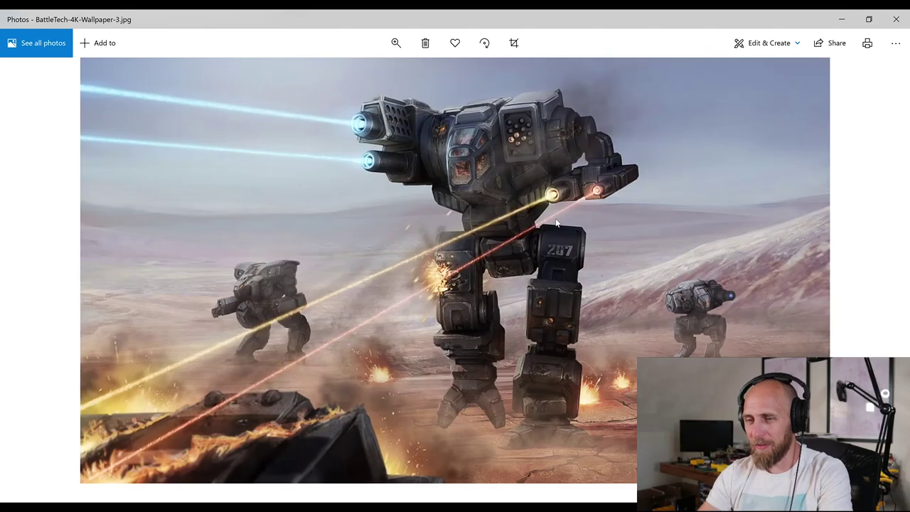
key("Right")
key("Right")
key("Right")
key("Right")
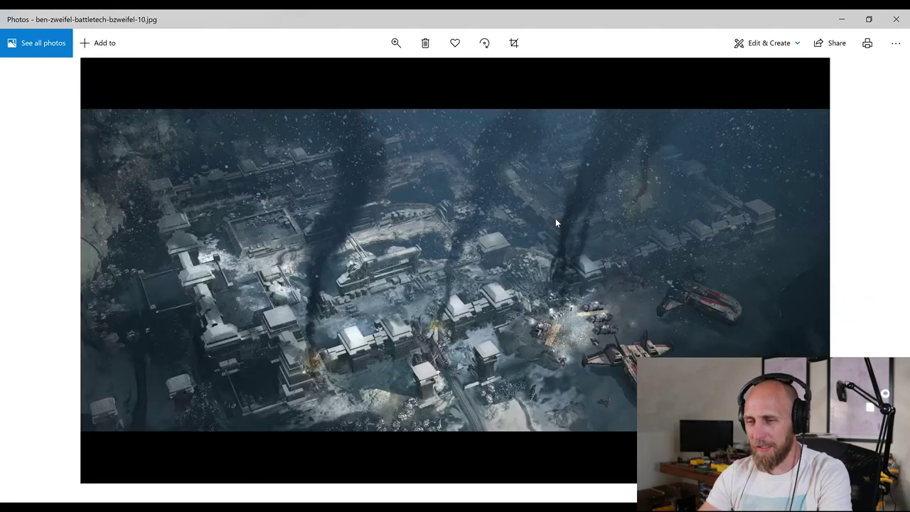
key("Right")
key("Right")
key("Right")
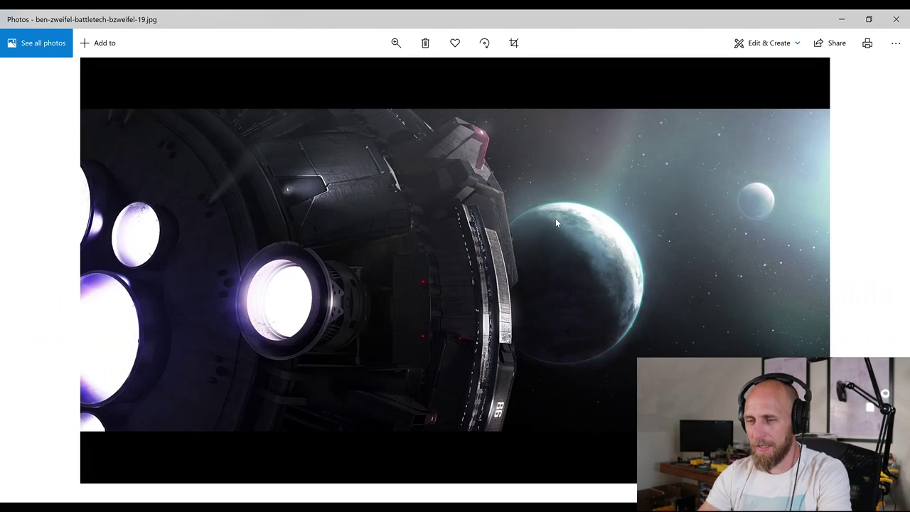
key("Right")
key("Right")
key("Right")
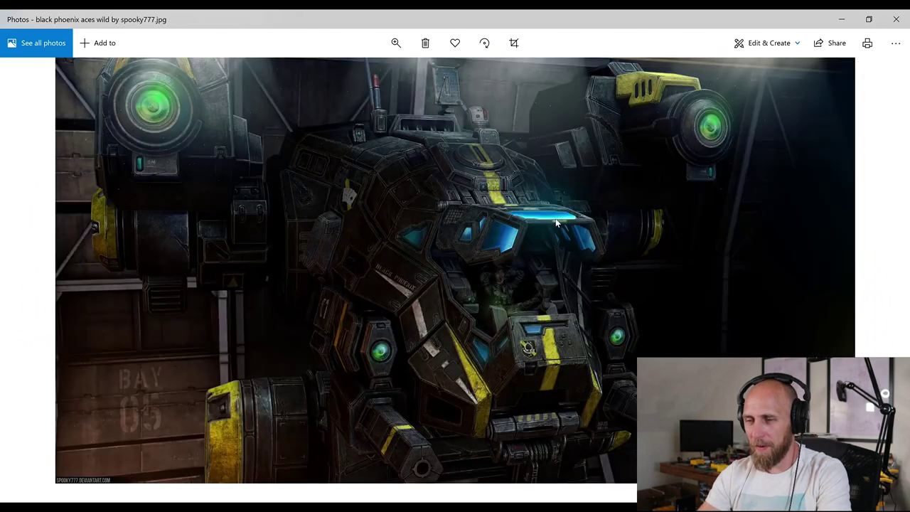
Examine the book cover art for Black Widow Company, Black Thorn Blues and Blutige Jagd
key("Right")
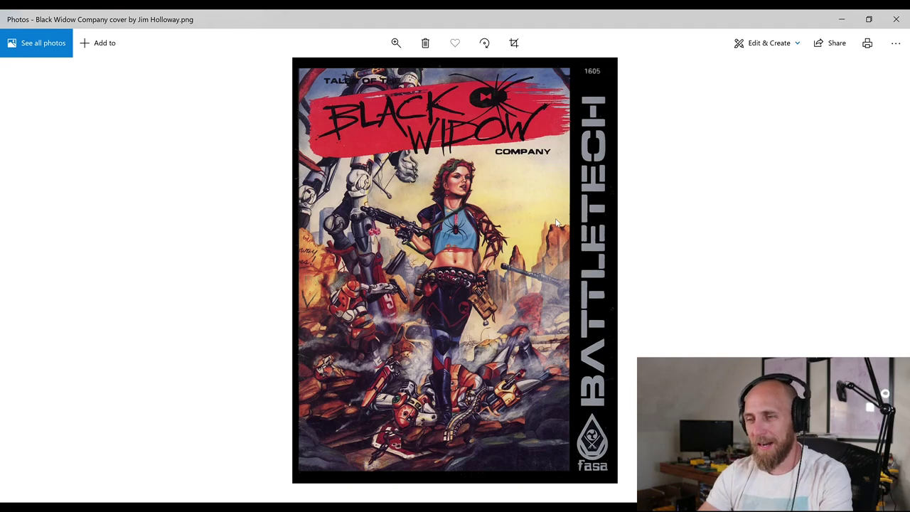
key("Right")
key("Right")
key("Right")
key("Right")
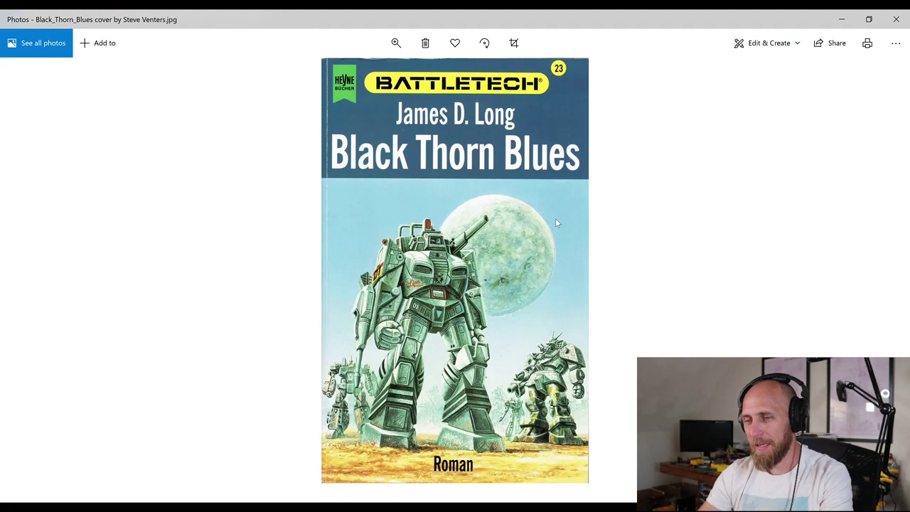
key("Left")
key("Right")
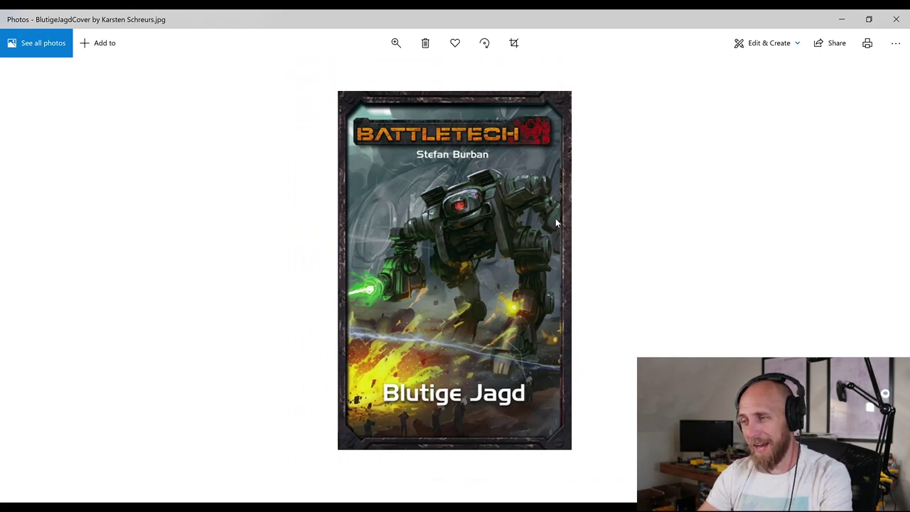
View the brainstorm school battle scene and the animated BronzeFamousAbyssiniancat-max-1mb.gif
key("Right")
key("Right")
key("Right")
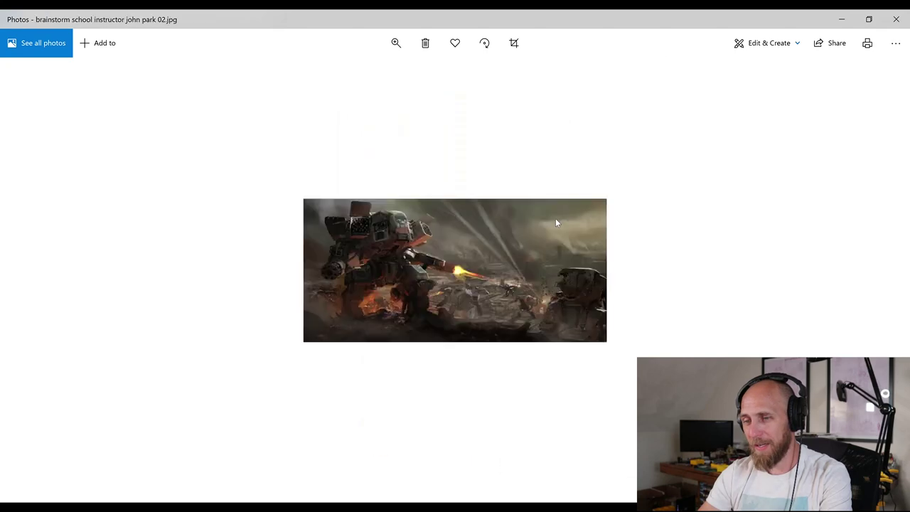
key("Right")
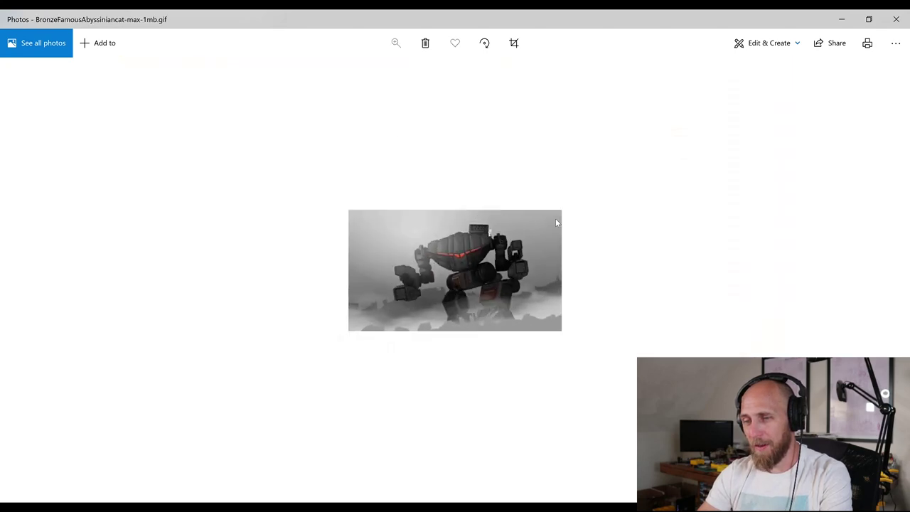
key("Left")
key("Right")
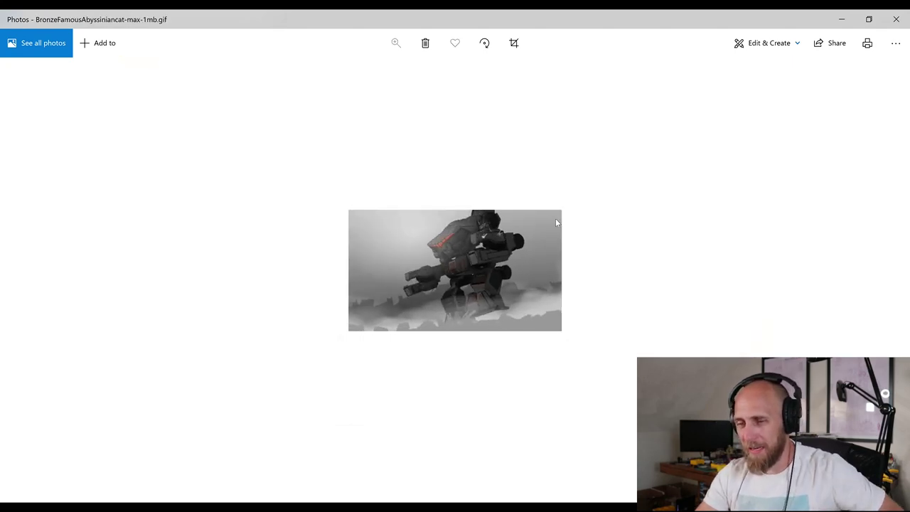
Look through the HeavyMetal2 Annihilator wallpaper, BTNewsHead2.jpg, bullshark.jpg and the bushwacker artwork
key("Right")
key("Right")
key("Right")
key("Right")
key("Right")
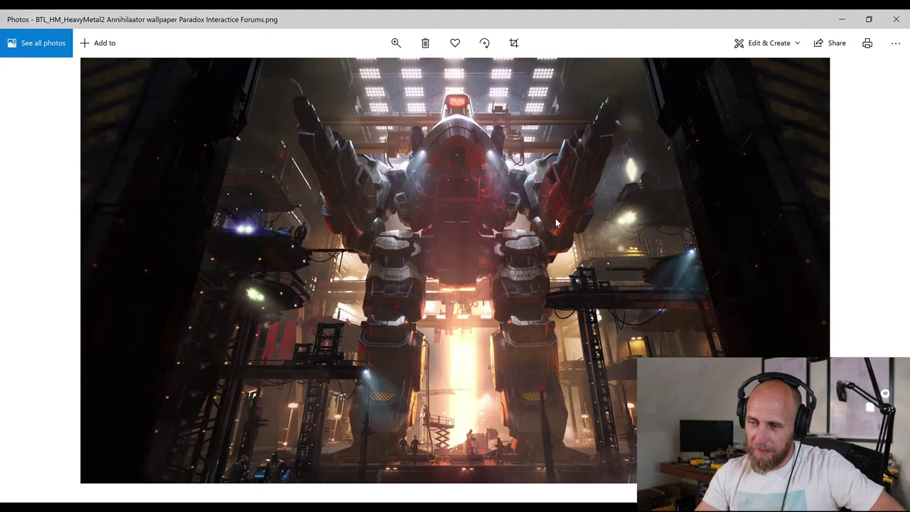
key("Right")
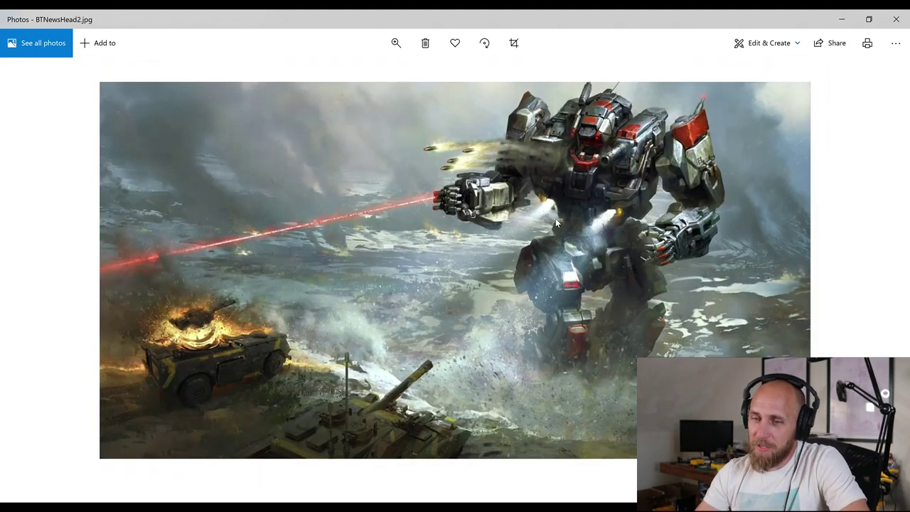
key("Right")
key("Right")
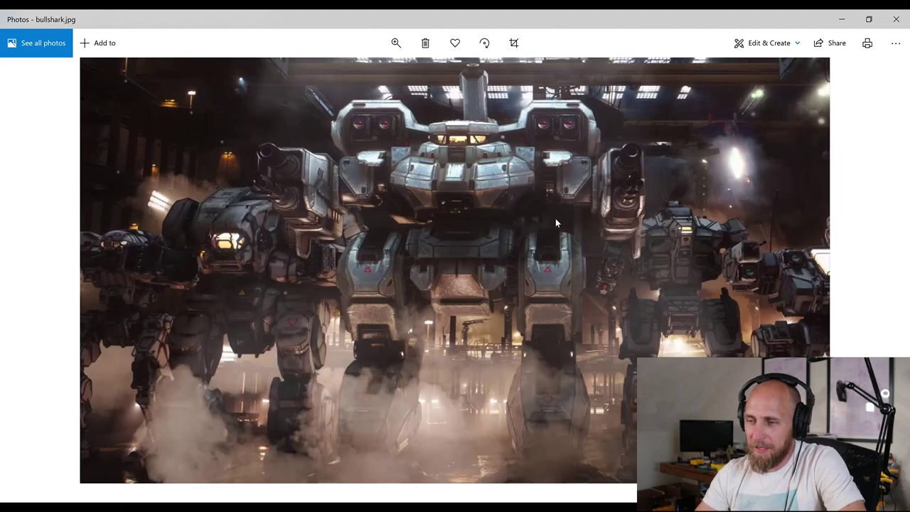
key("Right")
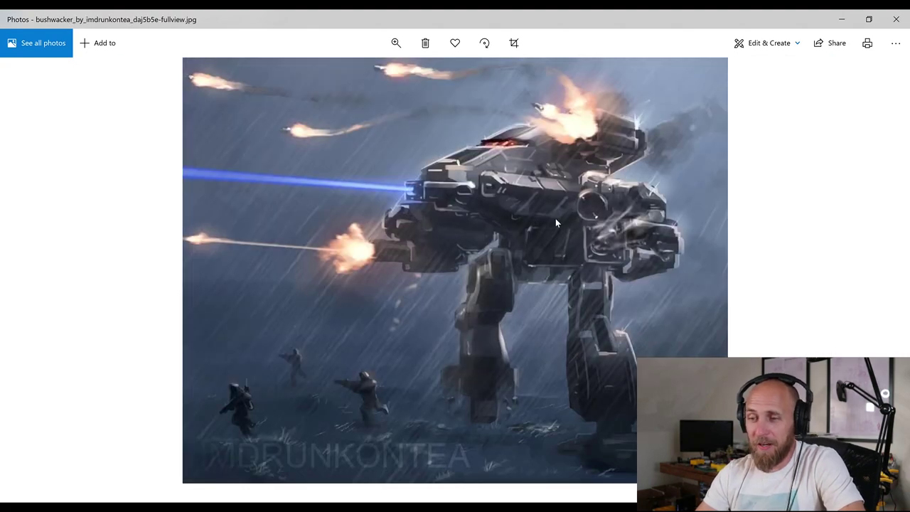
Browse from the green-uniformed crowd scene past the A Game of Armored Combat cover to the CamouflageClint artwork
key("Right")
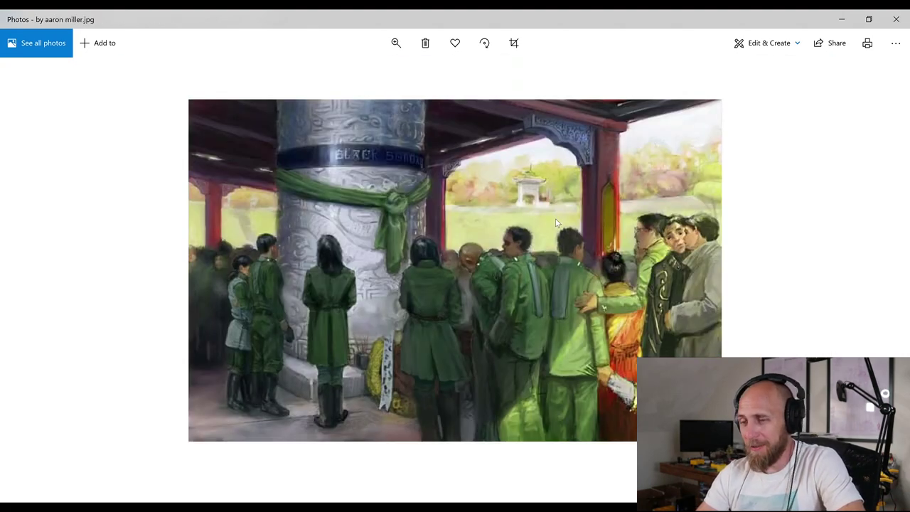
key("Right")
key("Right")
key("Right")
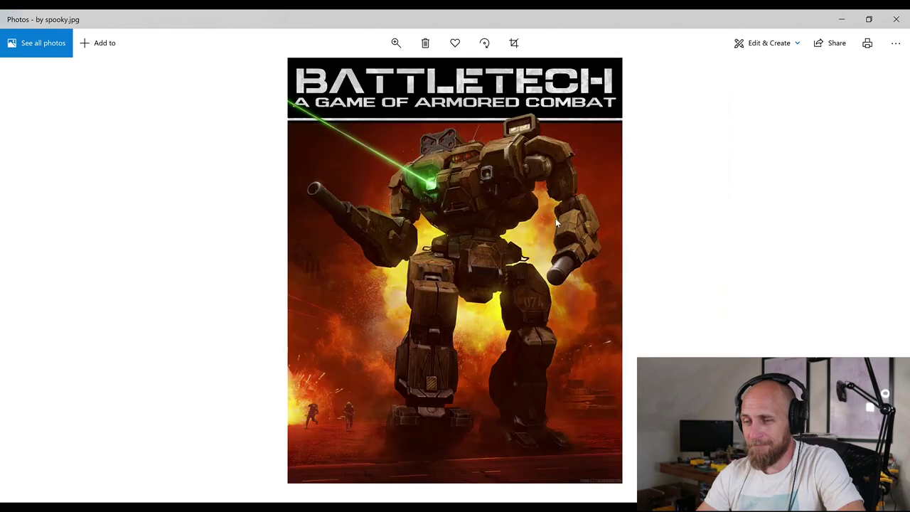
key("Left")
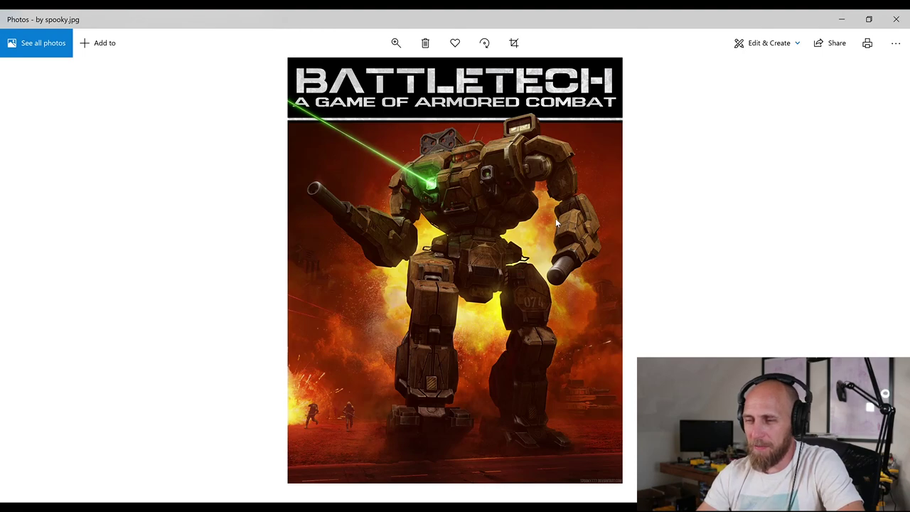
key("Right")
key("Right")
key("Right")
key("Right")
key("Right")
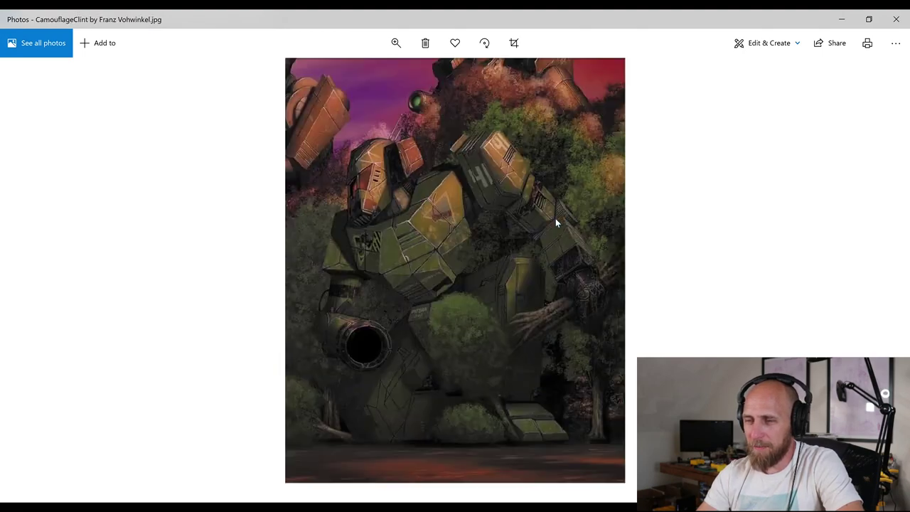
Browse from the TRO3145 Mercenaries battle scene to the Classic BattleTech Miniatures Rules cover
key("Right")
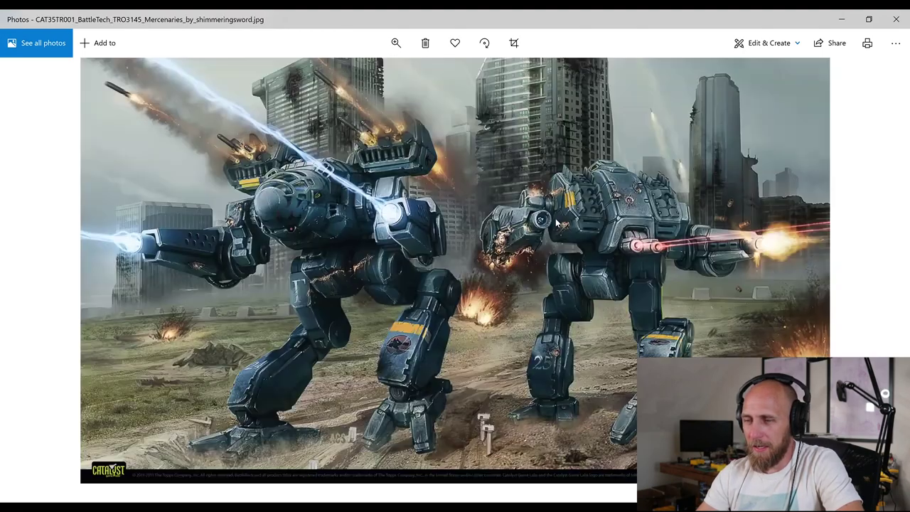
key("Right")
key("Right")
key("Right")
key("Right")
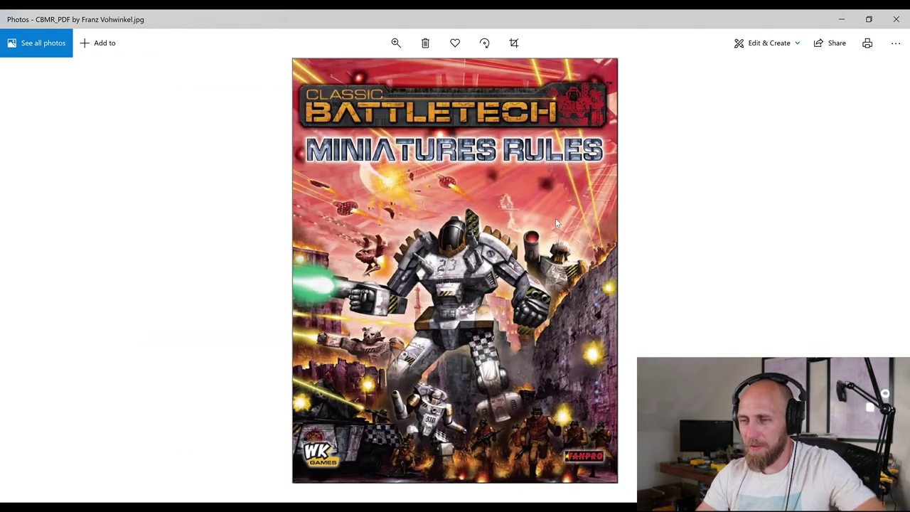
Look through the following artwork, including the Centurion scene and the Clan Wolf Lobos image
key("Right")
key("Right")
key("Right")
key("Right")
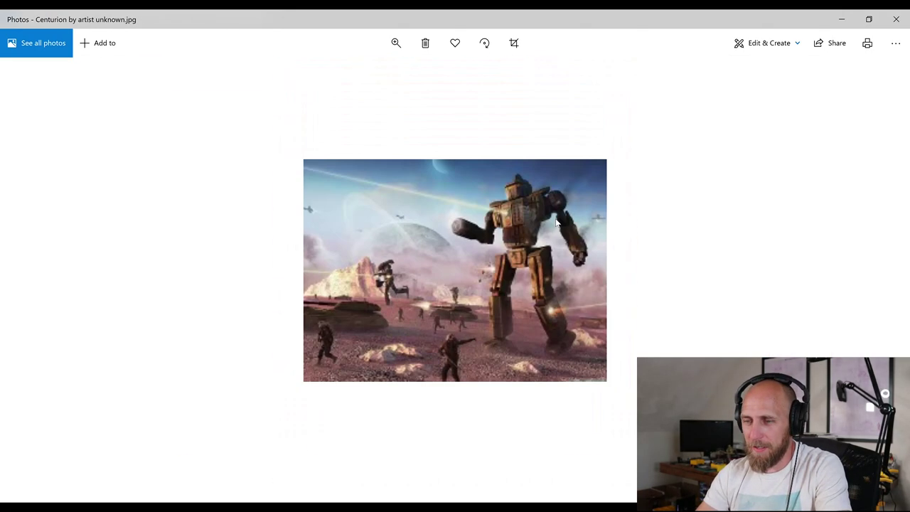
key("Right")
key("Right")
key("Left")
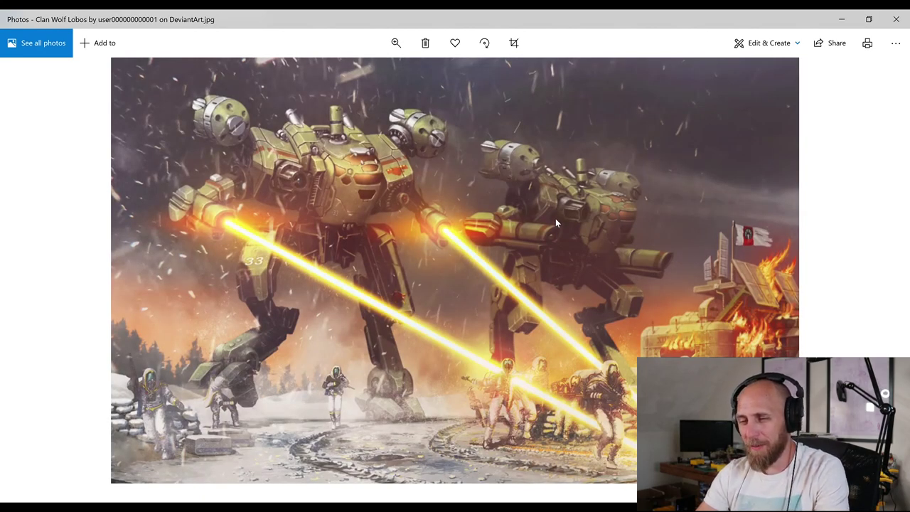
View the Clangründer: Traum book cover and continue through the collection to the Golden Rule cover
key("Right")
key("Right")
key("Right")
key("Right")
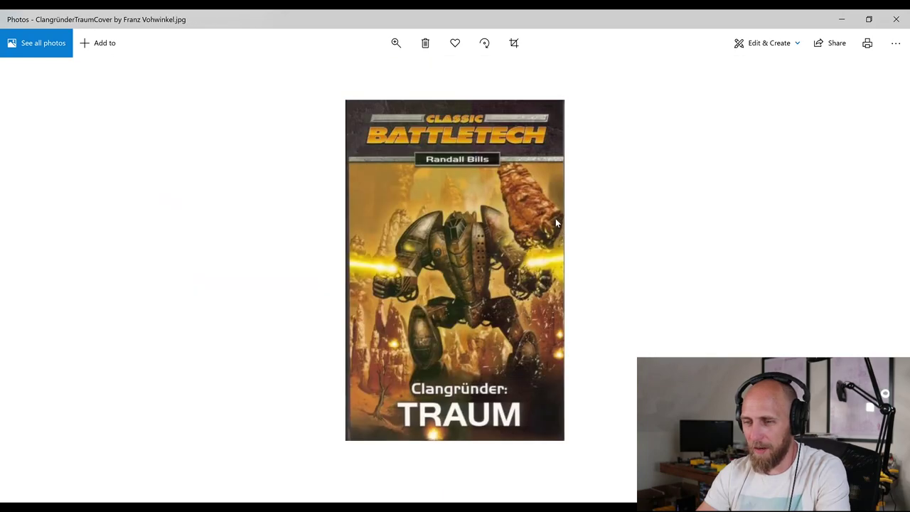
key("Right")
key("Right")
key("Right")
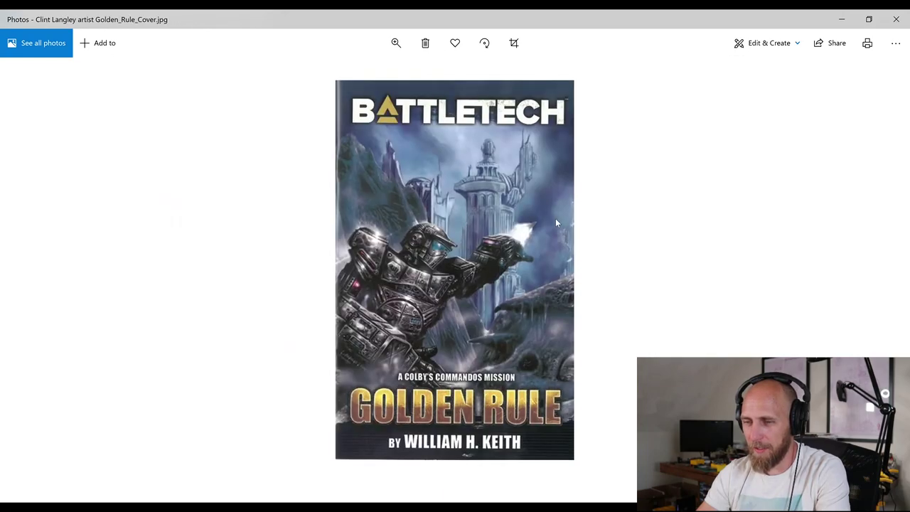
Browse past the Golden Rule cover to the two-mech battle image d6vmu7x-c13f0e12-5c49-47ac-be1e-f57b30abf3d1.jpg
key("Right")
key("Right")
key("Right")
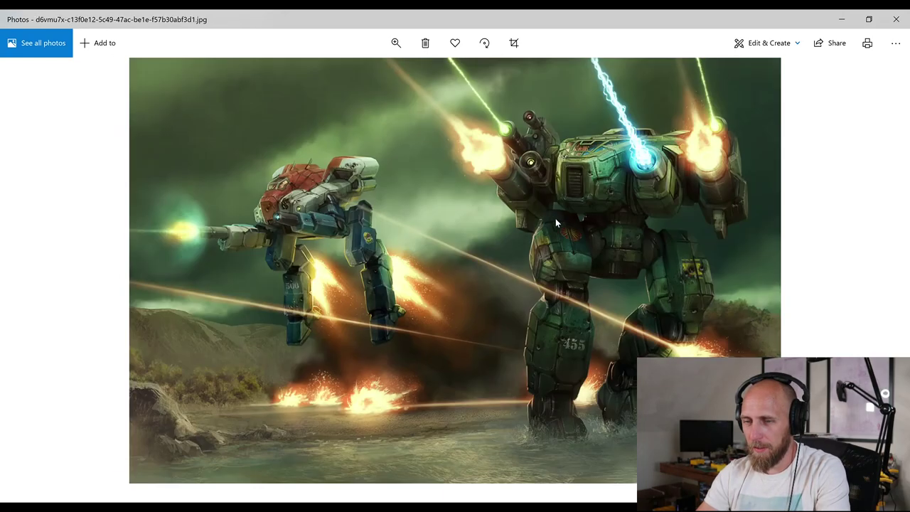
key("Left")
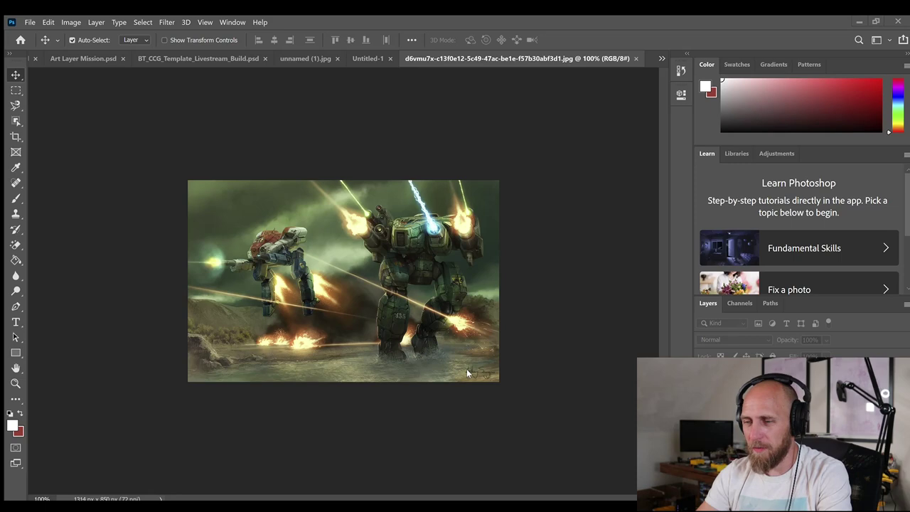
Switch to Chrome and open the DeviantArt site in a new tab
key("alt+Tab")
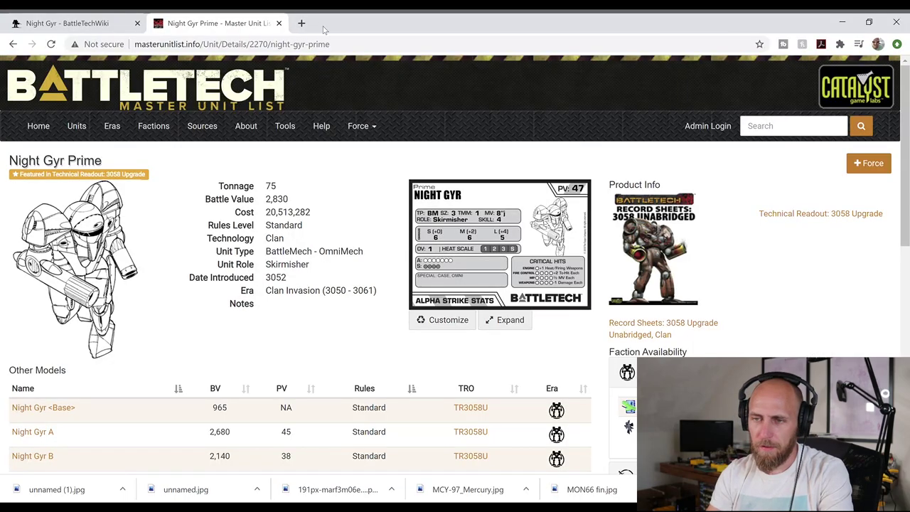
left_click(302, 24)
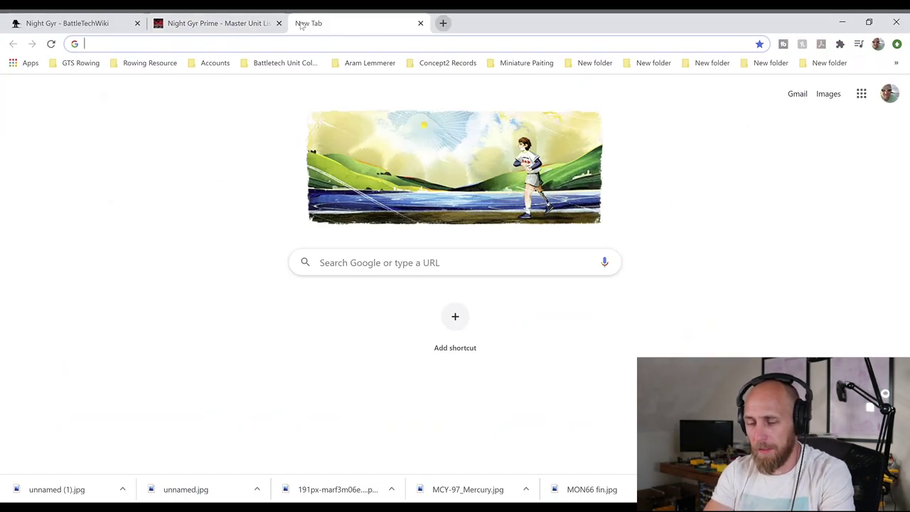
type("devian")
key("Return")
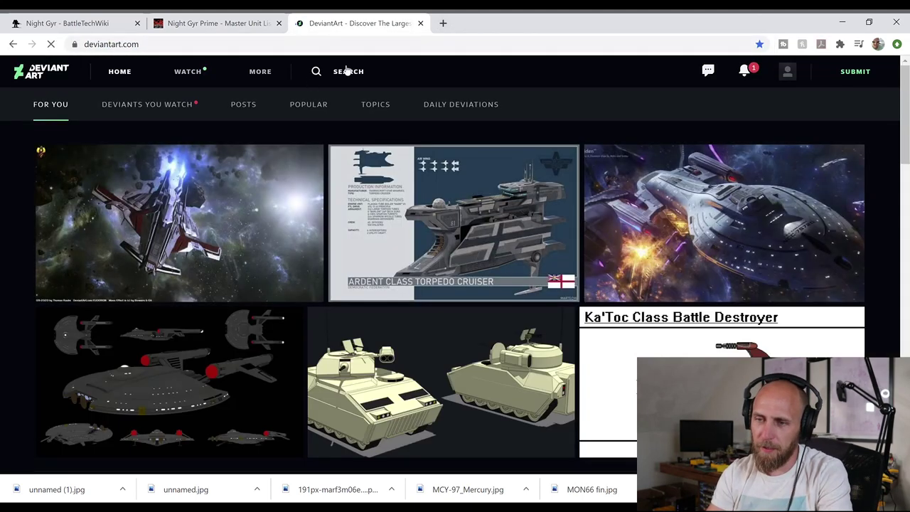
Search DeviantArt for shimmeringsword
left_click(345, 71)
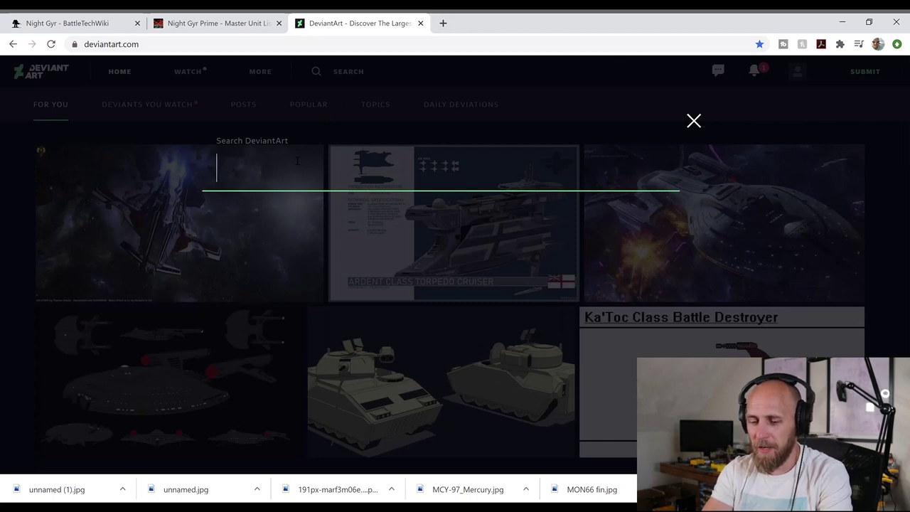
type("shimmer")
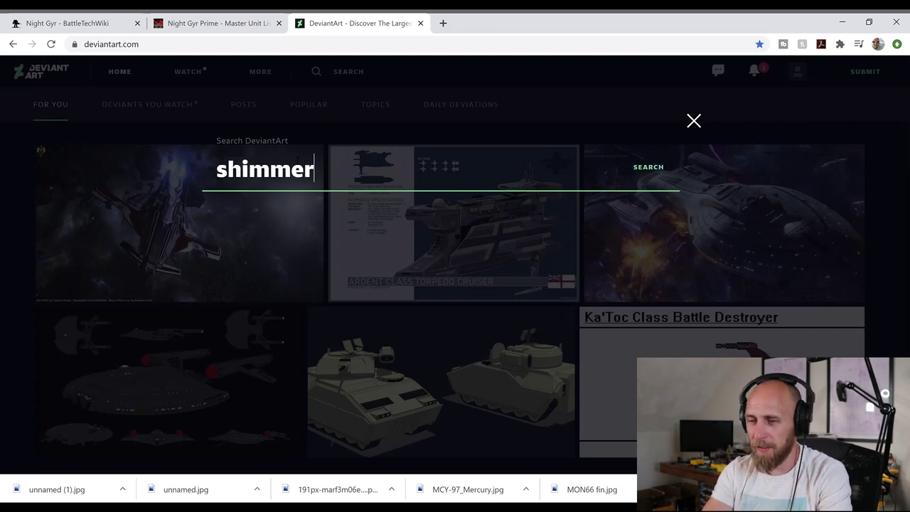
type("ingwwor")
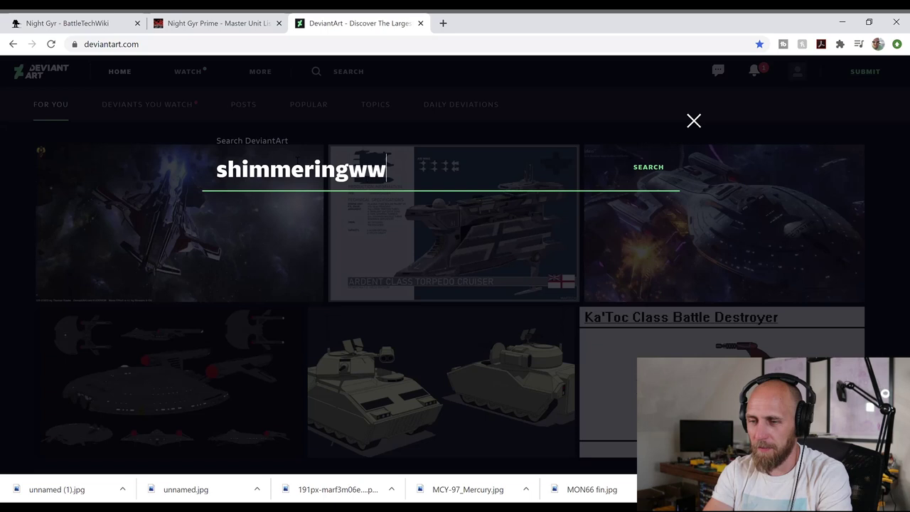
key("BackSpace")
key("BackSpace")
key("BackSpace")
key("BackSpace")
type("sword")
key("Return")
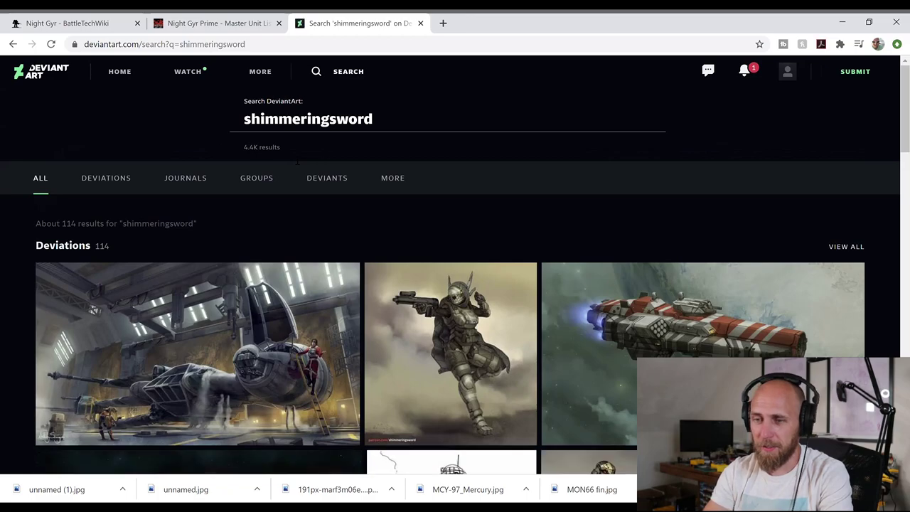
Examine the shimmeringsword search results for BattleTech artwork across several pages of deviations
scroll(456, 303, "down", 5)
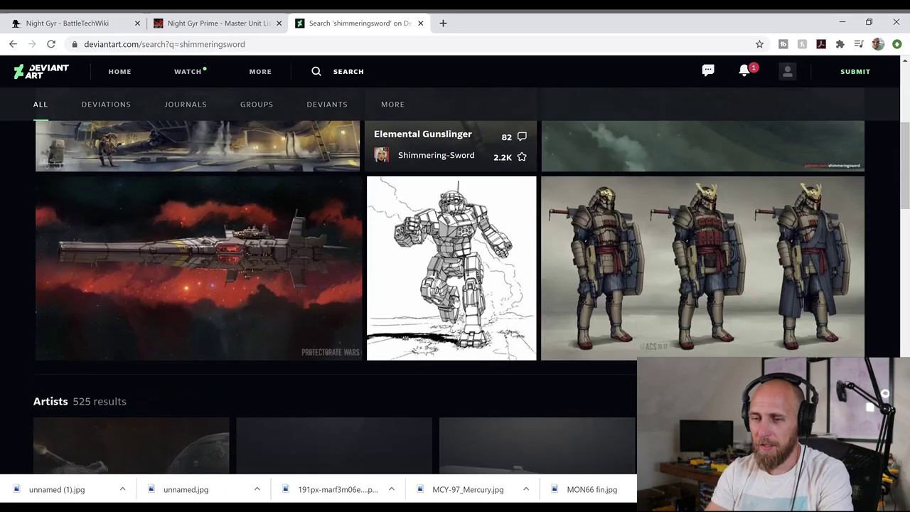
scroll(456, 303, "down", 10)
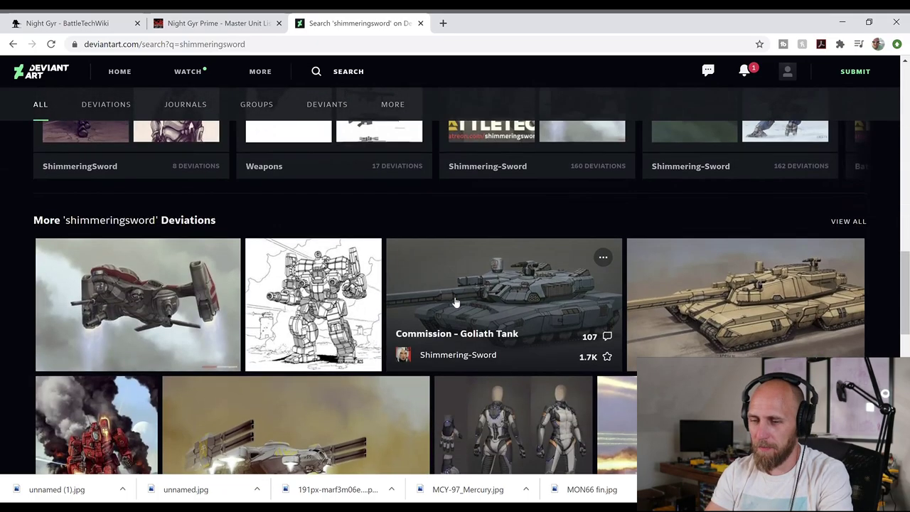
scroll(453, 301, "down", 4)
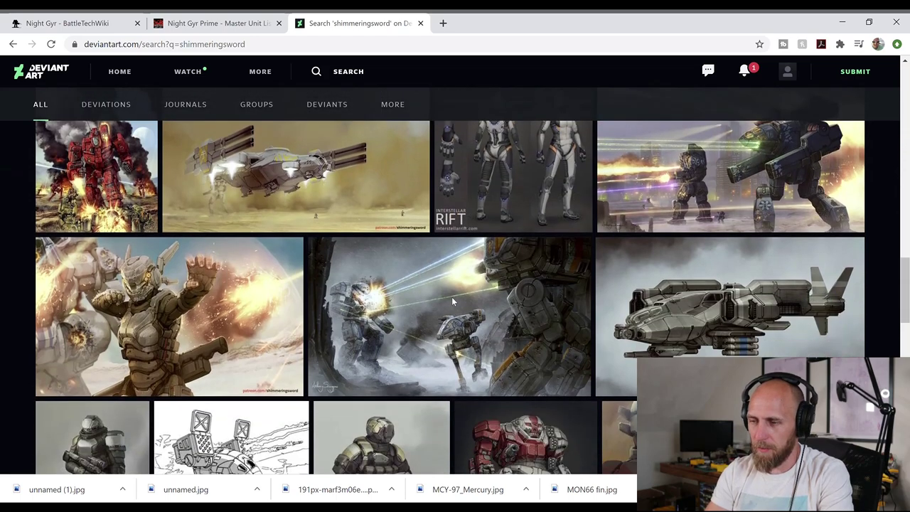
scroll(453, 301, "down", 2)
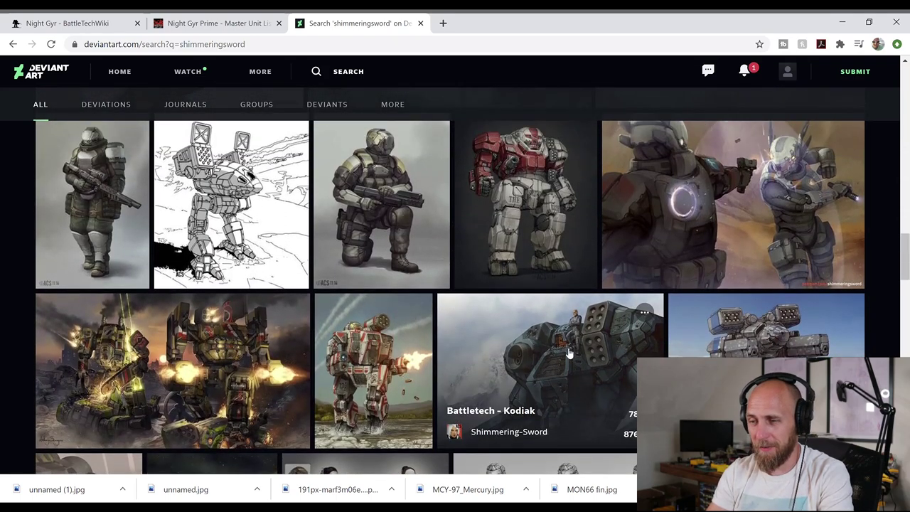
scroll(569, 354, "up", 1)
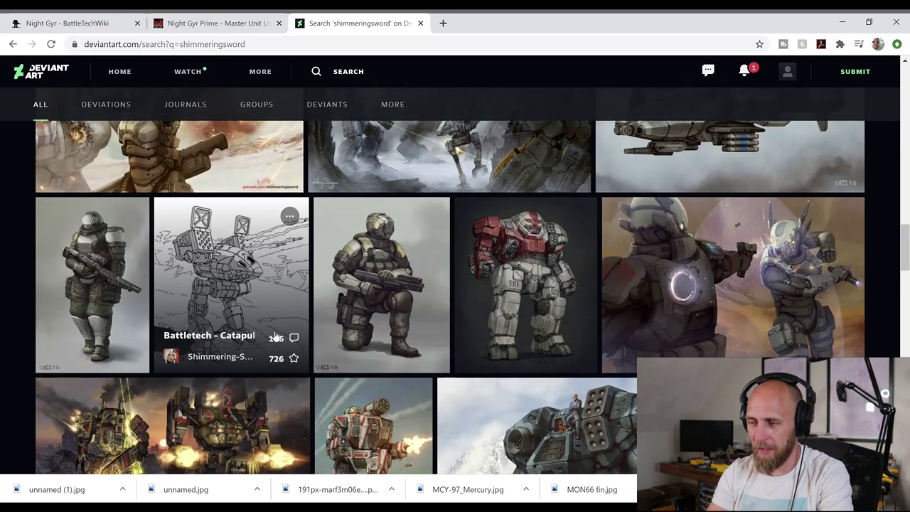
scroll(274, 337, "down", 12)
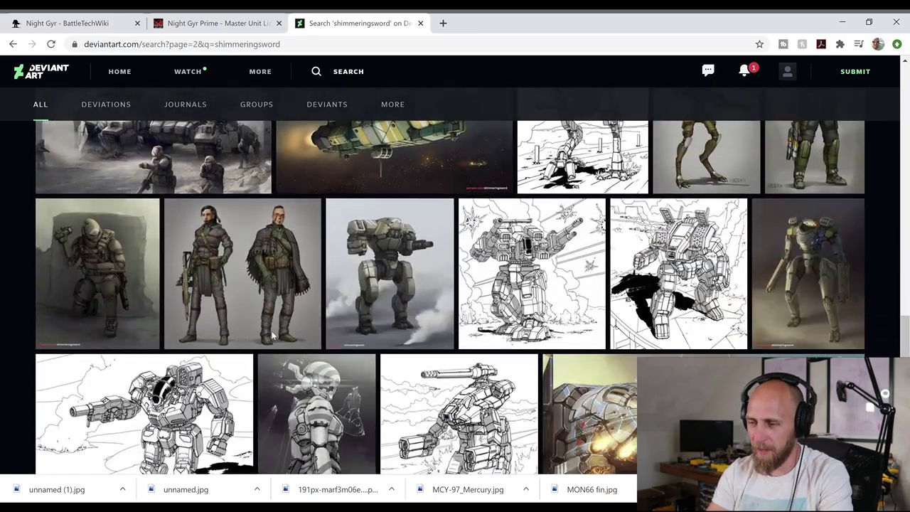
scroll(274, 337, "down", 10)
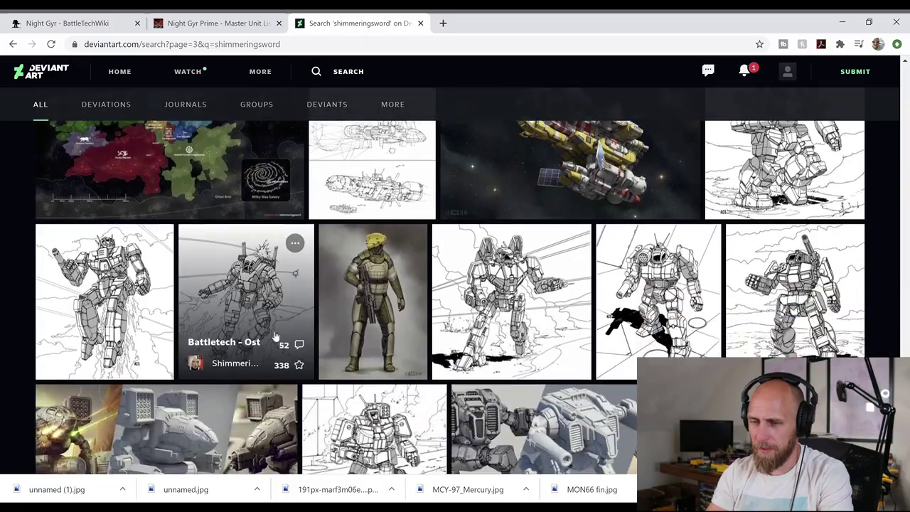
scroll(275, 337, "down", 10)
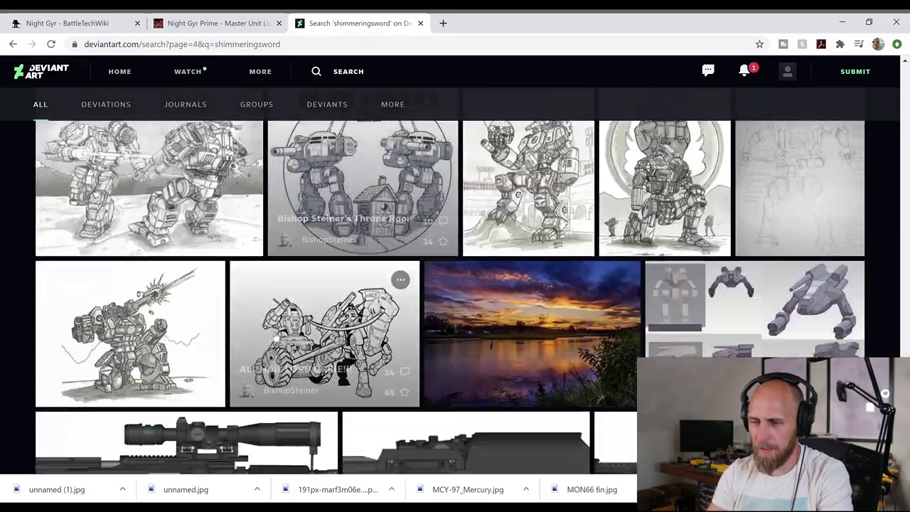
scroll(275, 338, "up", 10)
scroll(274, 337, "up", 10)
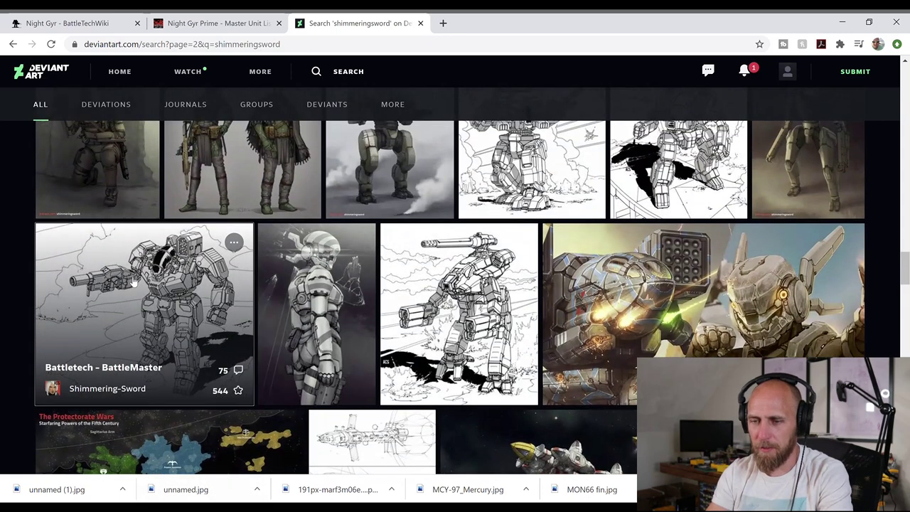
Open the Battletech - BattleMaster artwork and go from it to the Shimmering-Sword artist's gallery
left_click(132, 282)
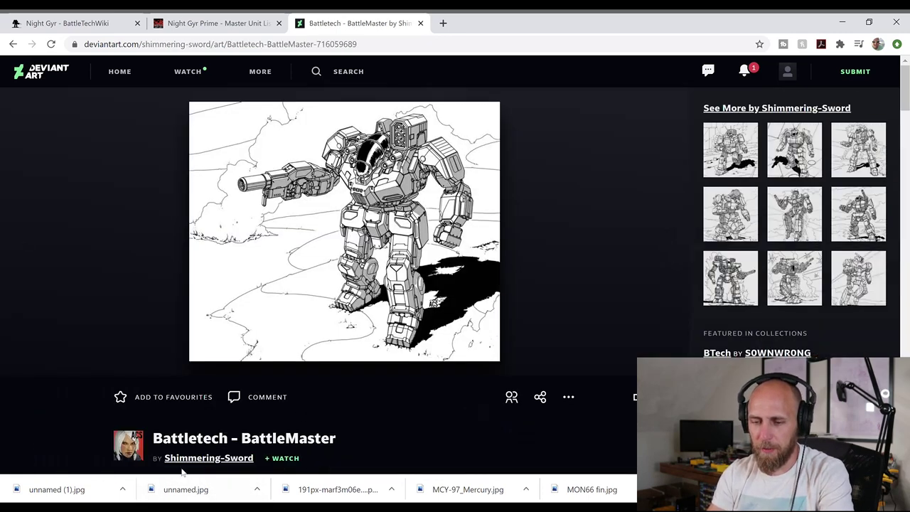
left_click(179, 459)
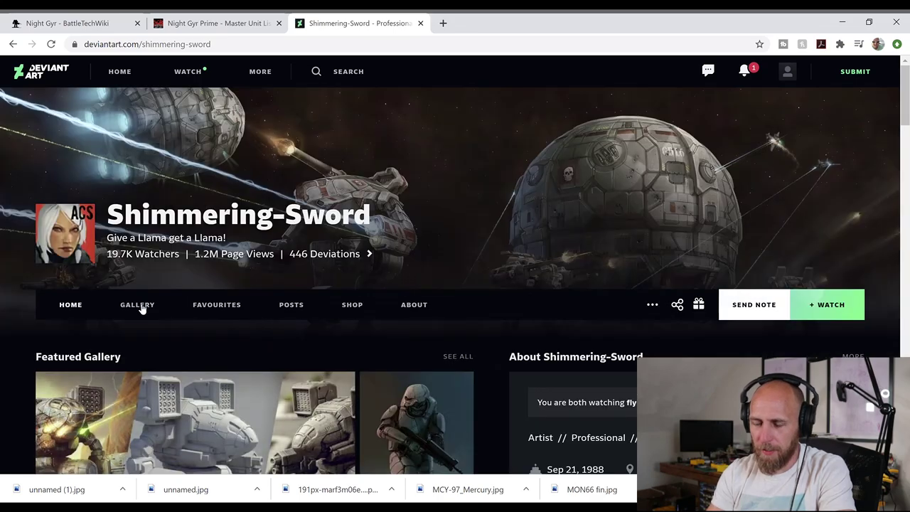
left_click(145, 306)
Find the green two-mech battle scene, Battletech - Heavy Air, in the featured gallery and open its page
scroll(549, 259, "down", 10)
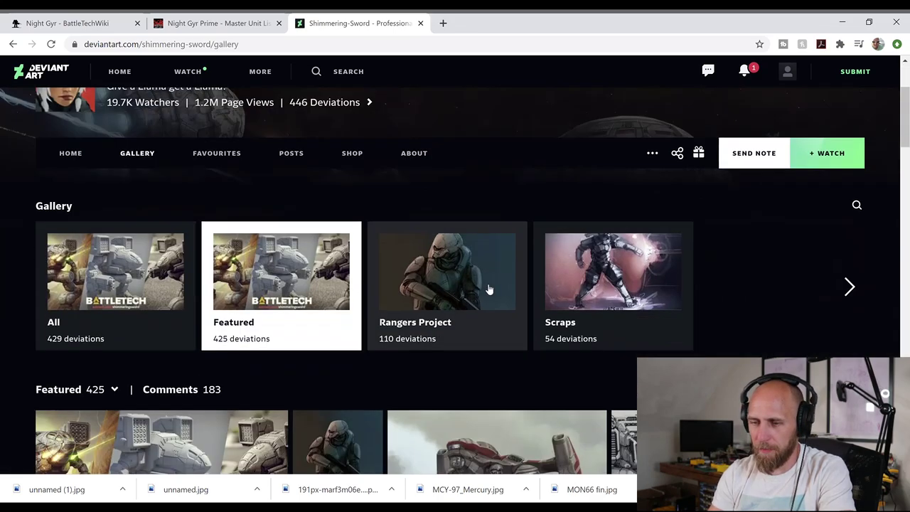
scroll(490, 289, "down", 15)
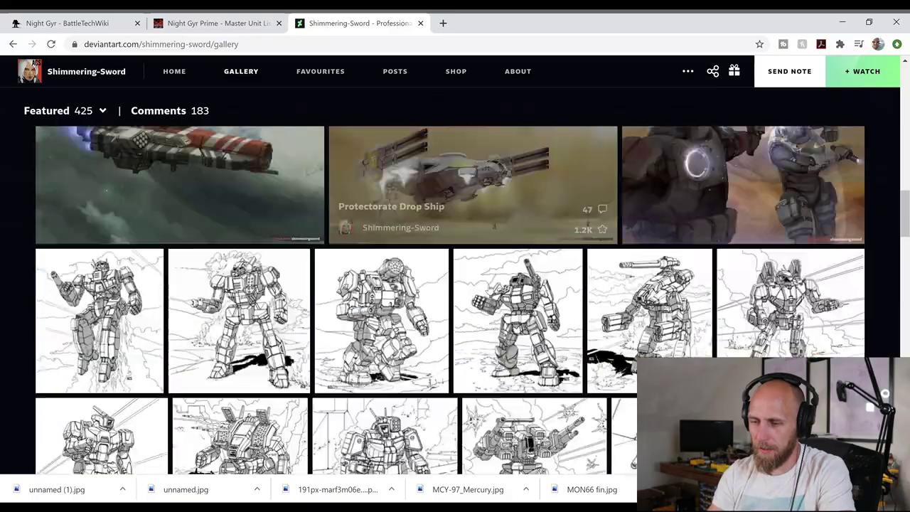
scroll(489, 290, "down", 15)
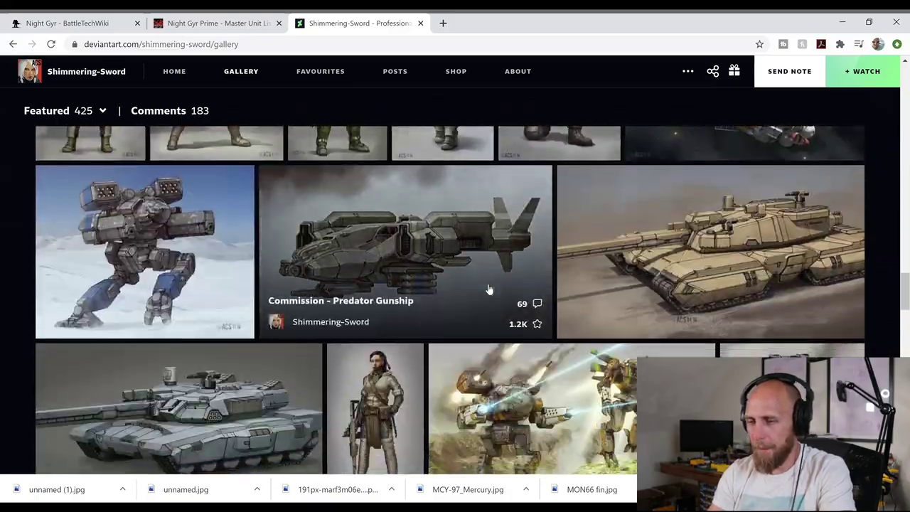
scroll(489, 290, "down", 4)
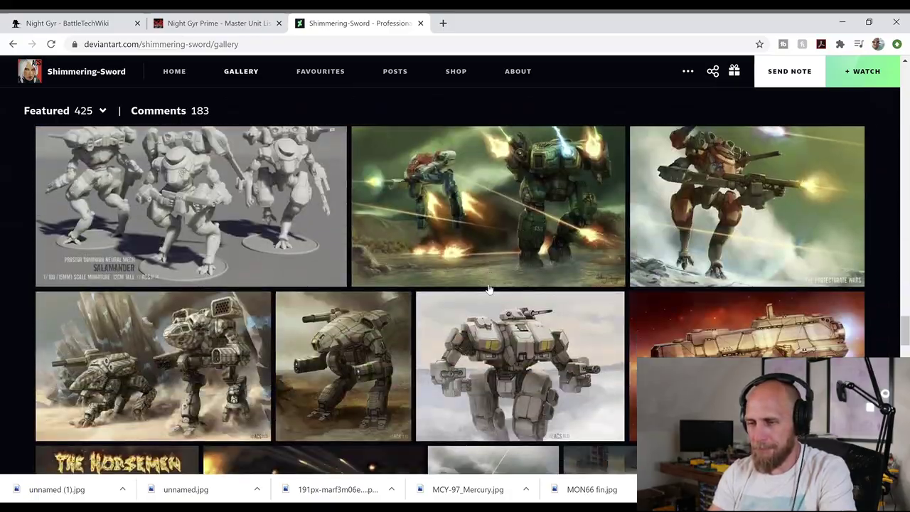
scroll(486, 285, "up", 2)
left_click(429, 311)
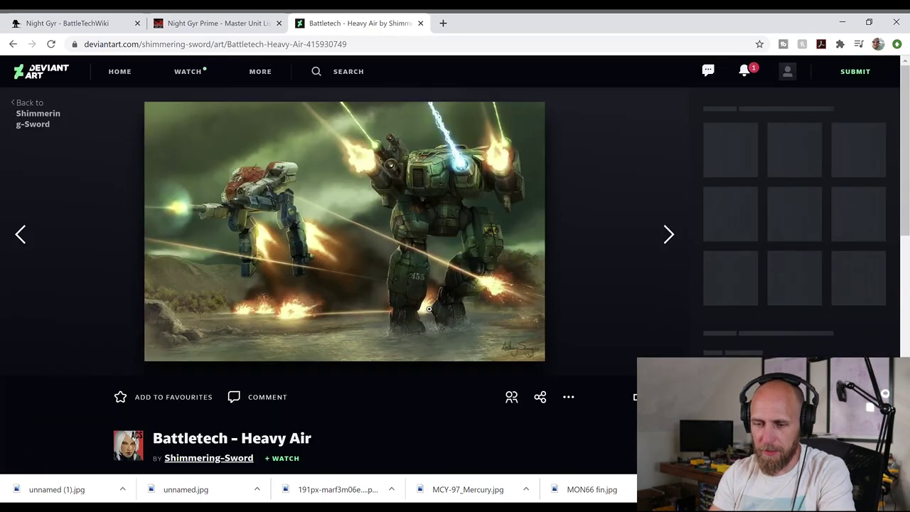
Find the mech's name in the Heavy Air description and look up falconer on BattleTechWiki
scroll(165, 316, "down", 3)
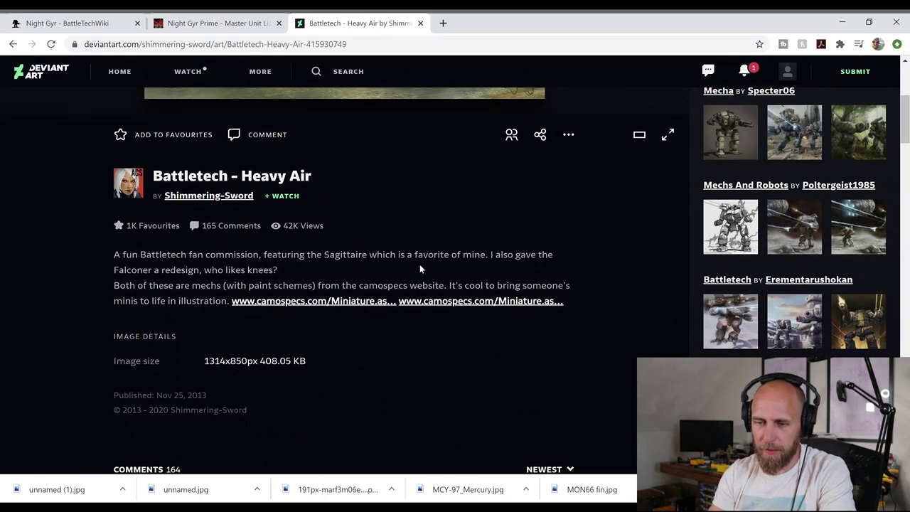
left_click_drag(152, 271, 111, 274)
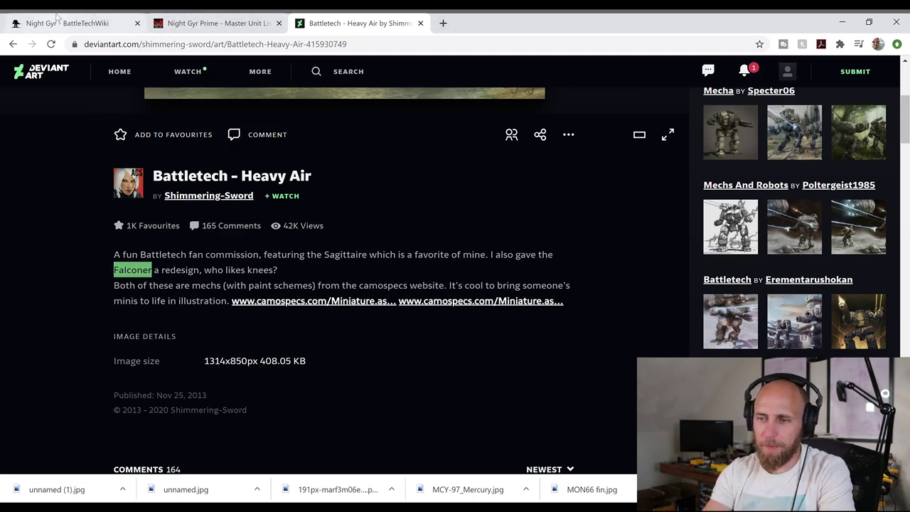
left_click(57, 15)
left_click(31, 210)
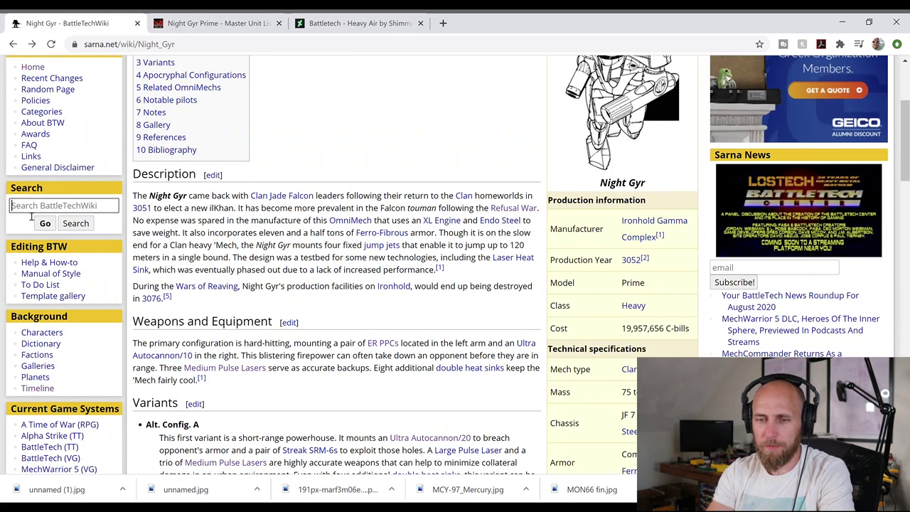
type("falconer")
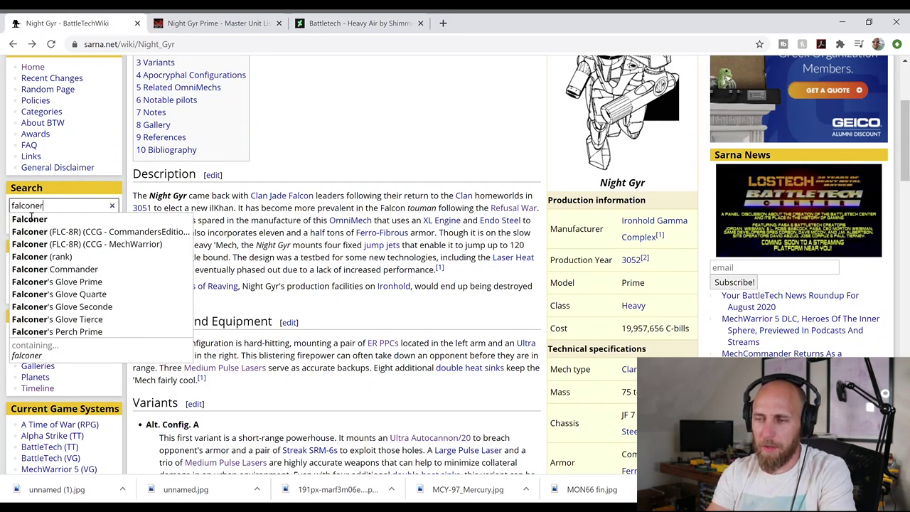
key("Return")
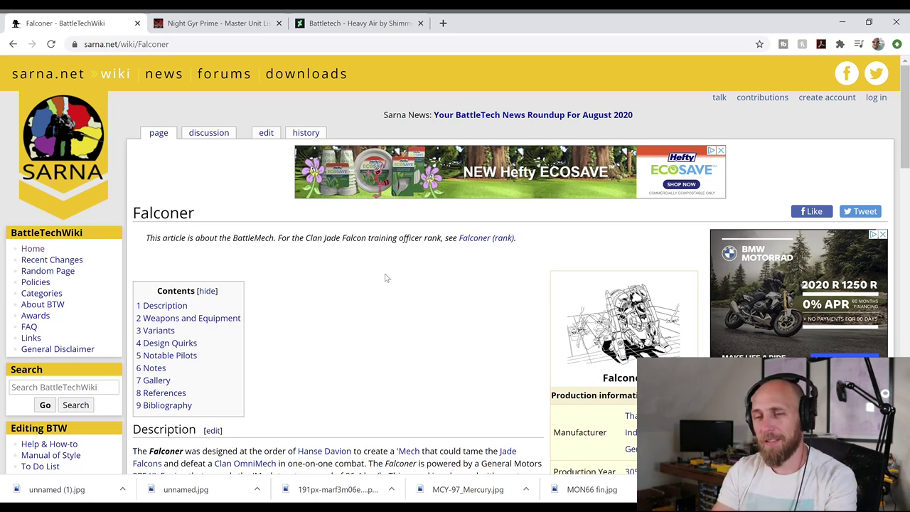
Search the Master Unit List for falconer
left_click(206, 23)
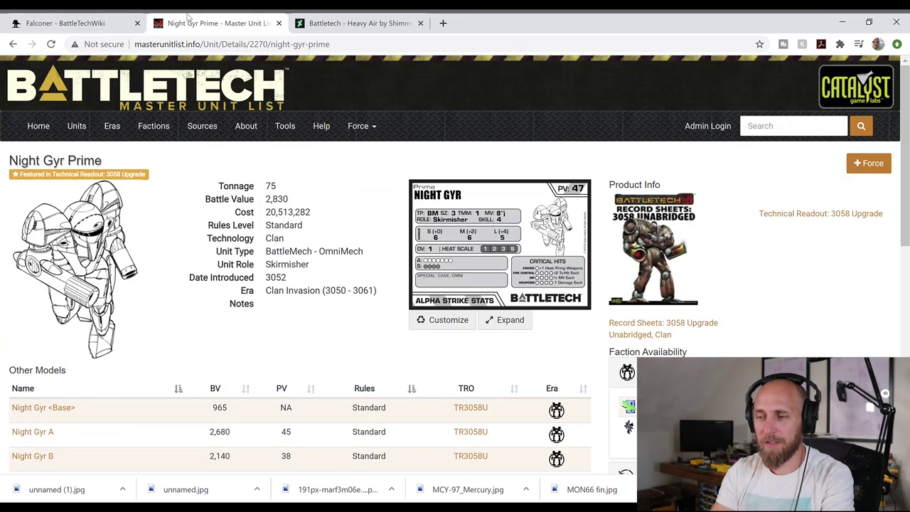
left_click(765, 133)
type("falconer")
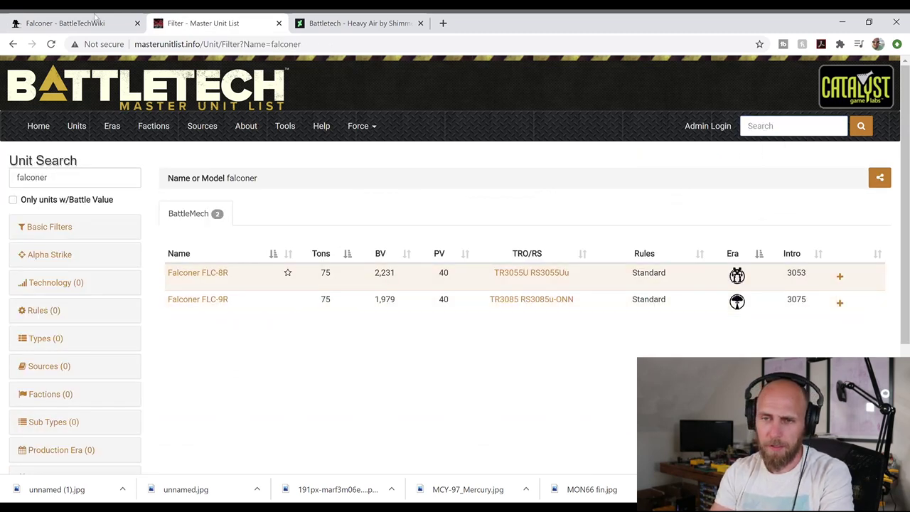
Check the Falconer's model designation on its wiki page and open the Falconer FLC-8R entry in the Master Unit List
left_click(96, 20)
scroll(459, 329, "down", 3)
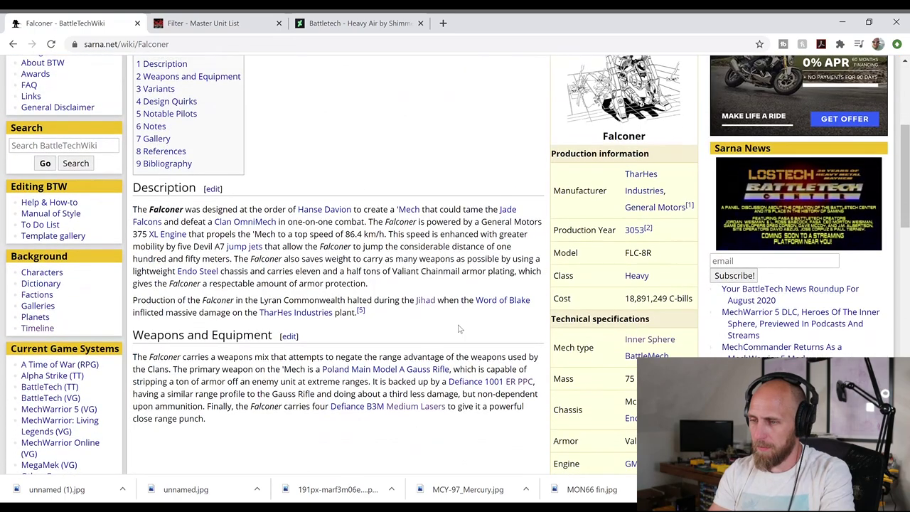
left_click(225, 20)
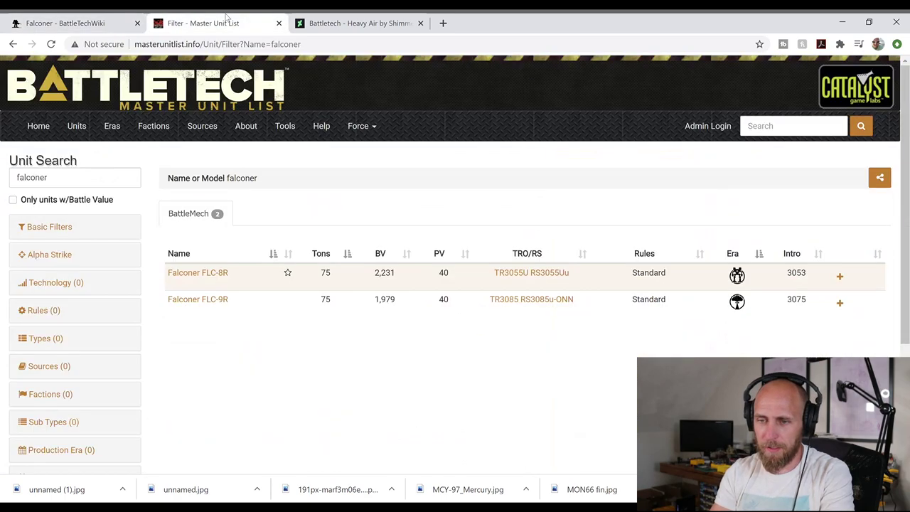
left_click(198, 273)
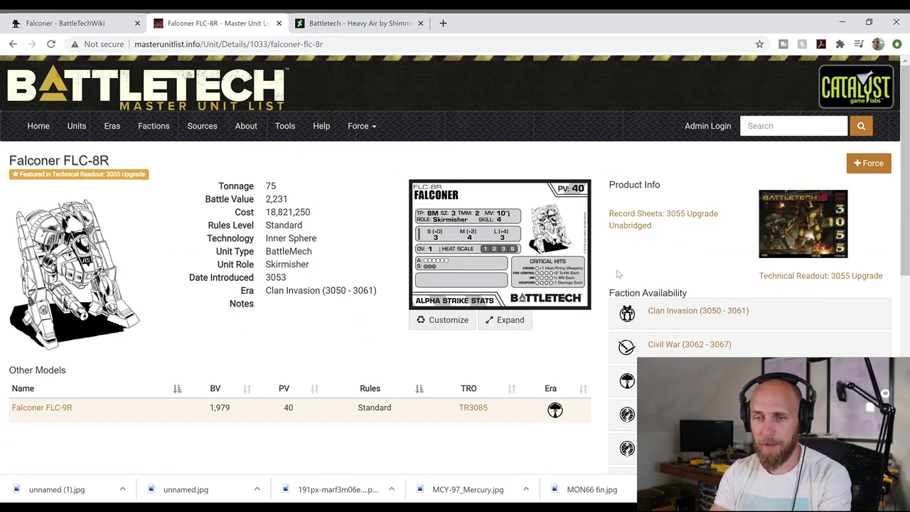
Examine which factions can field the Falconer FLC-8R in the Clan Invasion (3050 - 3061) era and compare with its wiki article
left_click(71, 20)
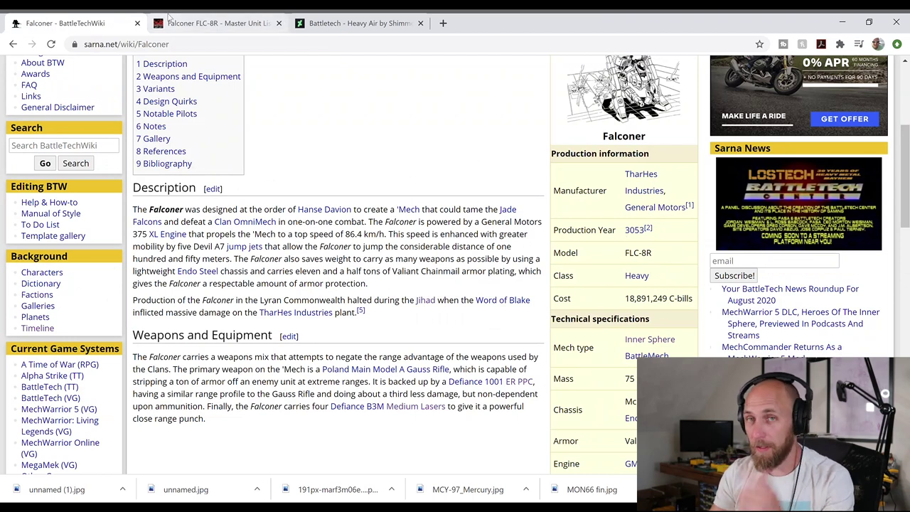
left_click(211, 17)
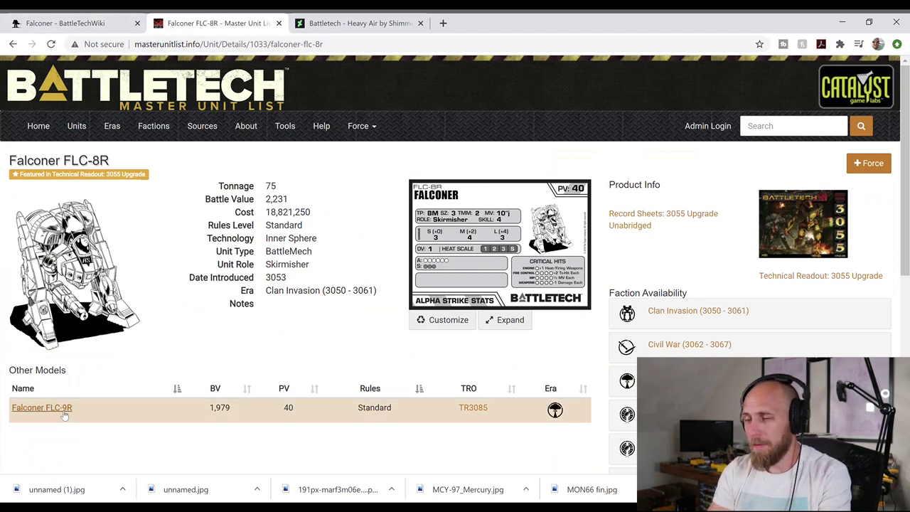
left_click(690, 313)
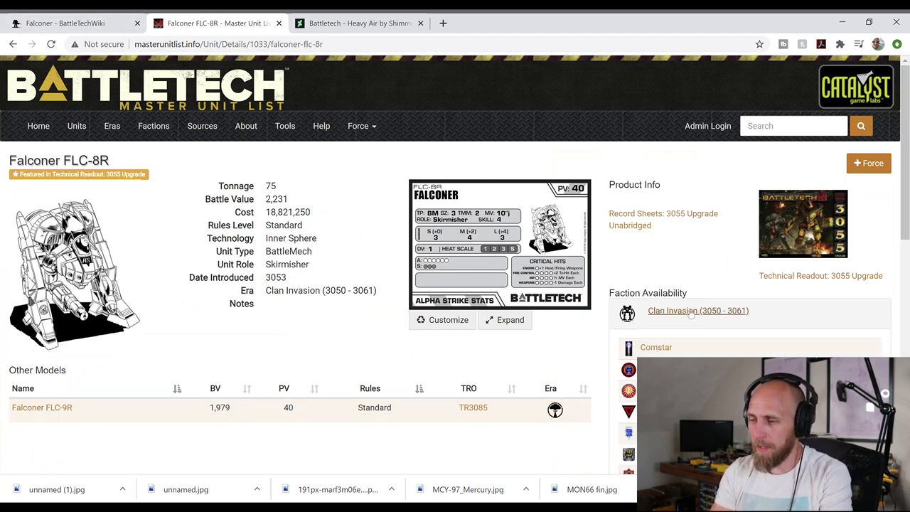
scroll(586, 368, "down", 2)
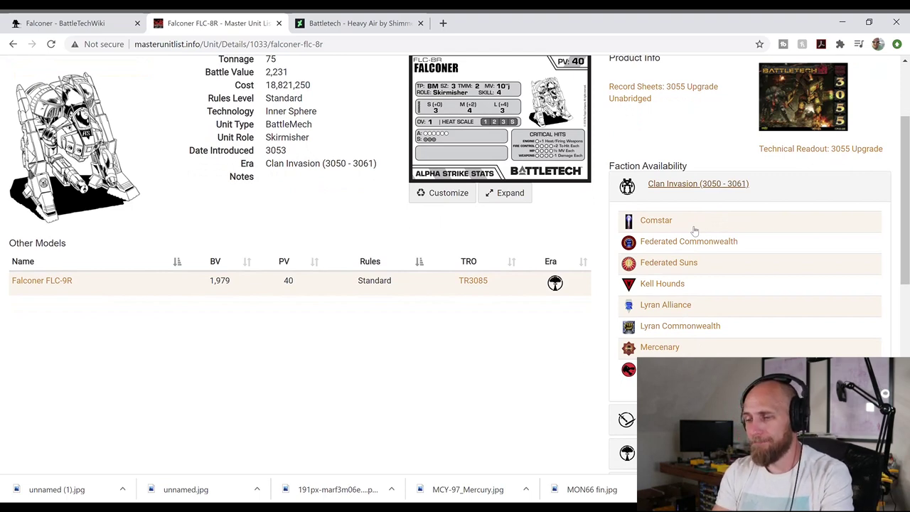
left_click(78, 17)
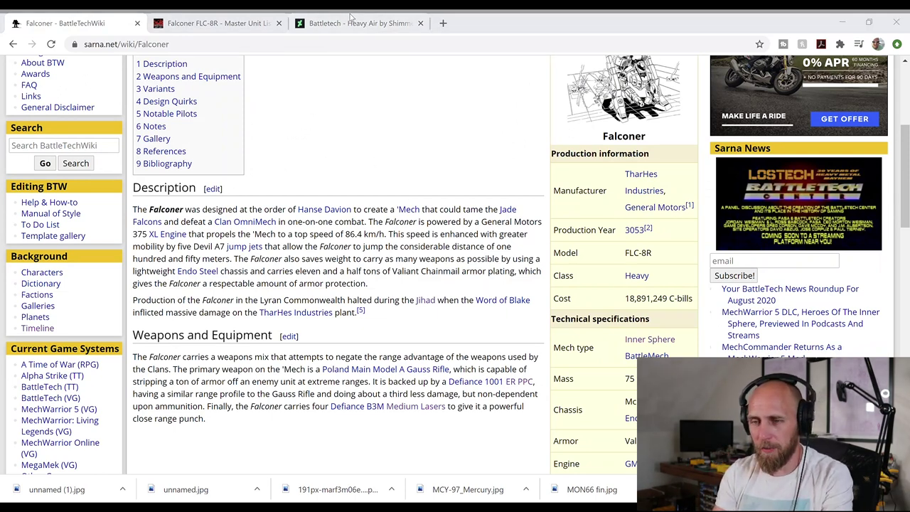
Switch to Photoshop and copy a full-height rectangular selection around the Falconer from the Heavy Air artwork
key("alt+Tab")
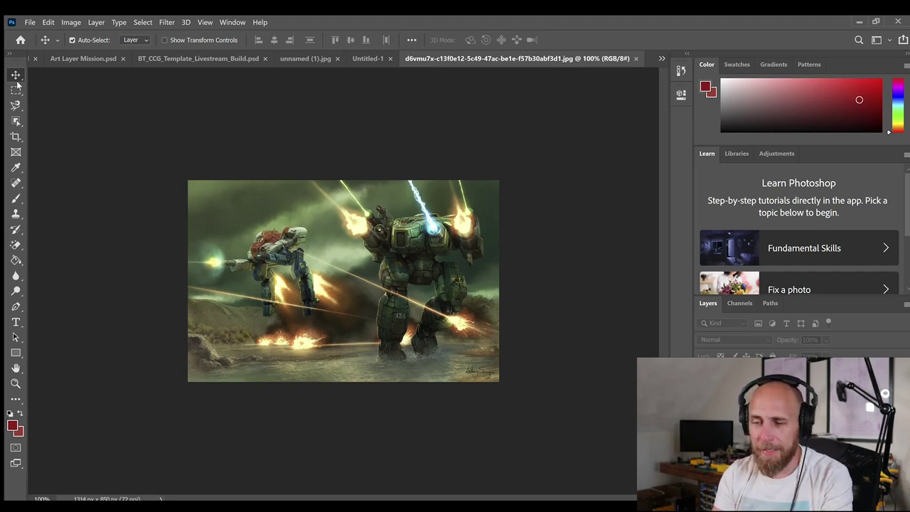
key("m")
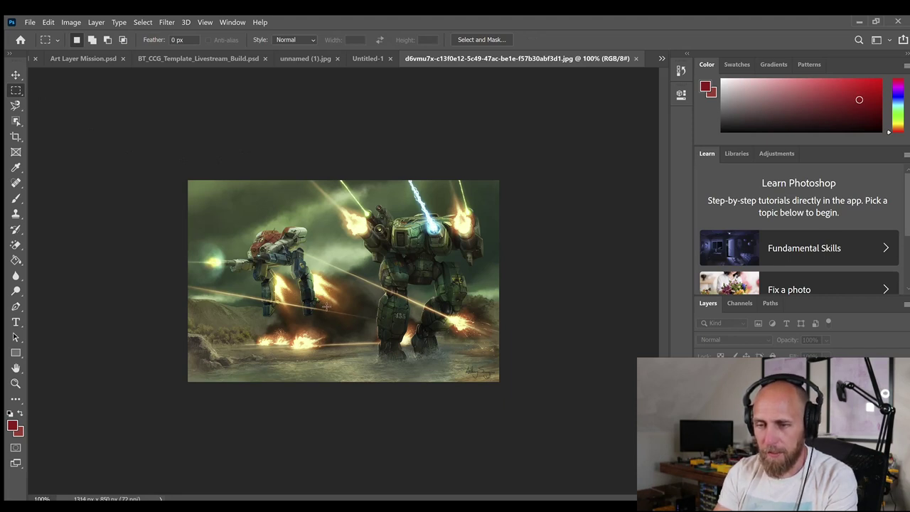
left_click_drag(321, 175, 297, 380)
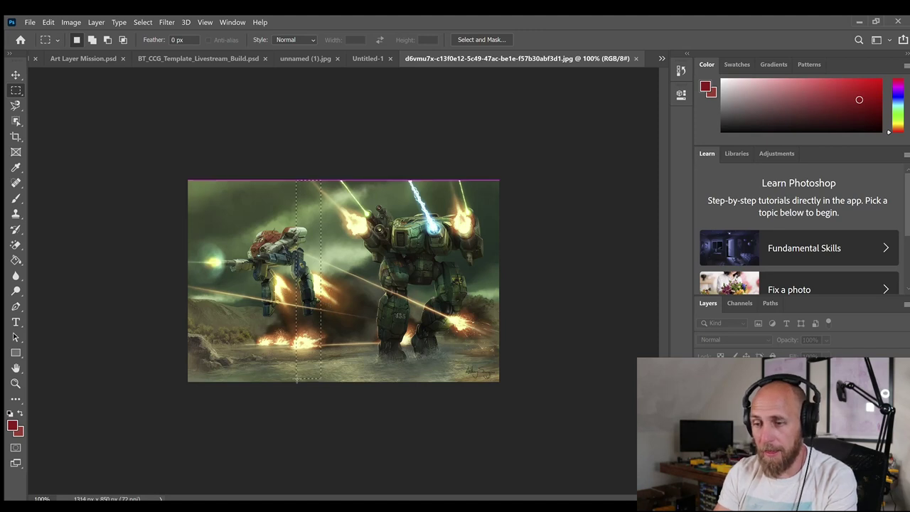
left_click(178, 155)
left_click_drag(178, 154, 325, 436)
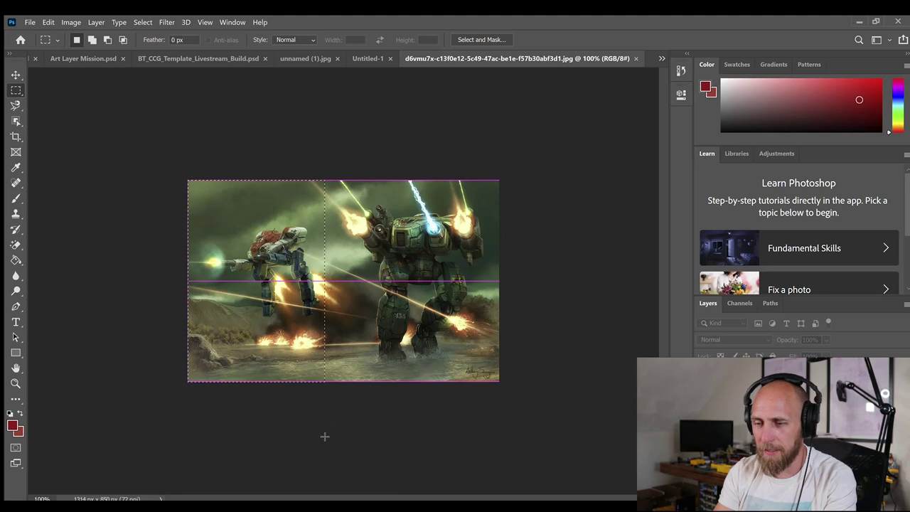
left_click_drag(324, 437, 324, 437)
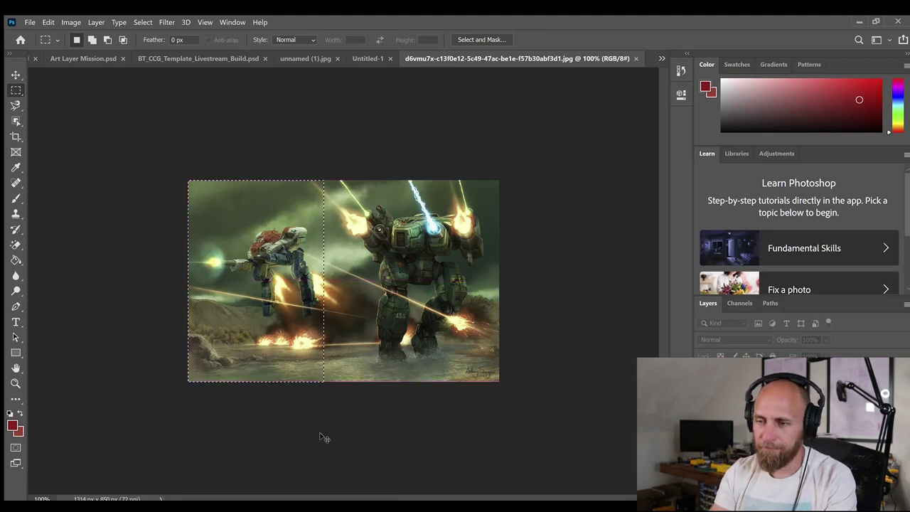
Replace the Dire Wolf artwork in BT_CCG_Template_Livestream_Build.psd with the copied Falconer art and position it to fill the card's picture window
left_click(198, 58)
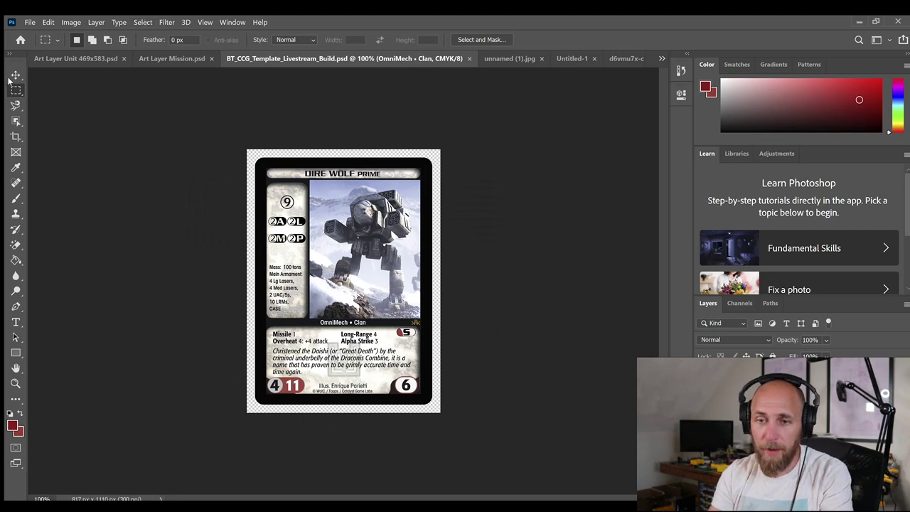
left_click(16, 74)
left_click(363, 235, "ctrl")
key("Delete")
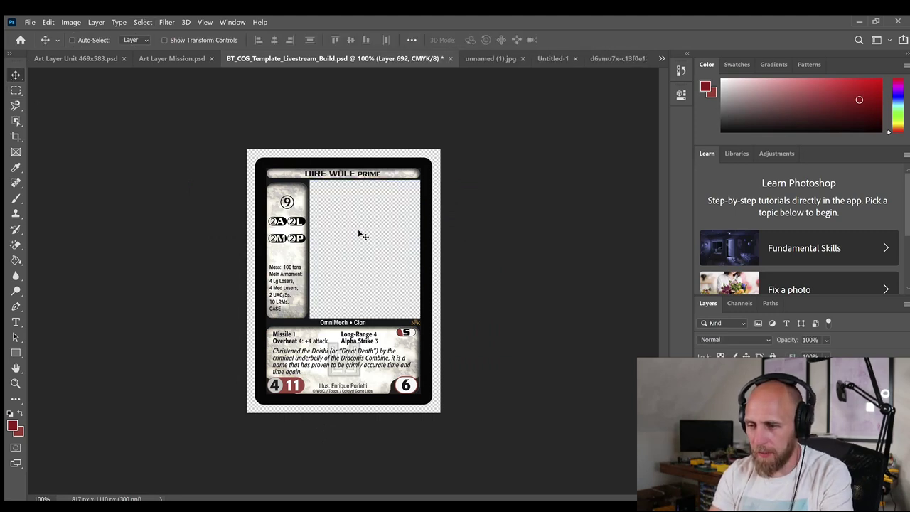
key("ctrl+z")
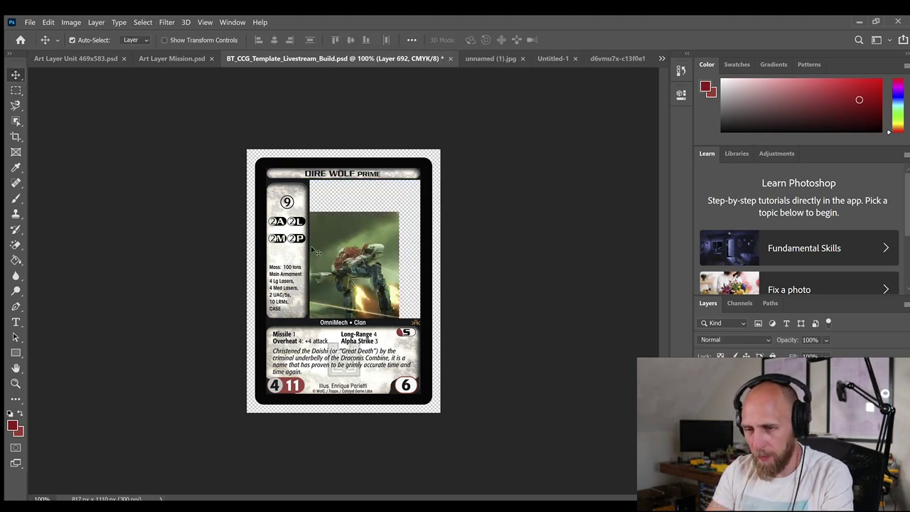
left_click_drag(343, 301, 368, 272)
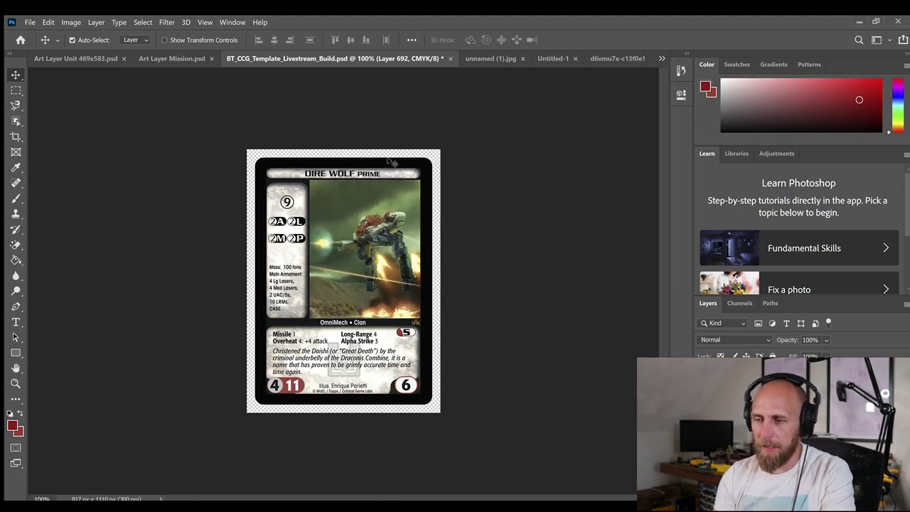
Replace DIRE WOLF in the card's title with FALCONER
double_click(342, 174)
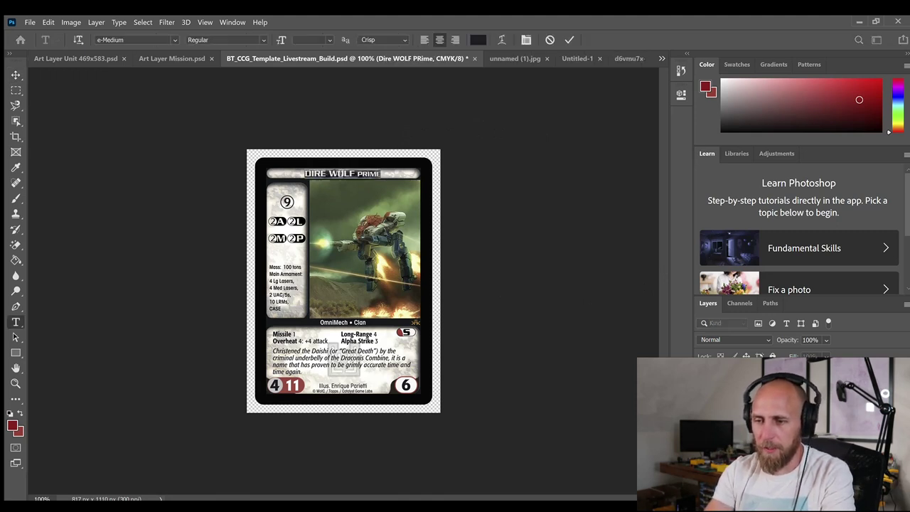
left_click(341, 174)
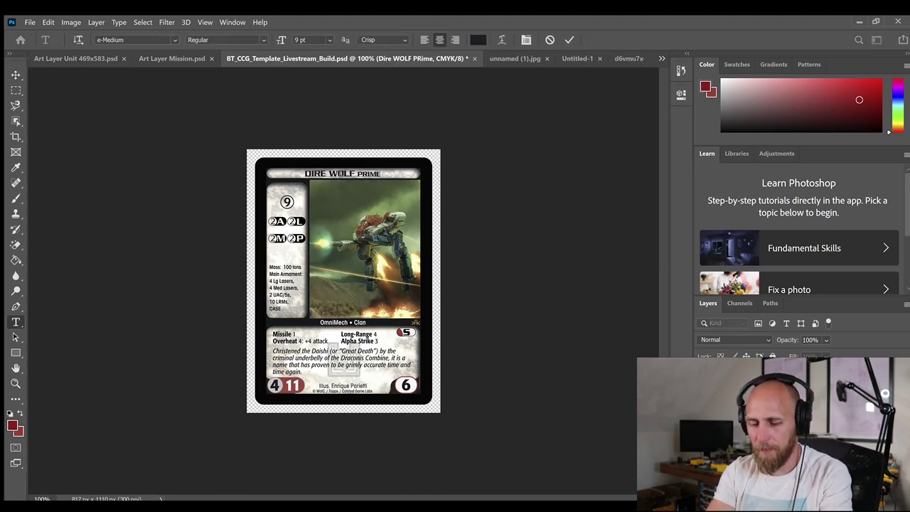
type("FALCONER")
key("Home")
key("Delete")
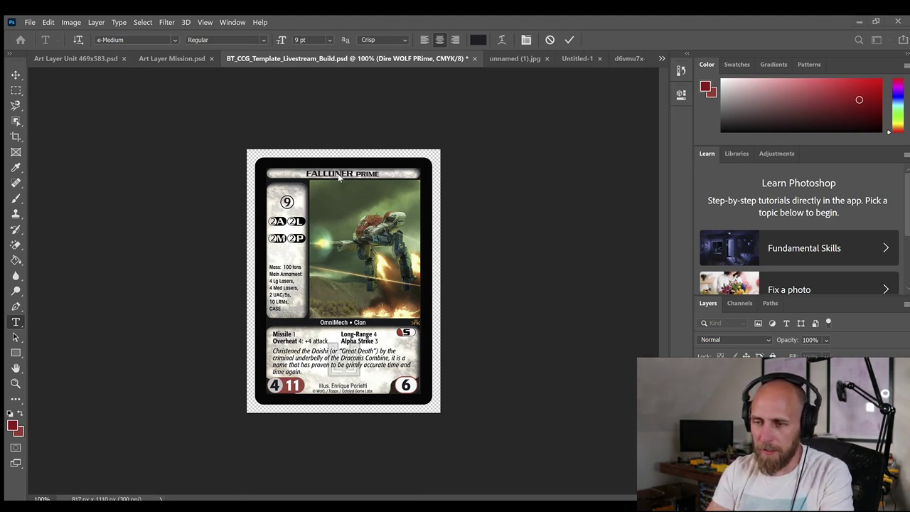
Replace PRIME in the card's title with the model designation FLC-8R
key("Right")
key("Right")
key("Right")
key("Right")
key("Right")
key("Right")
key("Right")
key("Right")
key("Right")
key("Right")
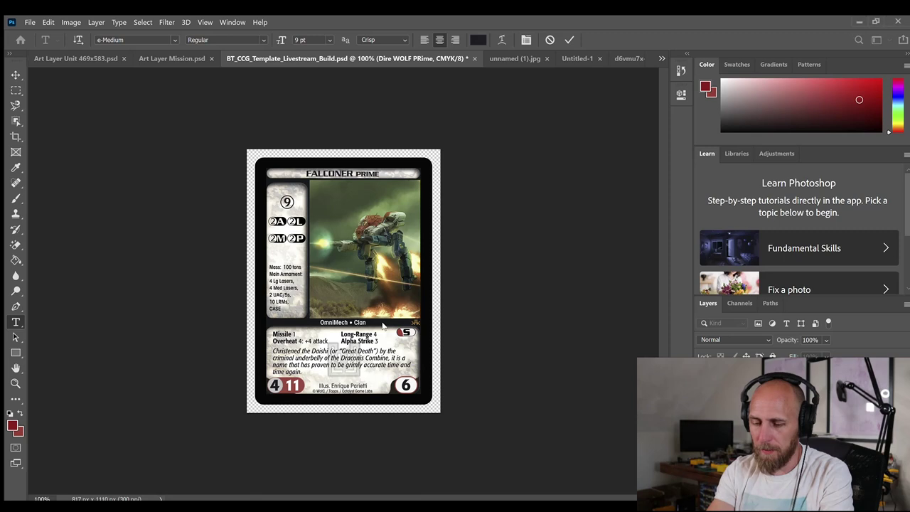
type("FLC-8")
key("Right")
key("Delete")
key("Delete")
key("Delete")
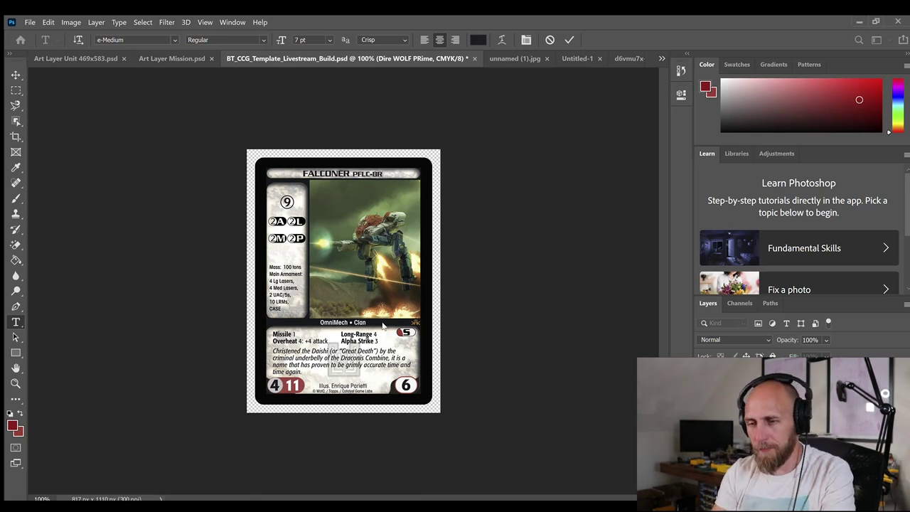
key("Home")
key("Delete")
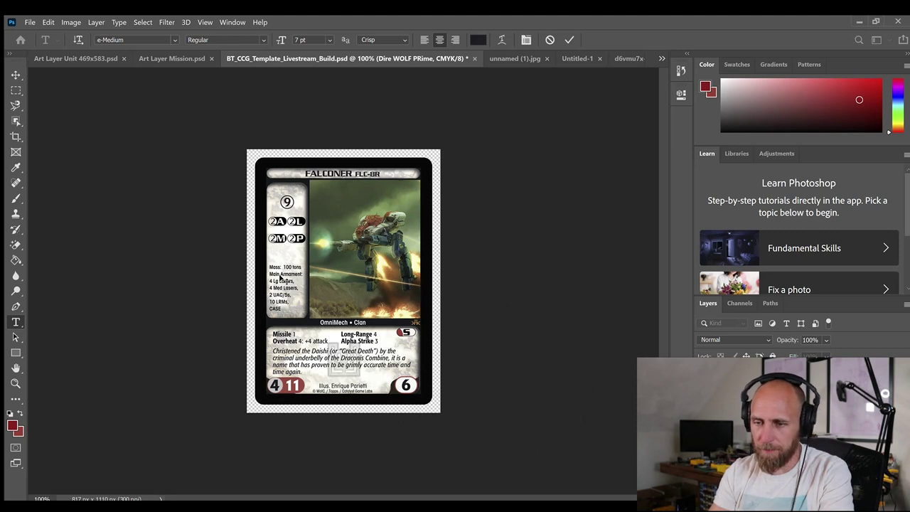
Edit the card's stats text to Mass: 175 tons with 1 ER PPC, 4 Med Lasers and 1 Gauss Rifle, removing the 10 LRMs
left_click(281, 279)
left_click_drag(278, 281, 282, 288)
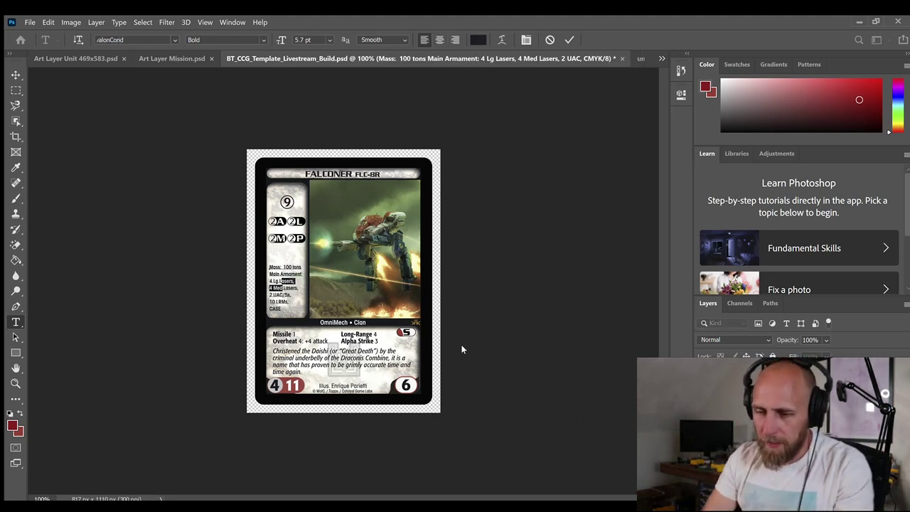
key("ctrl+v")
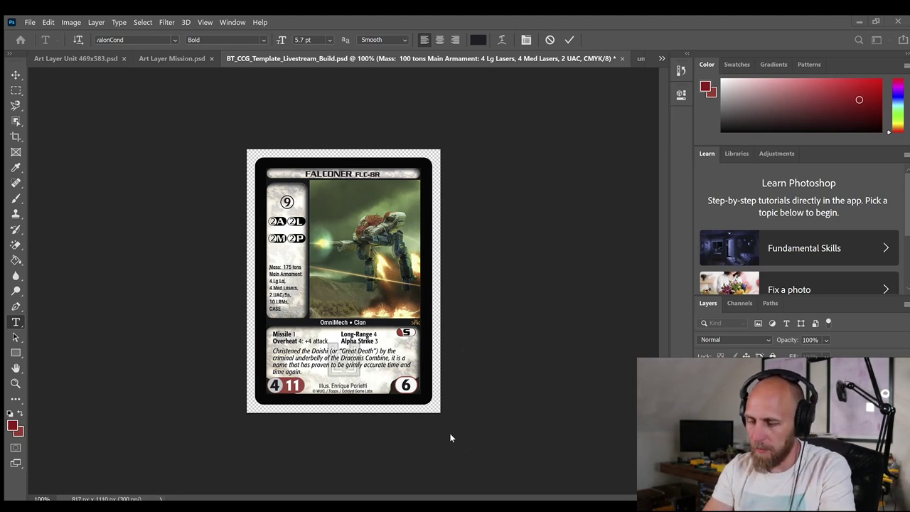
type("Mass: 175 tons Main Armament: 1 ER PPC, 4 Med Lasers, 3 Gauss Rifle, 10 LRMs, CASE")
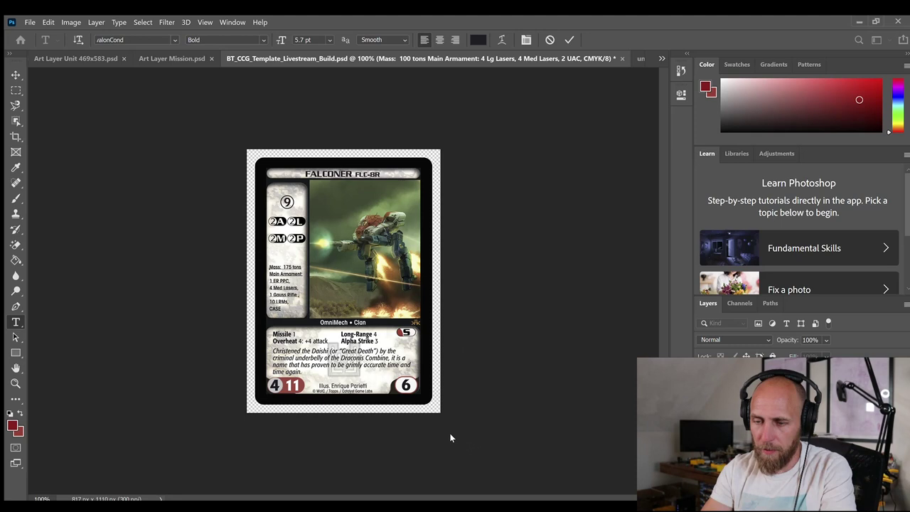
type("s,")
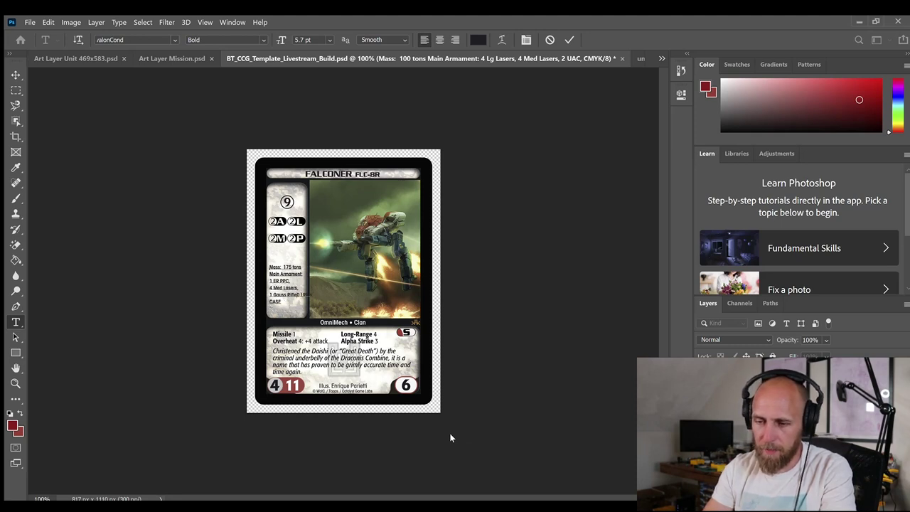
key("Delete")
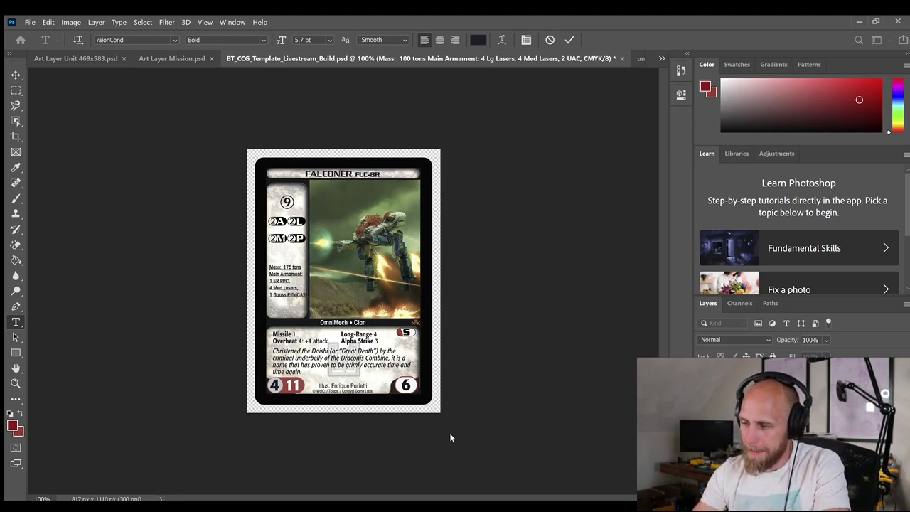
key("Return")
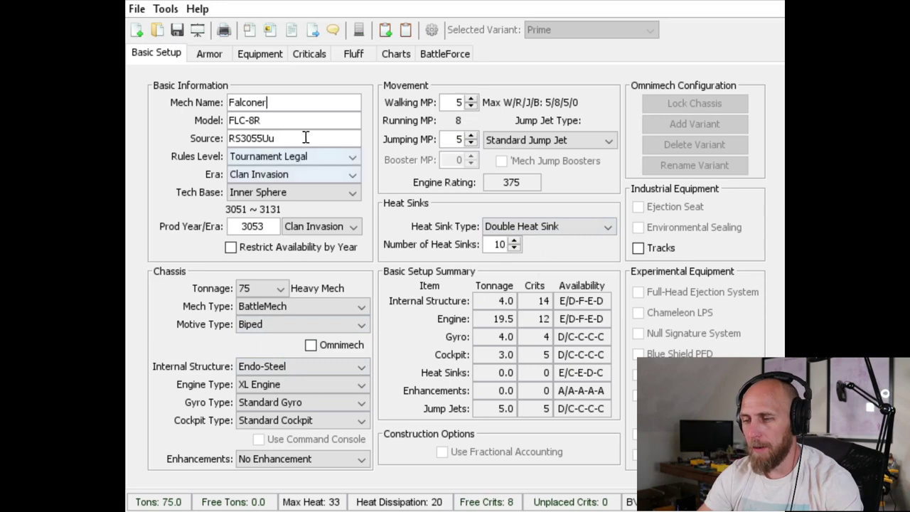
Switch to the mech design program and examine the Falconer FLC-8R's armor, equipment list, and ER PPC and Medium Laser data
left_click(200, 59)
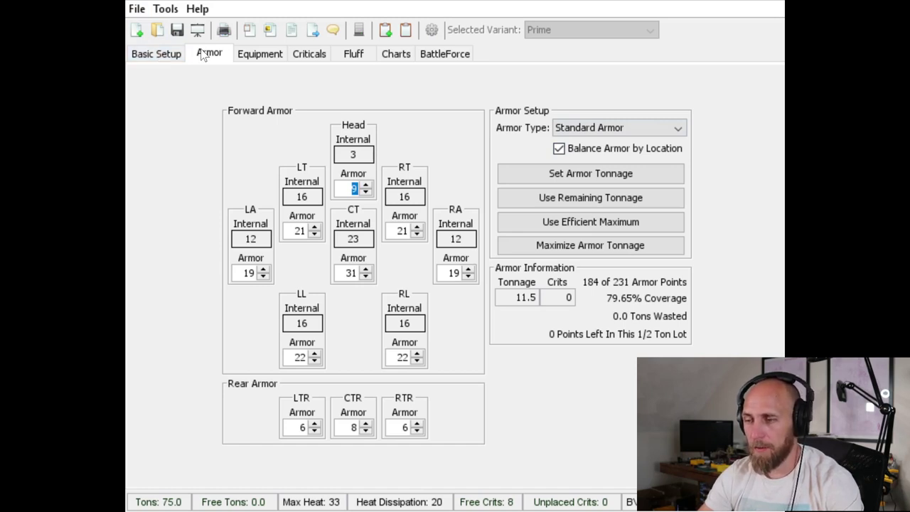
left_click(250, 56)
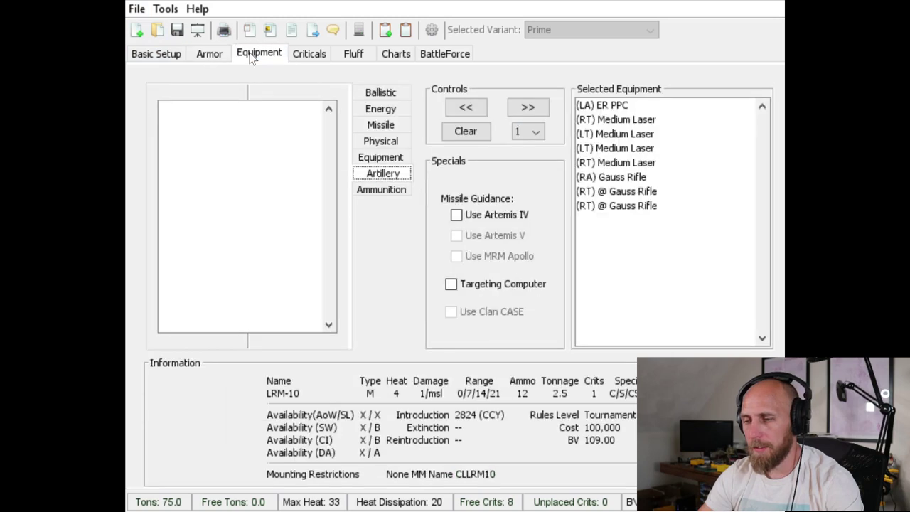
left_click(623, 108)
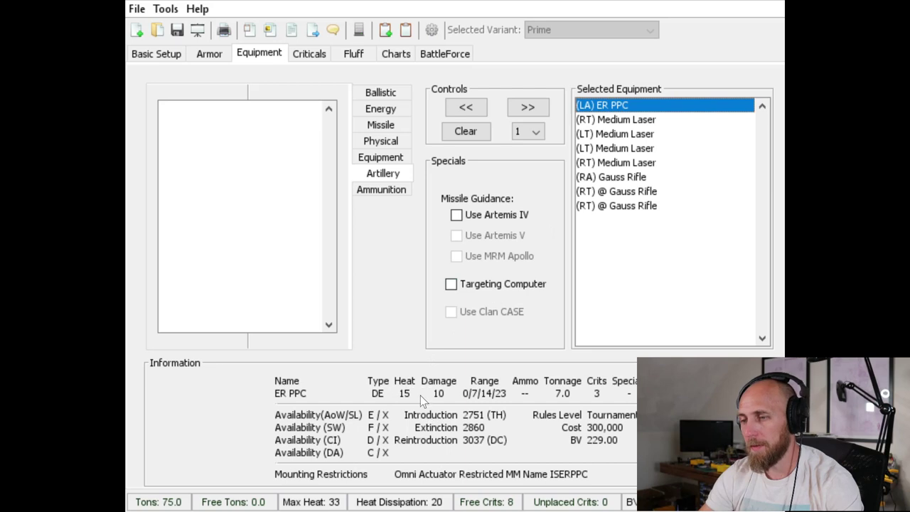
left_click(625, 123)
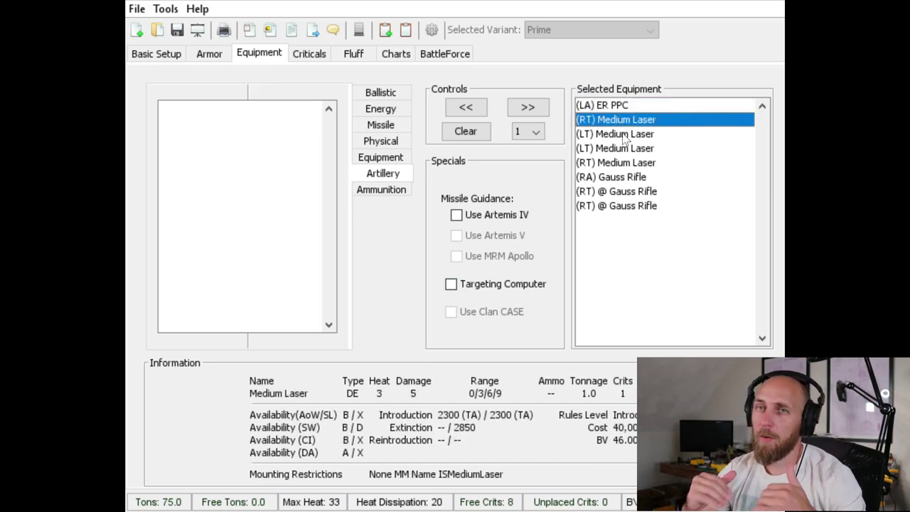
left_click(624, 137)
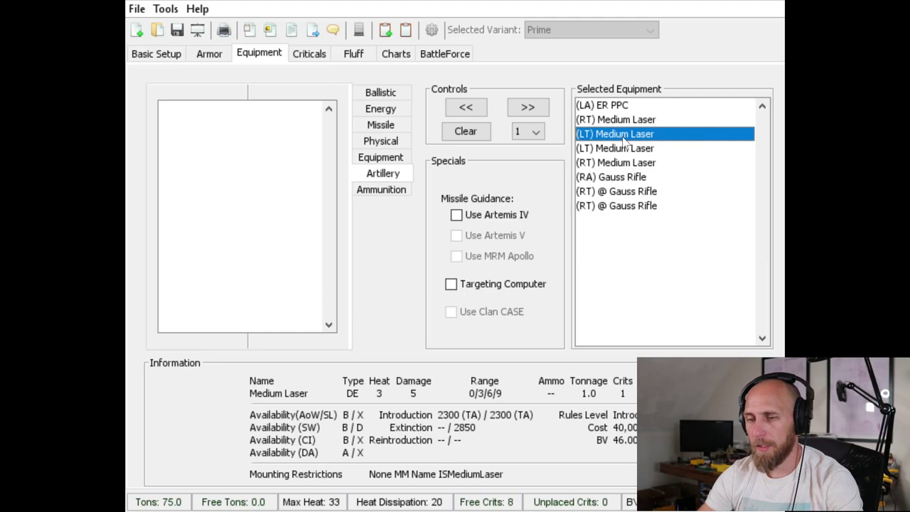
Examine the Falconer's critical slot layout, and recheck its equipment, basic setup and armor values
left_click(307, 57)
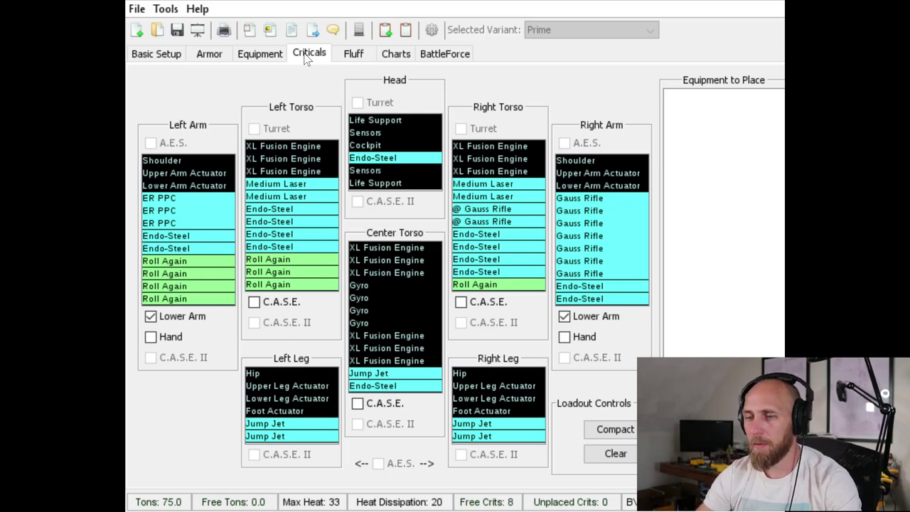
left_click(260, 56)
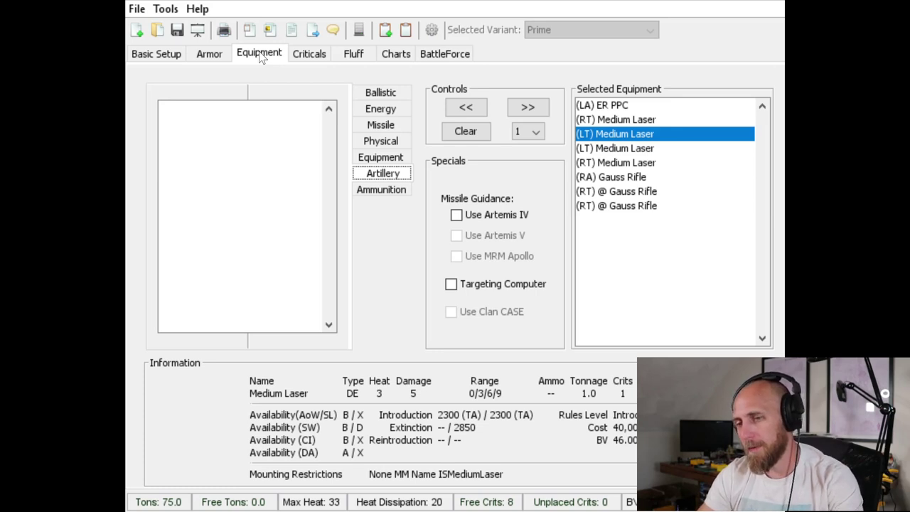
left_click(211, 54)
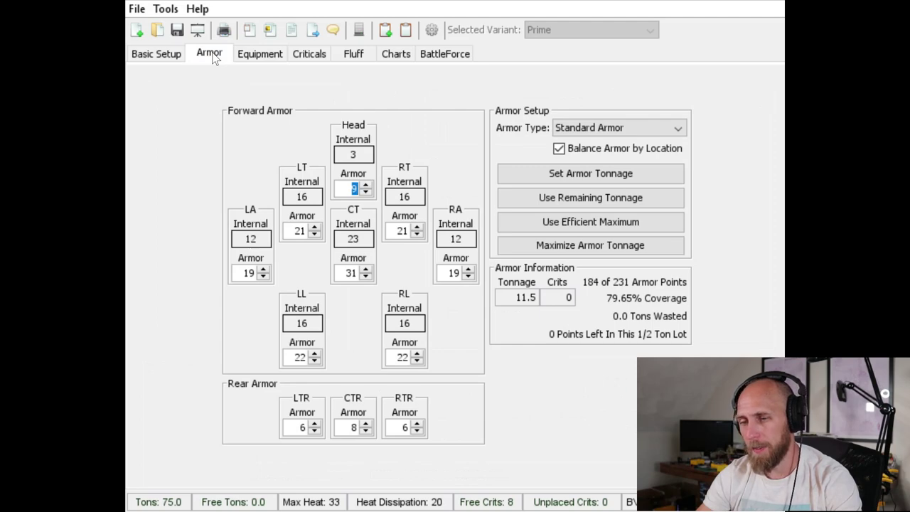
left_click(160, 54)
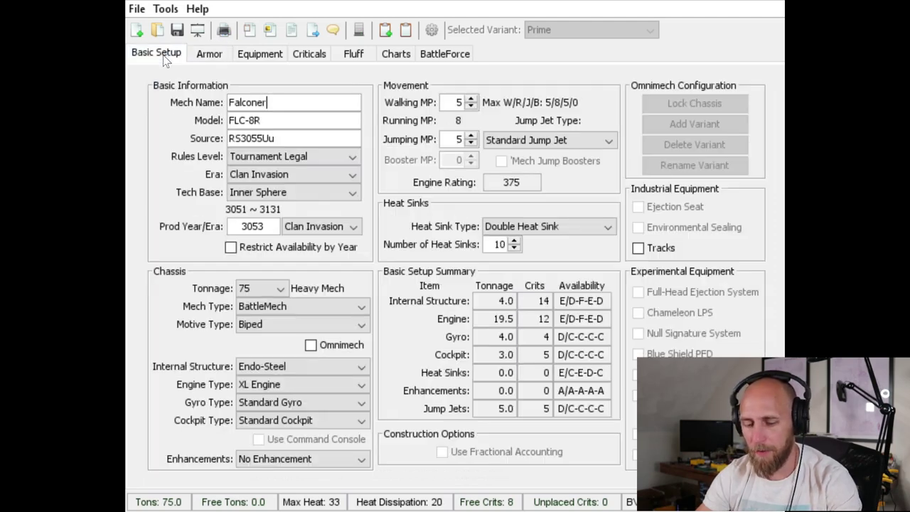
left_click(205, 59)
Switch to the notes workbook in Excel and insert four blank rows below the Marauder 5m entry on the Inner Sphere sheet
key("alt+Tab")
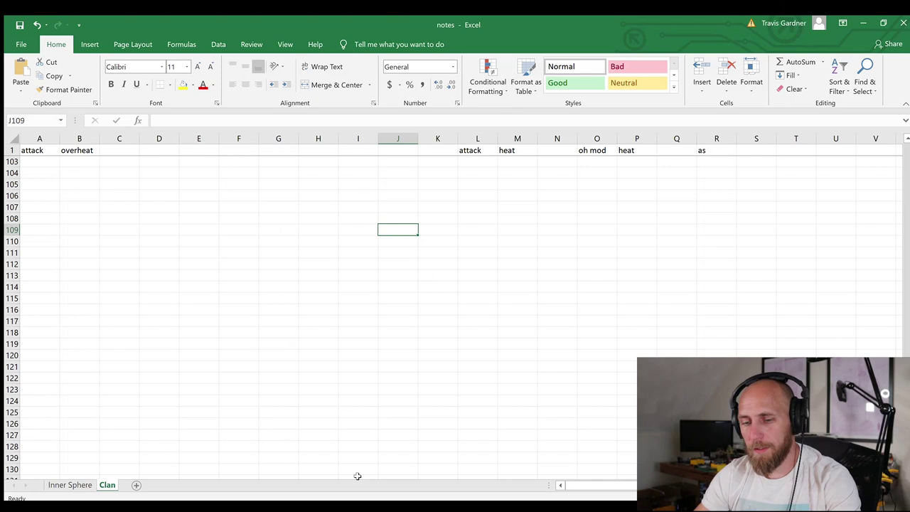
left_click(55, 487)
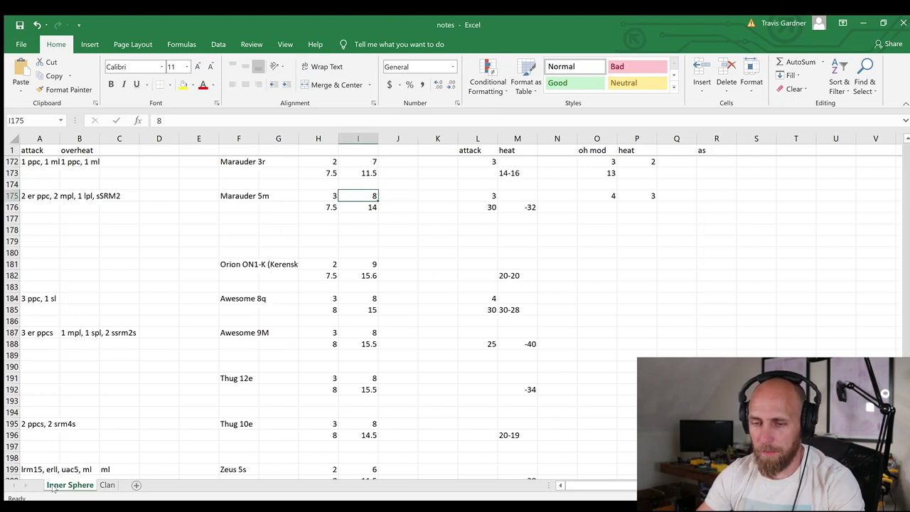
key("Page_Down")
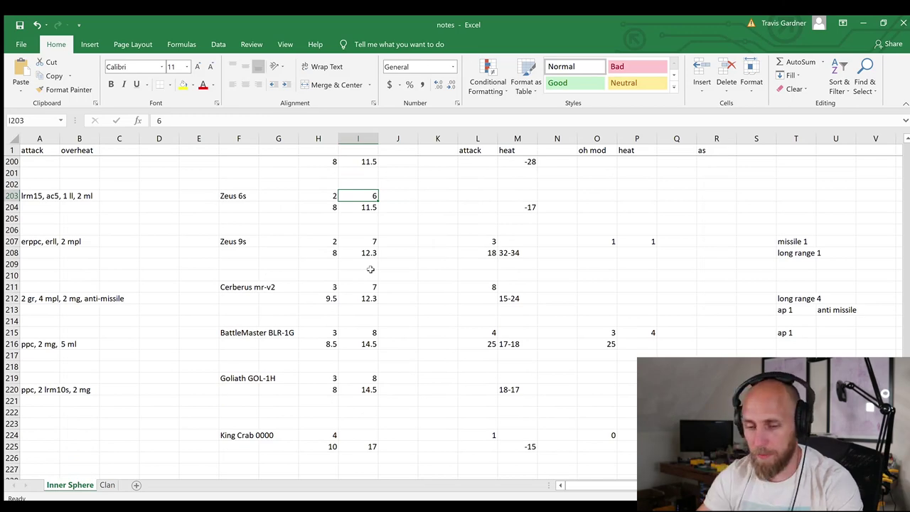
scroll(258, 327, "up", 1)
scroll(258, 327, "up", 2)
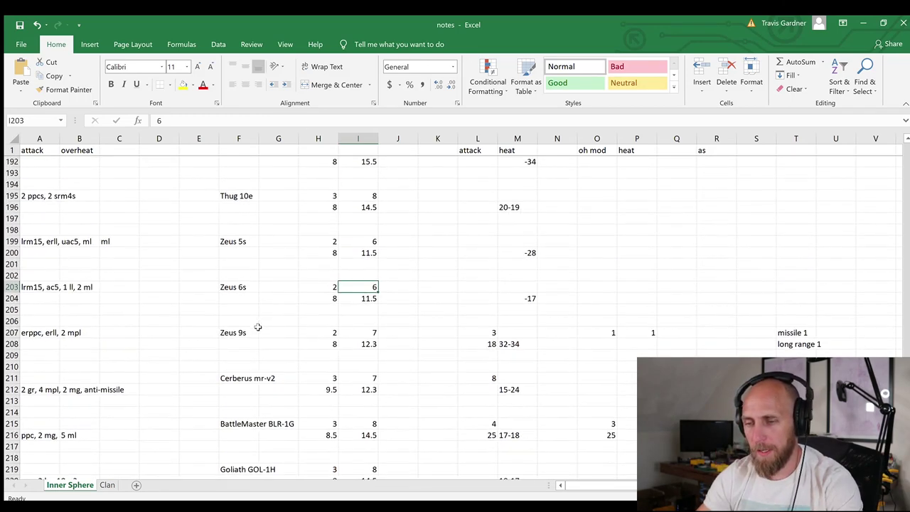
scroll(258, 327, "up", 7)
scroll(258, 328, "down", 4)
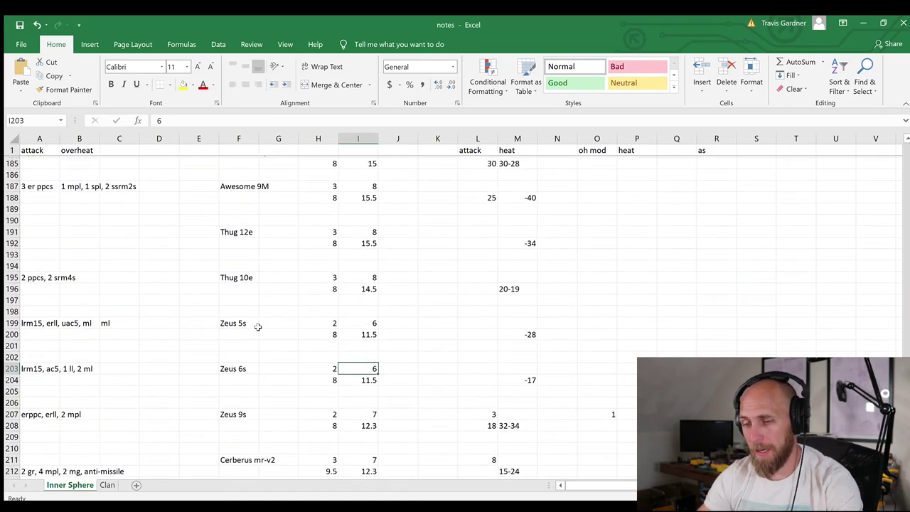
scroll(258, 328, "up", 1)
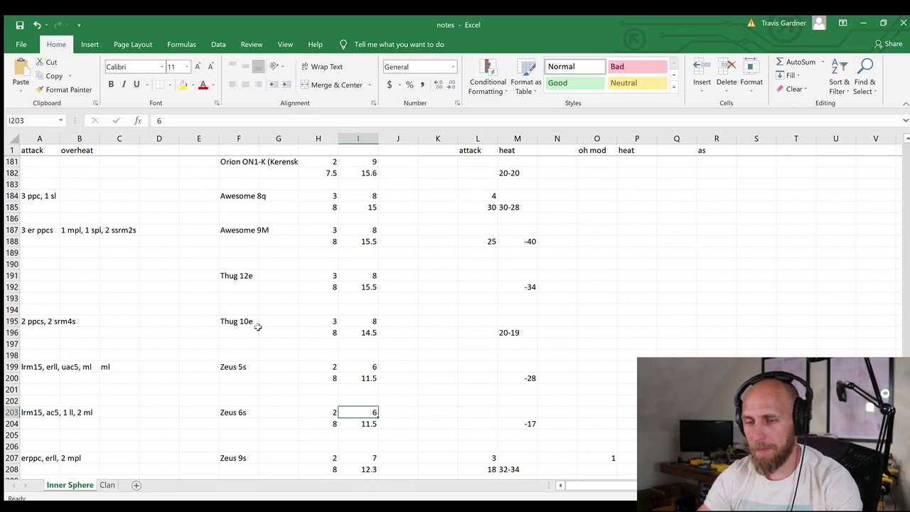
scroll(258, 327, "up", 8)
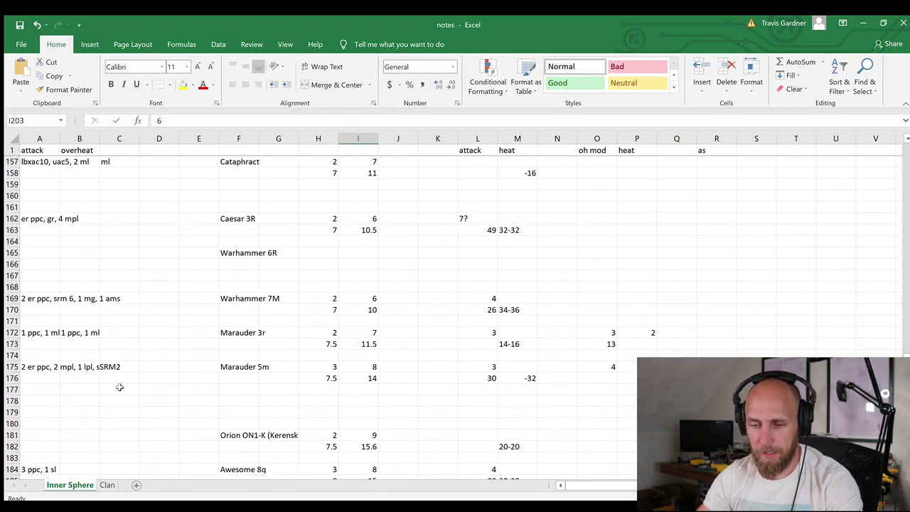
left_click_drag(12, 389, 19, 424)
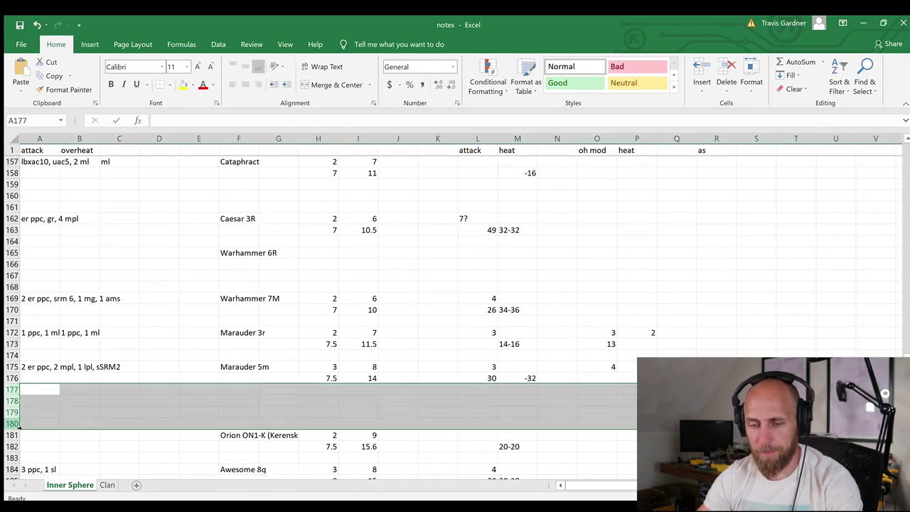
key("ctrl+shift+plus")
Add Falconer 8r as a new mech name in cell F178
key("Right")
key("Right")
key("Right")
type("Falconer 8M")
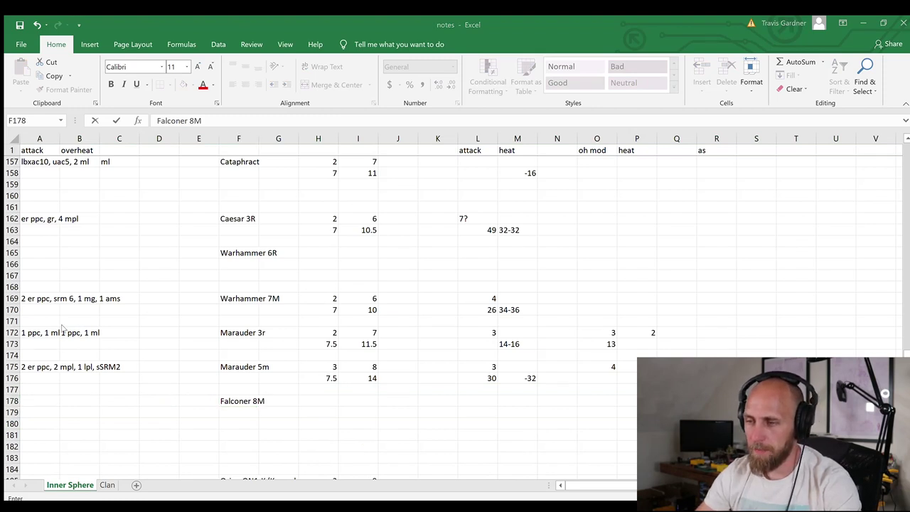
key("BackSpace")
type("r")
key("Return")
Enter 7.5 in H179 and 11.5 in I179 beneath the Falconer 8r row
key("Up")
key("Left")
key("Right")
key("Right")
key("Right")
key("Right")
key("Left")
key("Down")
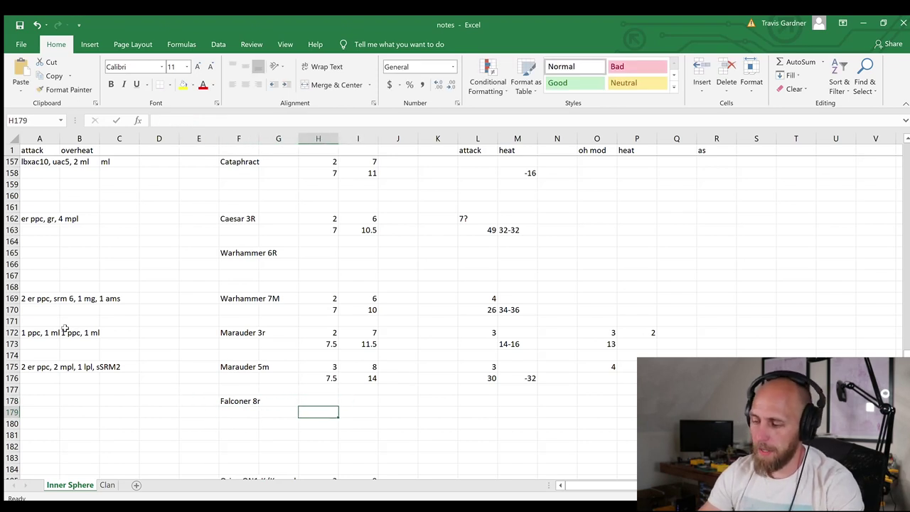
type("7.5")
key("Tab")
type("11.5")
key("Tab")
Compare with the Marauder 3r entry and enter 2 in H178 and 7 in I178 for the Falconer 8r
key("Up")
key("Left")
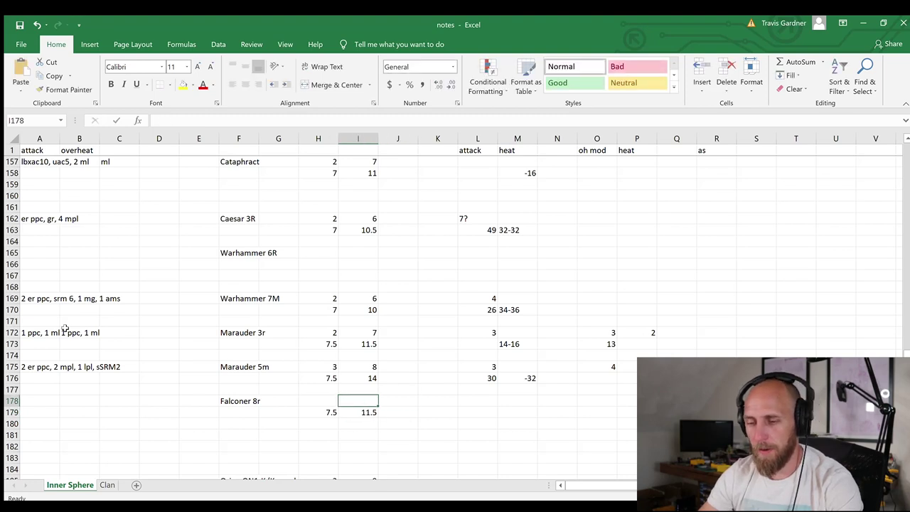
key("Left")
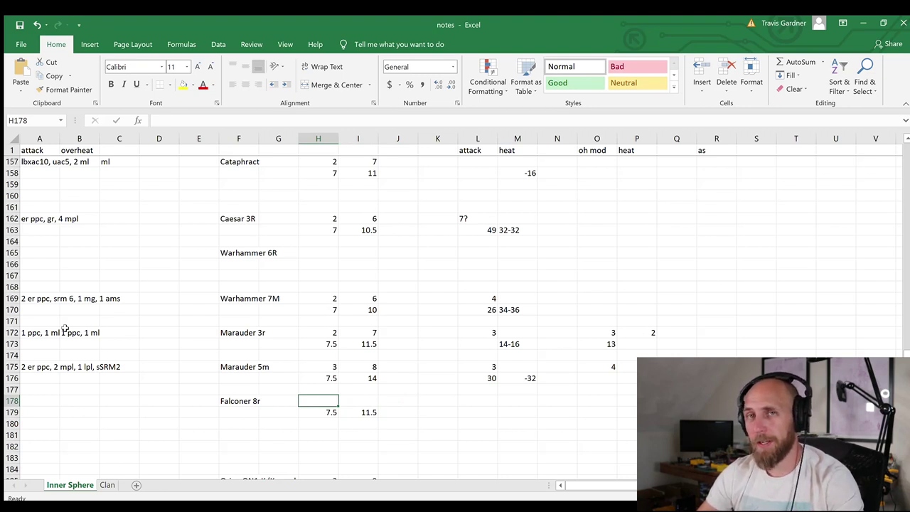
key("Up")
key("Up")
key("Up")
key("Up")
key("Up")
key("Up")
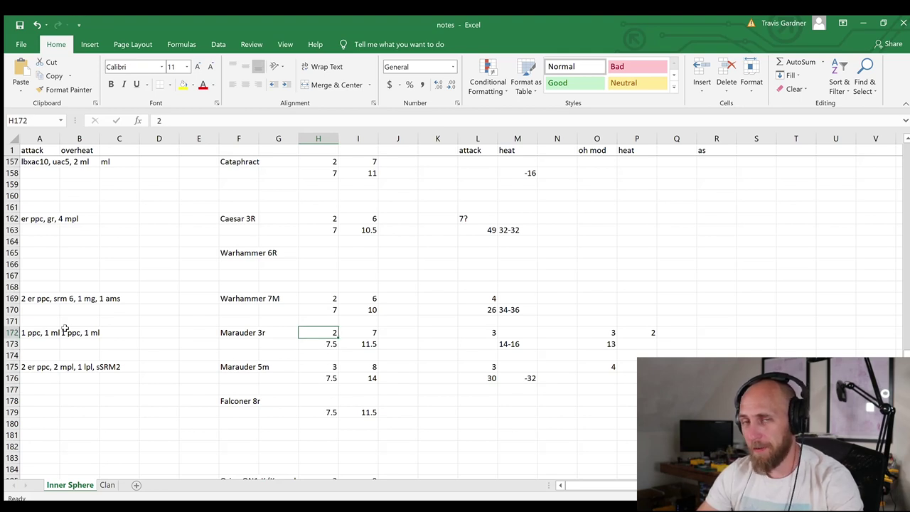
key("Down")
key("Down")
key("Down")
key("Down")
key("Down")
key("Down")
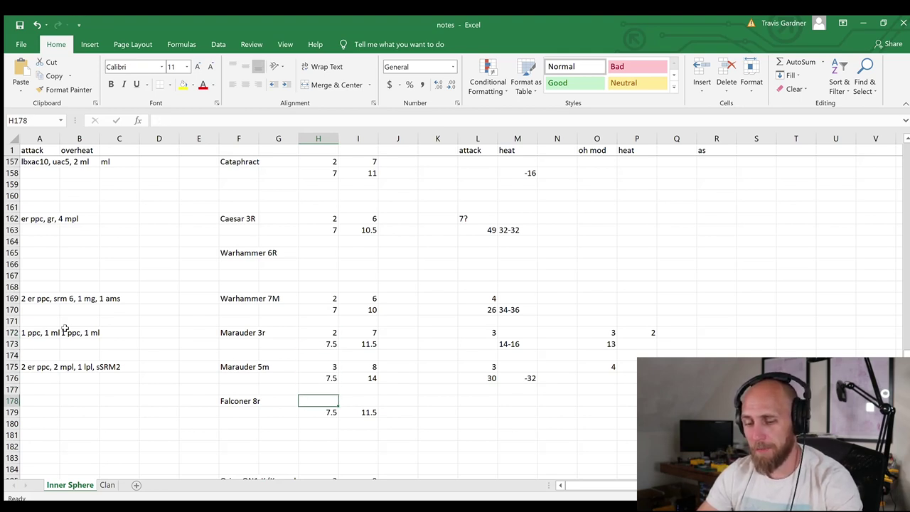
type("2")
key("Tab")
type("7")
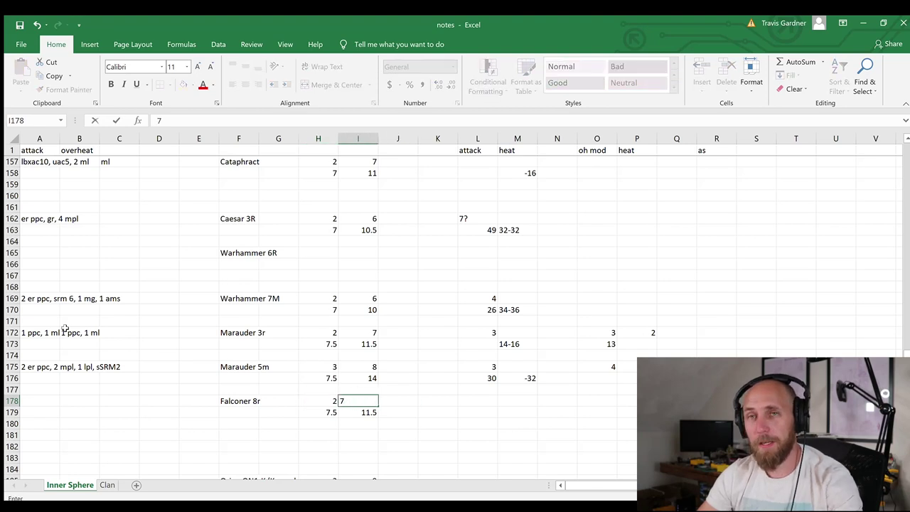
key("Tab")
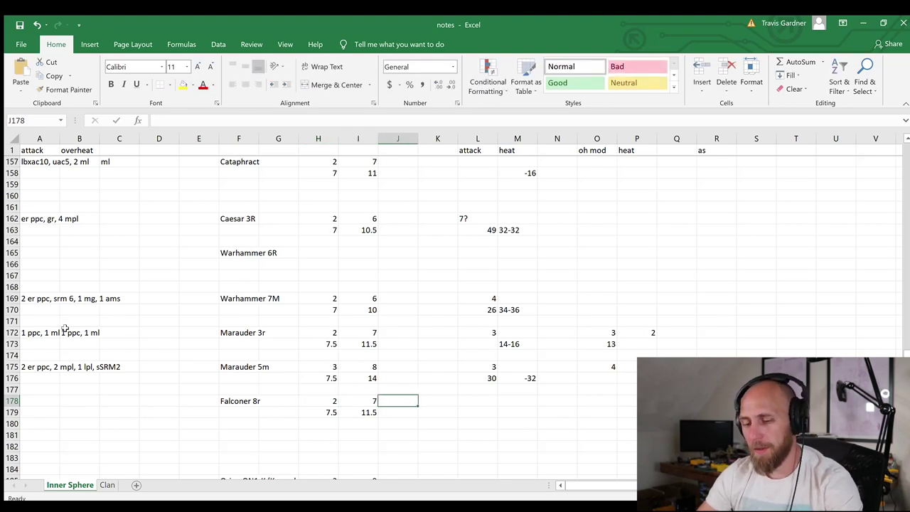
key("Right")
key("Right")
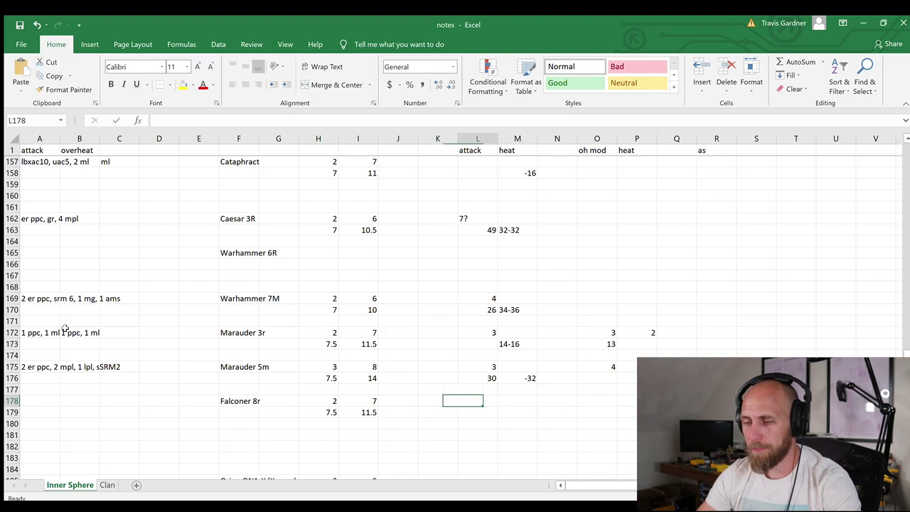
key("Left")
key("Left")
key("Left")
key("Left")
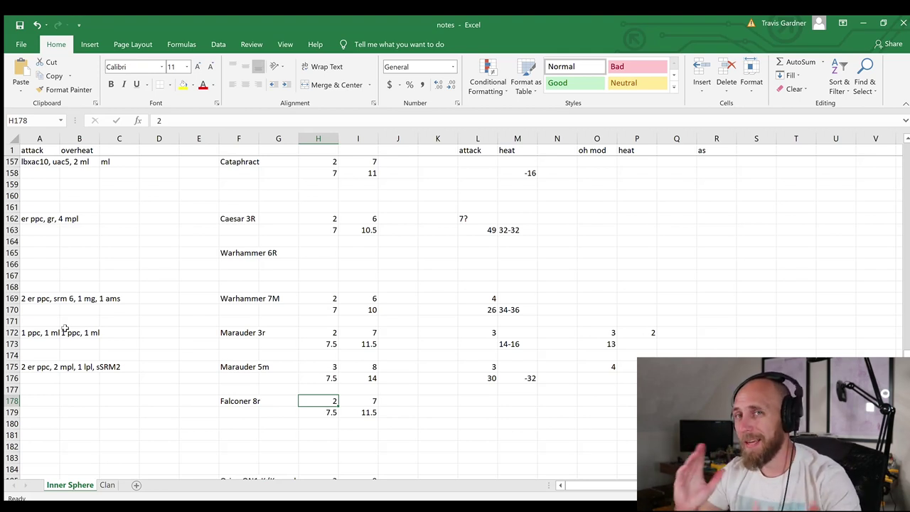
key("Right")
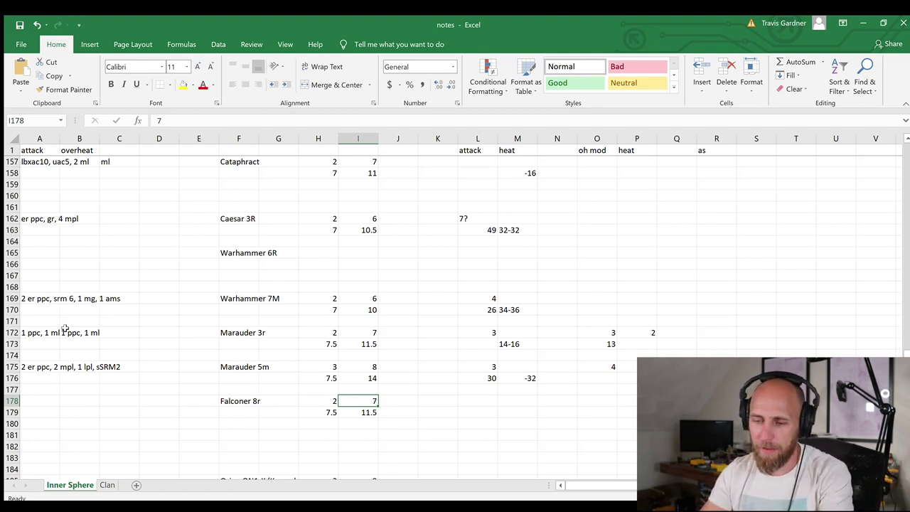
key("Down")
key("Left")
key("Up")
key("Right")
key("Right")
key("Down")
key("Right")
key("Right")
key("Left")
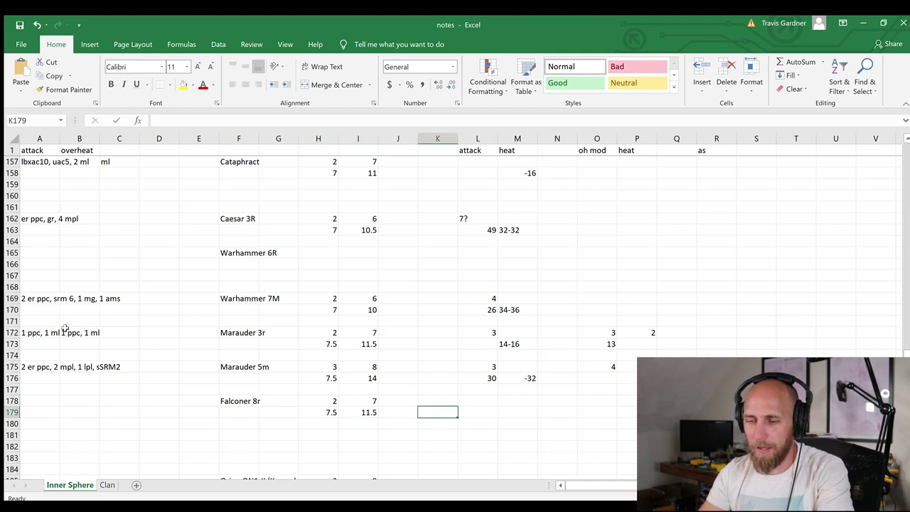
Enter the Falconer 8r attack loadout "1 erppc, 4 ml, 1 gr" in cell A178
key("ctrl+Left")
key("ctrl+Left")
key("ctrl+Left")
key("Up")
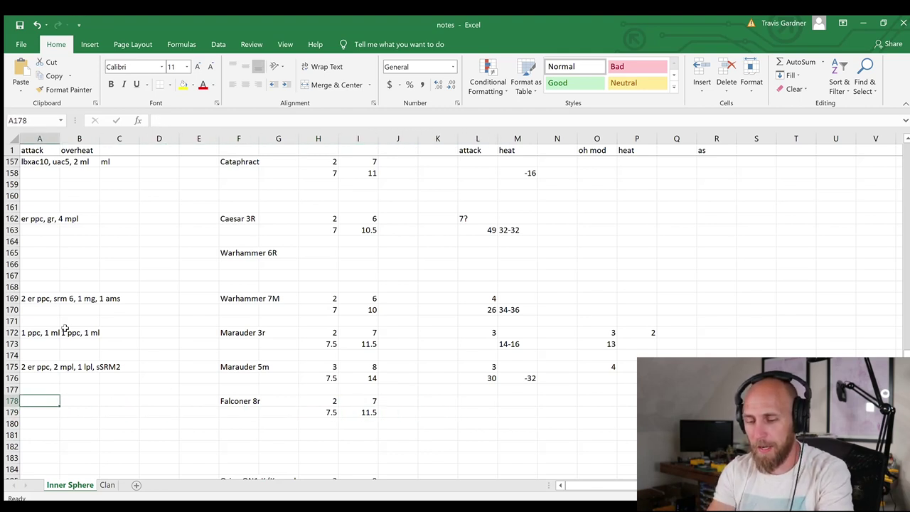
type("1 erppc, 4 ml")
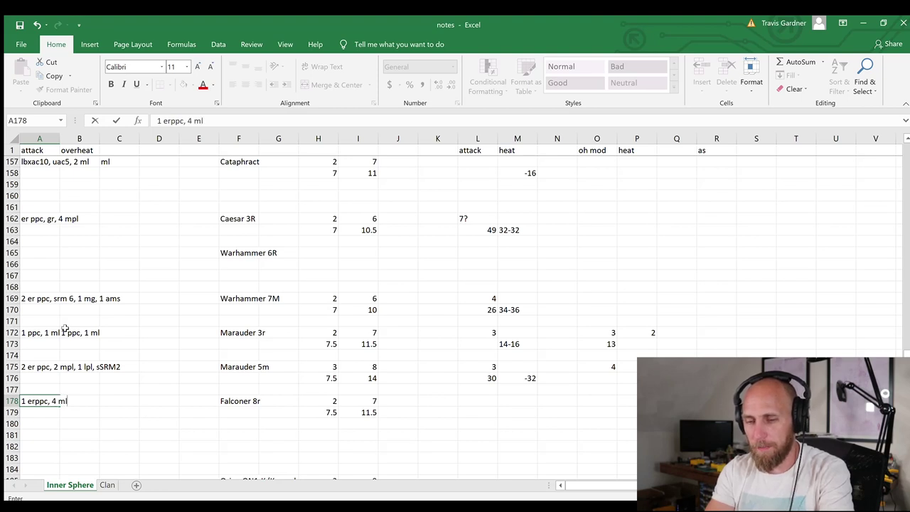
type(", 1 gr")
key("Return")
key("Tab")
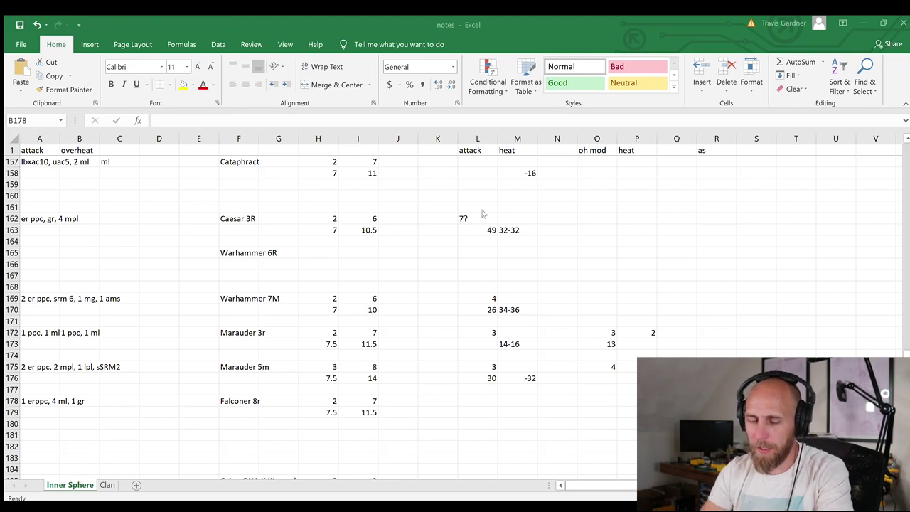
key("Left")
key("Right")
key("Right")
key("Right")
key("Right")
key("Right")
key("Right")
key("Right")
key("Right")
key("Right")
key("Right")
key("Down")
key("Left")
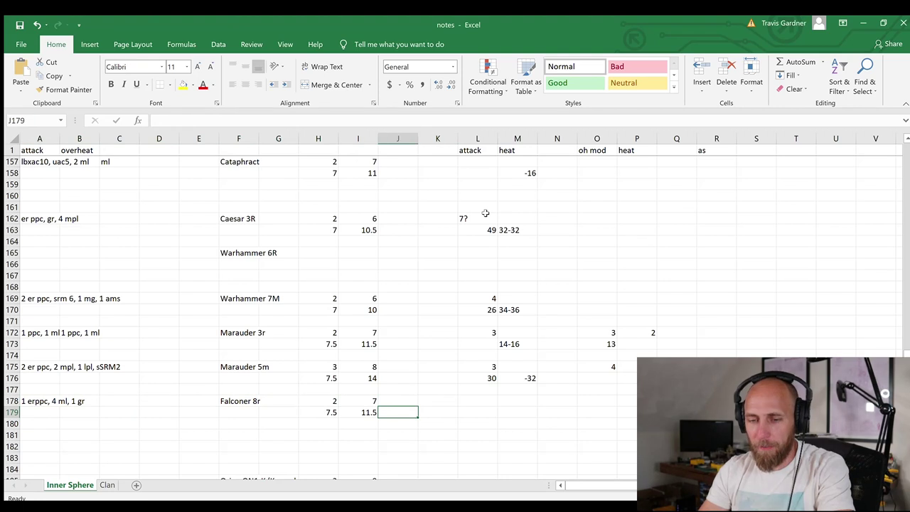
key("Left")
key("Left")
key("Left")
key("Left")
key("Left")
key("Left")
key("Left")
key("Left")
key("Left")
key("Up")
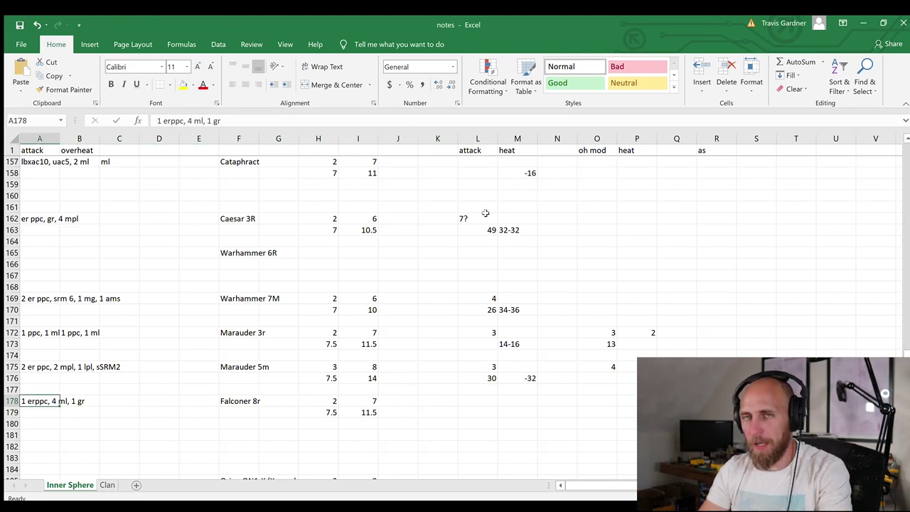
Enter -20 in heat cell M179 beneath the Falconer 8r row
key("Right")
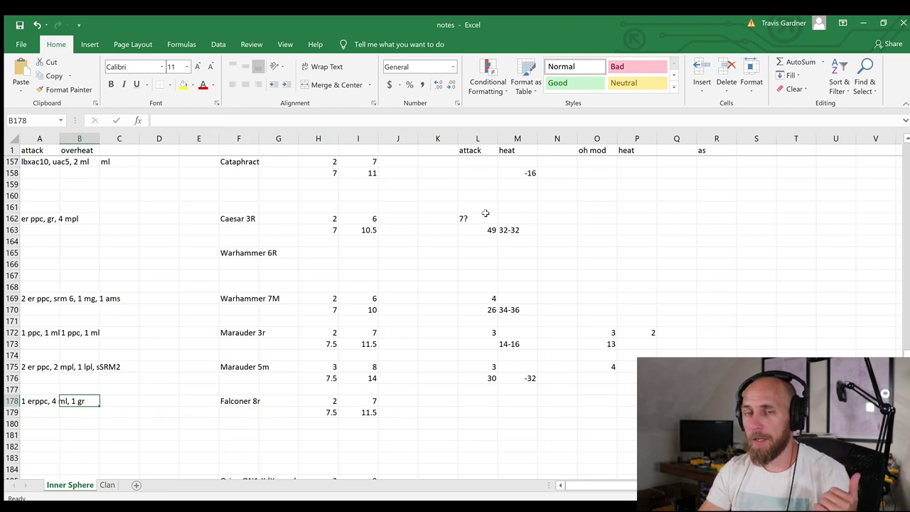
key("Right")
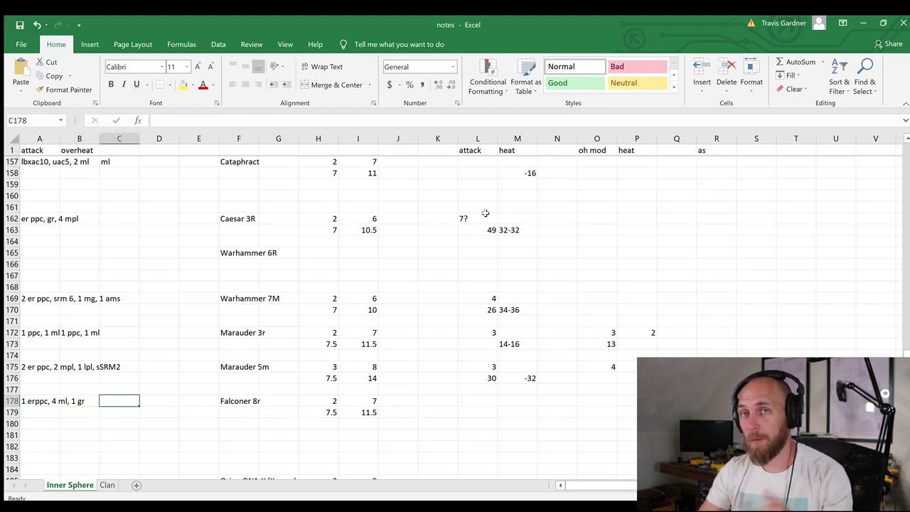
key("Right")
key("Right")
key("Right")
key("Right")
key("Right")
key("Right")
key("Right")
key("Right")
key("Right")
key("Right")
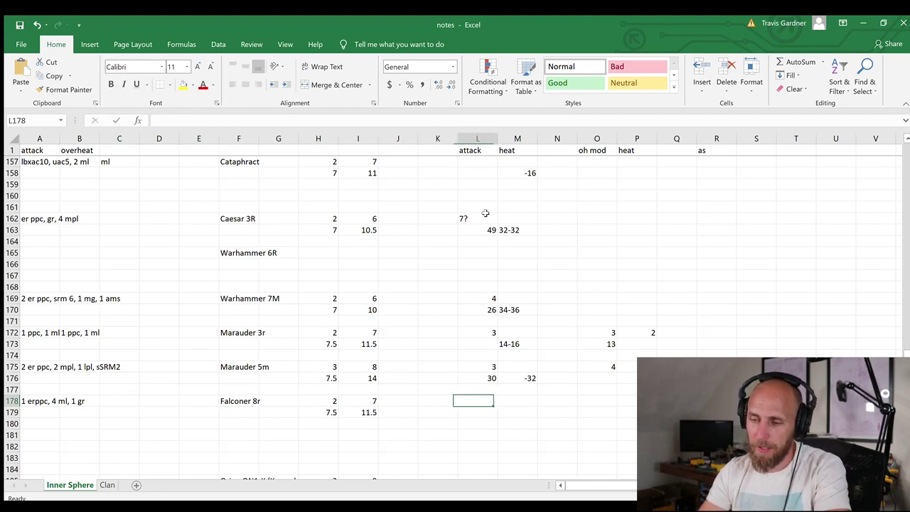
key("Down")
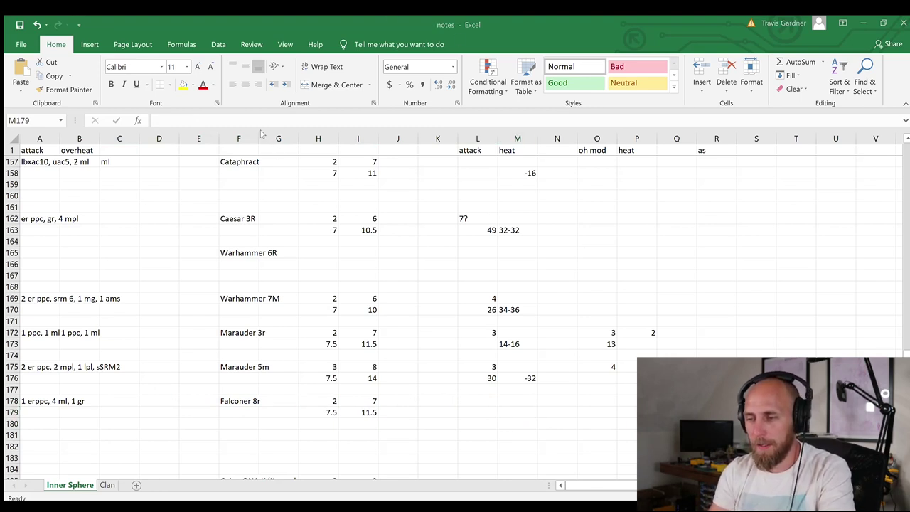
left_click(264, 133)
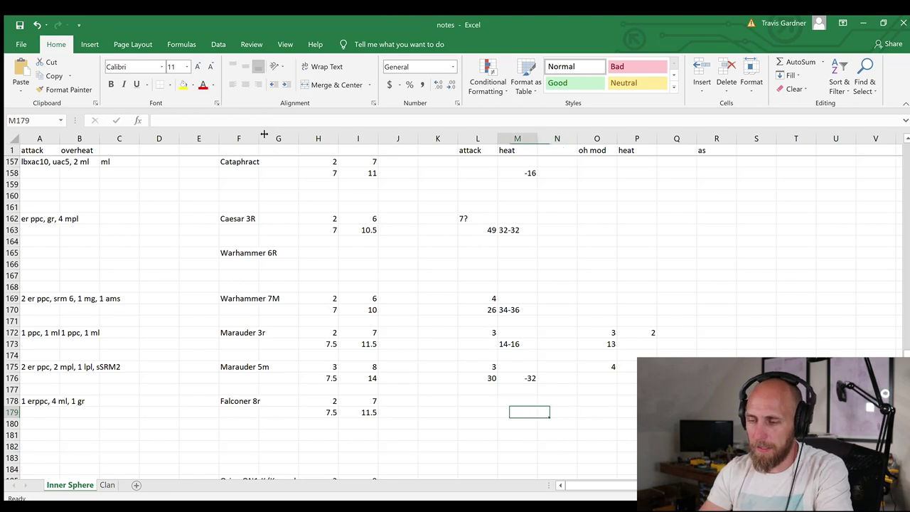
type("-20")
key("Return")
key("Up")
key("Up")
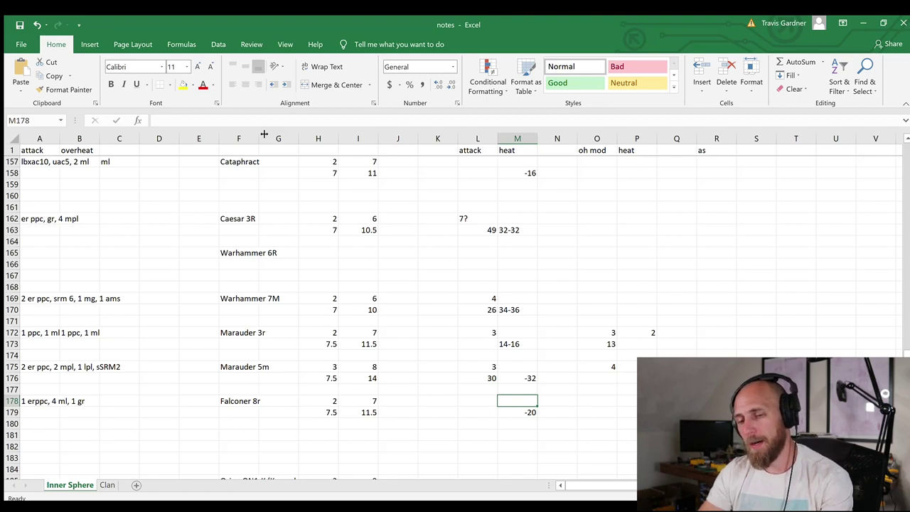
key("Down")
key("Left")
key("Left")
key("Left")
key("Left")
key("Left")
key("Left")
key("Left")
key("Left")
key("Left")
key("Left")
key("Left")
key("Left")
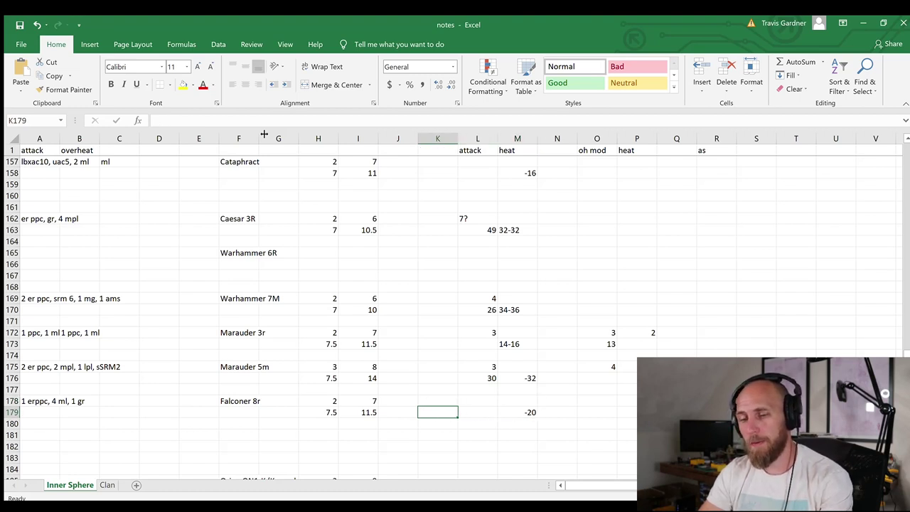
key("Up")
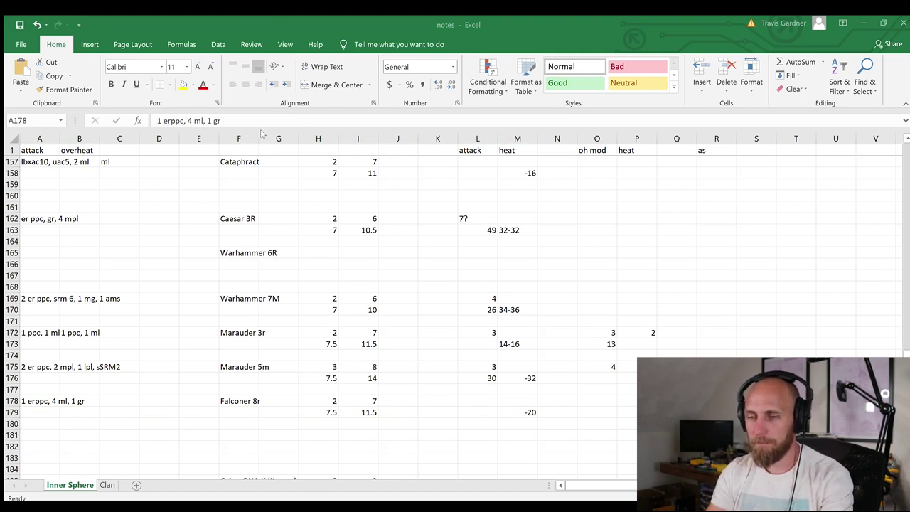
Switch to the mech design program and examine the heat, damage and range of the Falconer's ER PPC, medium lasers and Gauss Rifle
key("alt+Tab")
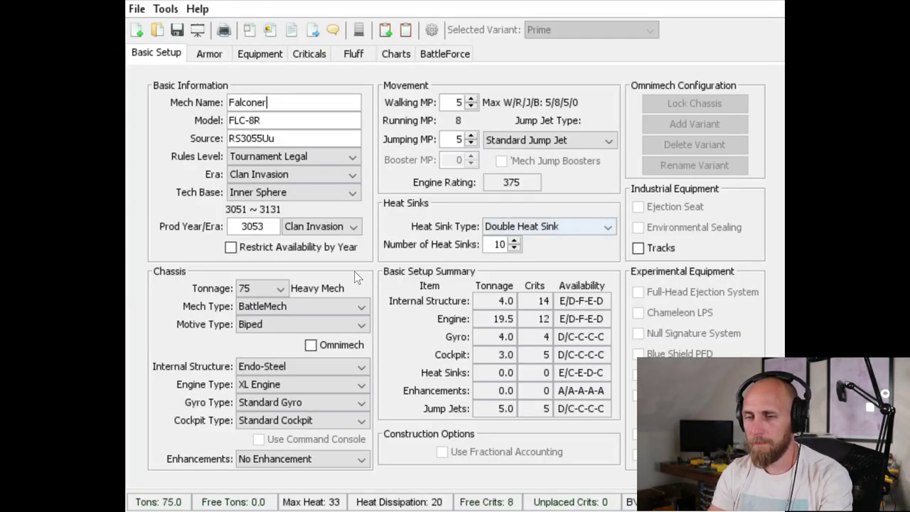
left_click(262, 54)
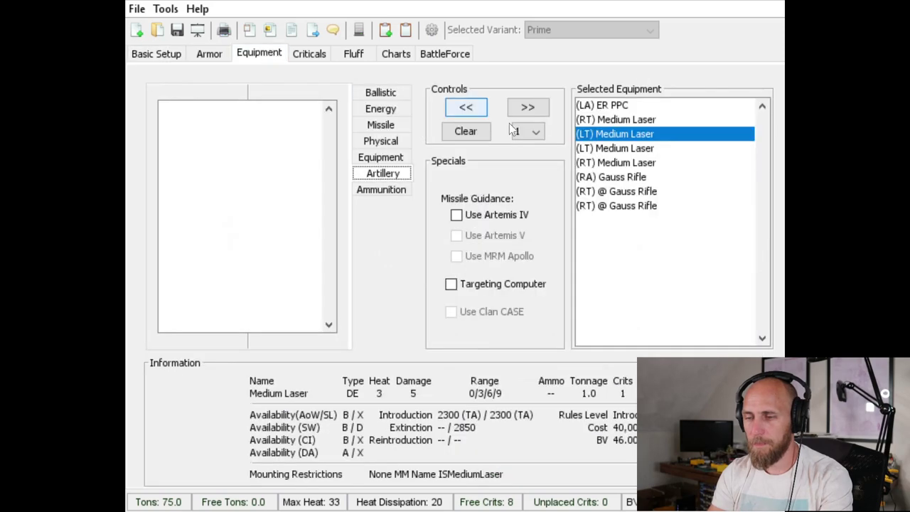
left_click(621, 109)
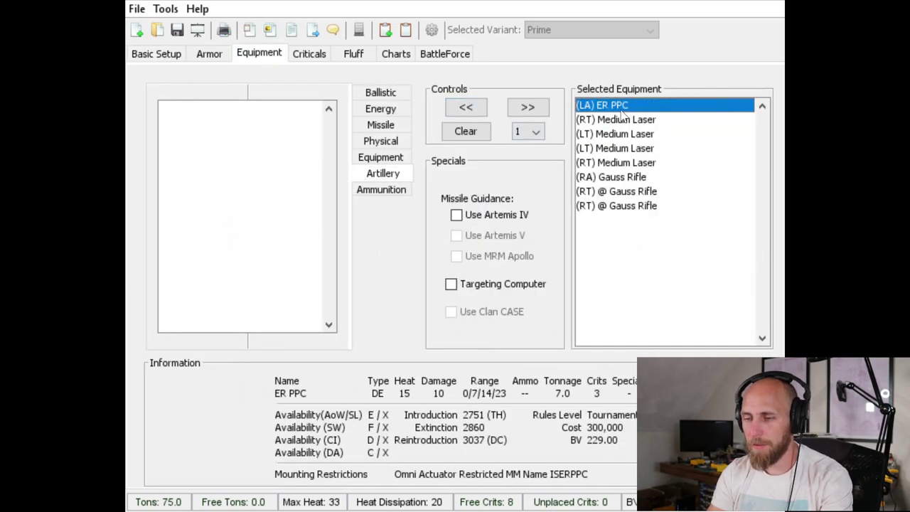
key("Down")
key("Down")
key("Down")
key("Down")
key("Down")
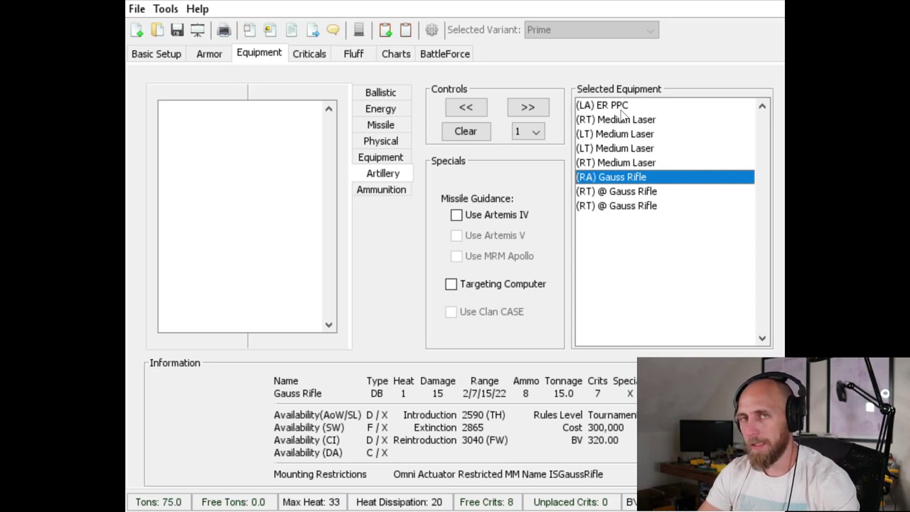
key("Up")
key("Up")
left_click(621, 108)
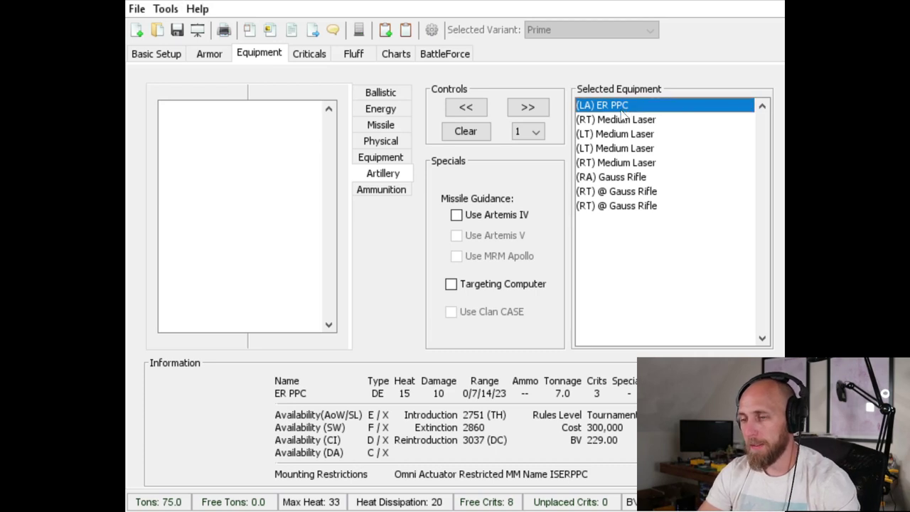
key("Down")
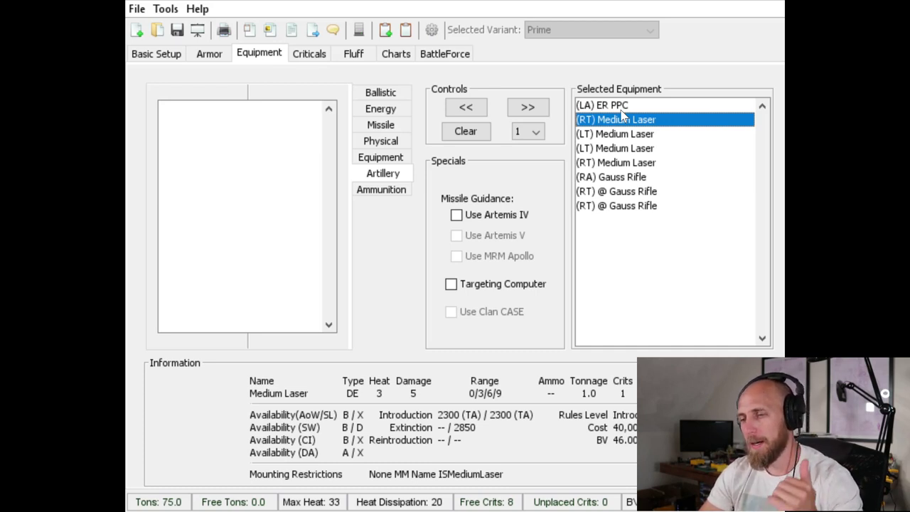
left_click(621, 110)
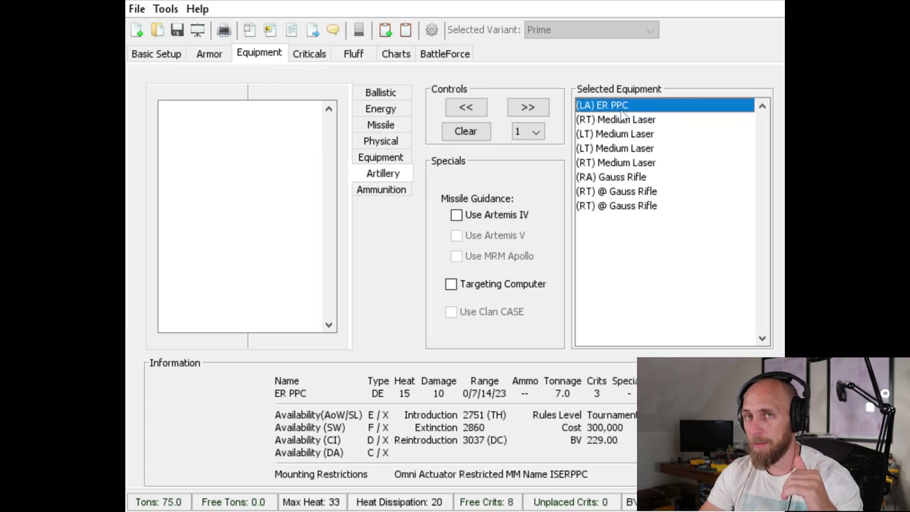
Step through the Falconer's selected weapons again, comparing the ER PPC and medium lasers with the Gauss Rifle
key("Down")
key("Down")
key("Down")
key("Down")
key("Down")
key("Down")
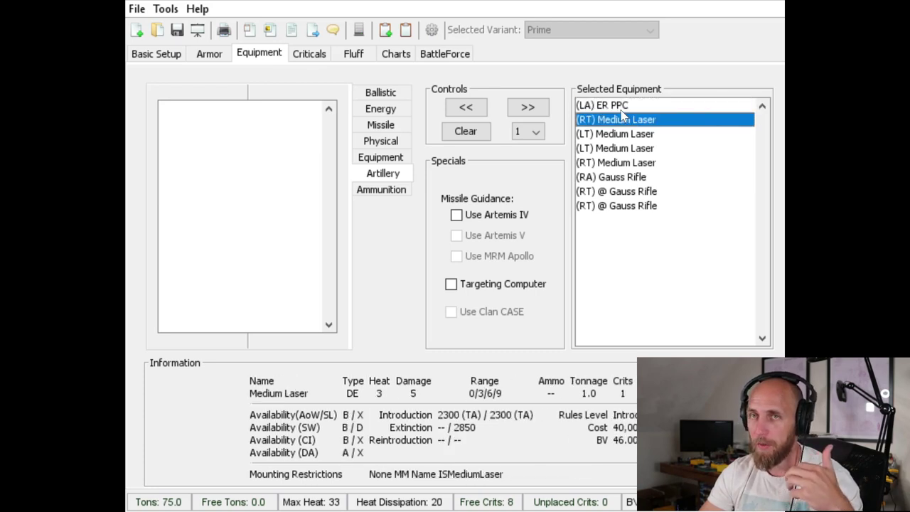
key("Up")
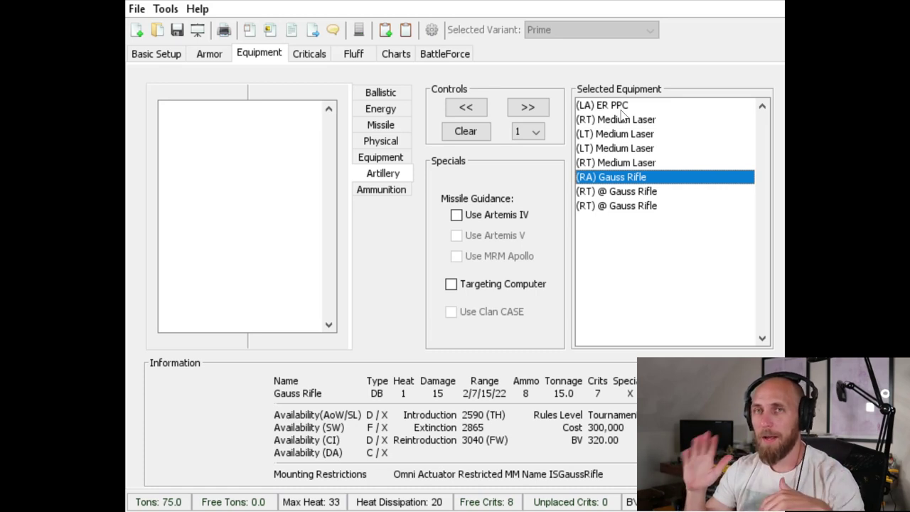
key("Up")
key("Up")
key("Up")
key("Up")
key("Up")
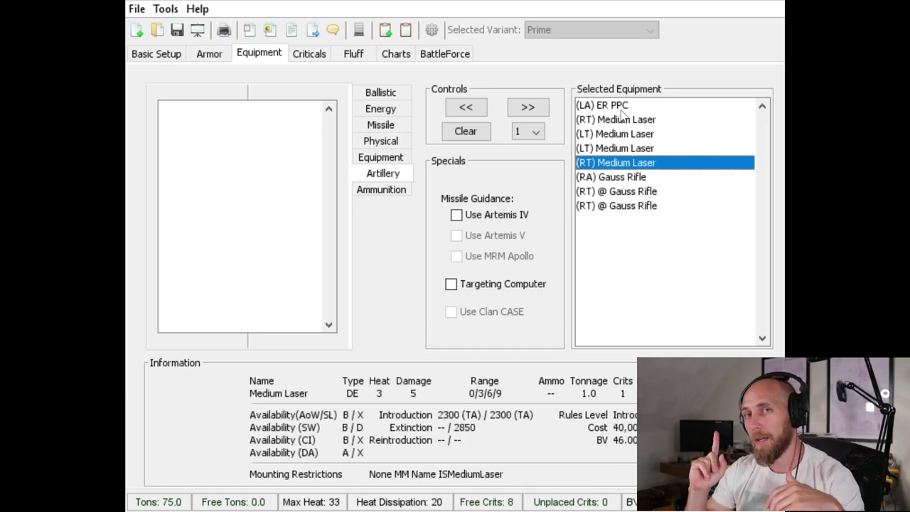
key("Down")
key("Down")
key("Down")
key("Down")
key("Down")
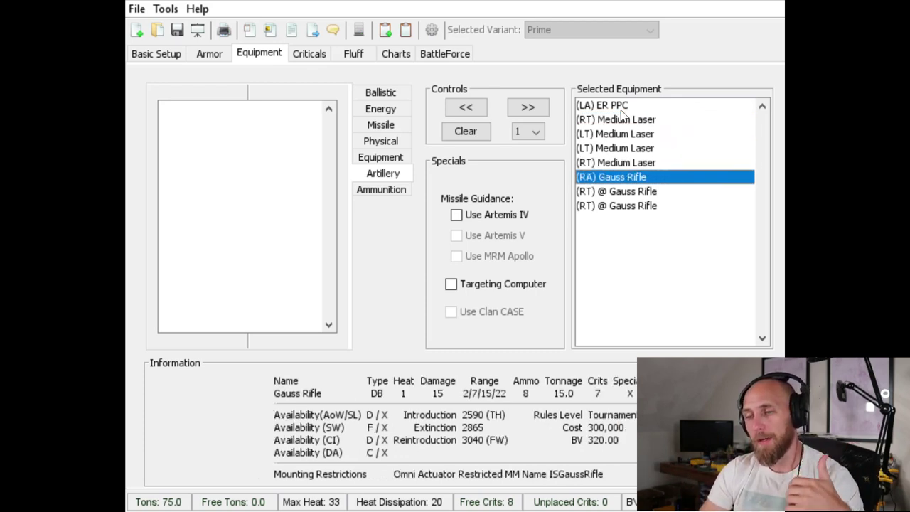
key("Up")
key("Up")
key("Up")
key("Up")
key("Up")
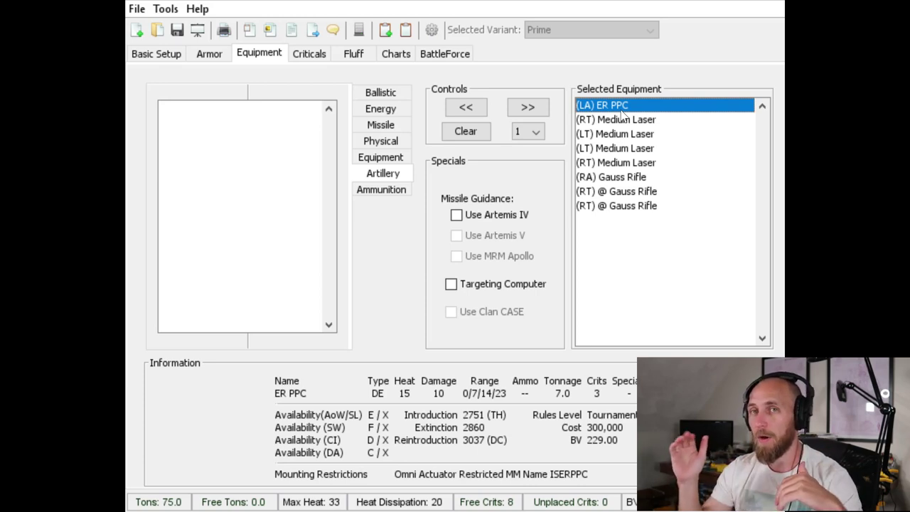
Recheck the stats of the ER PPC, the four medium lasers and the Gauss Rifle to judge the card's attack value
left_click(622, 114)
key("Down")
key("Down")
key("Down")
key("Down")
key("Up")
key("Up")
key("Up")
key("Up")
key("Up")
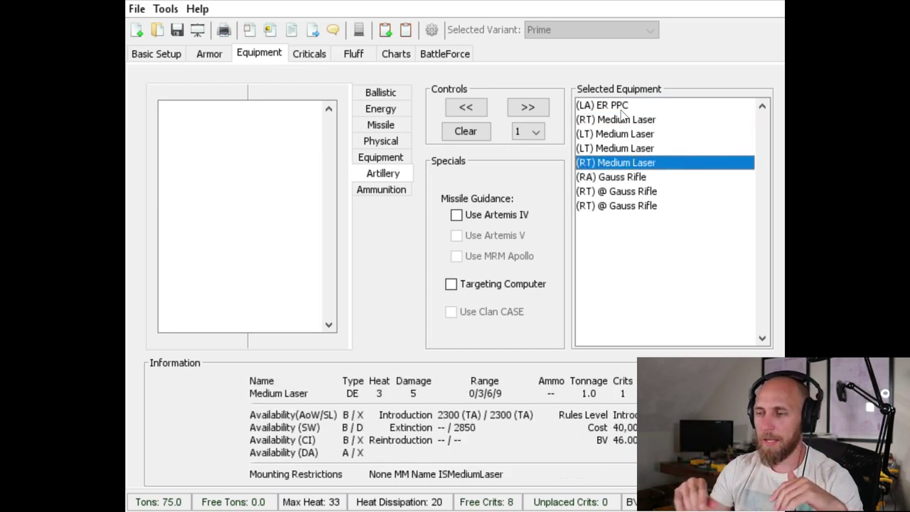
key("Down")
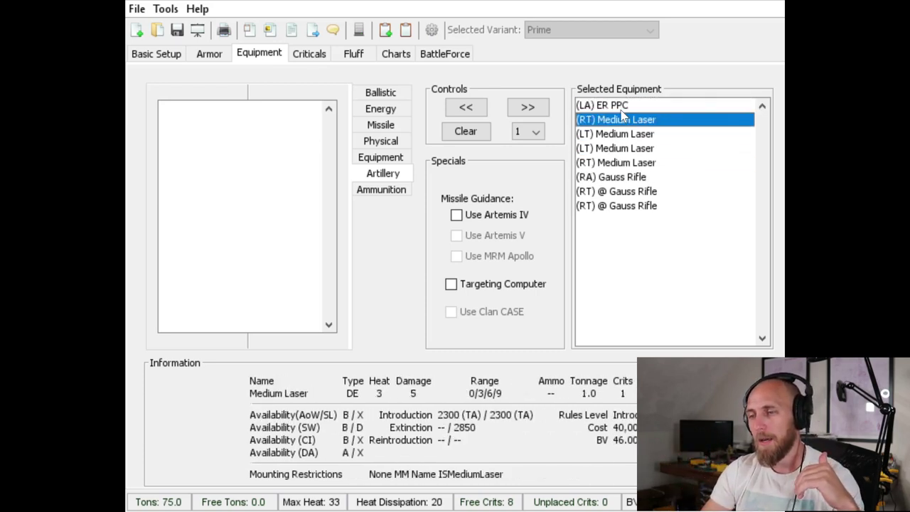
key("Up")
key("Down")
key("Down")
key("Down")
key("Down")
key("Down")
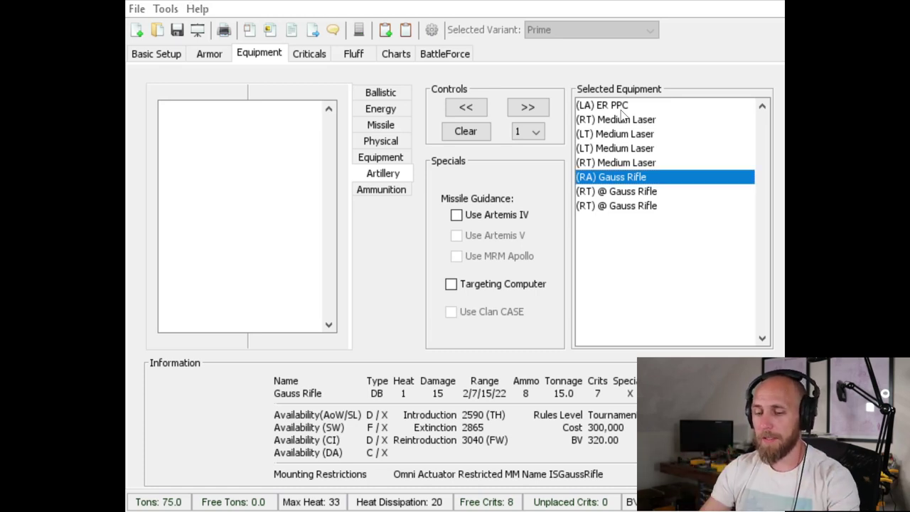
Switch to Photoshop, commit the open armament text and set the number in the card's lower-right corner to 4
key("alt+Tab")
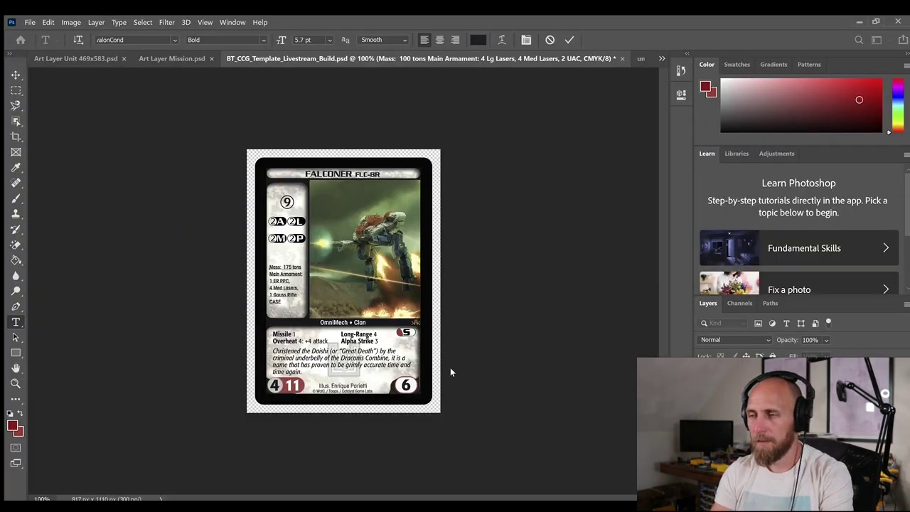
type("4")
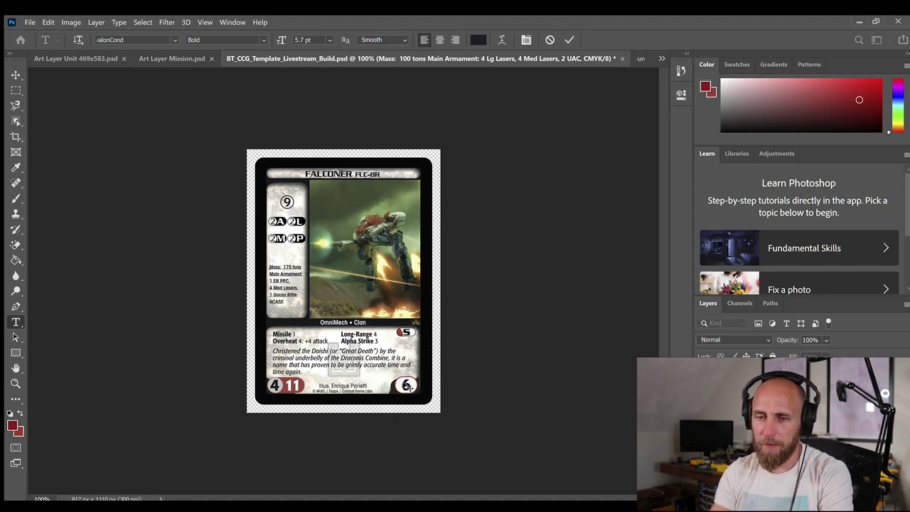
key("ctrl+Return")
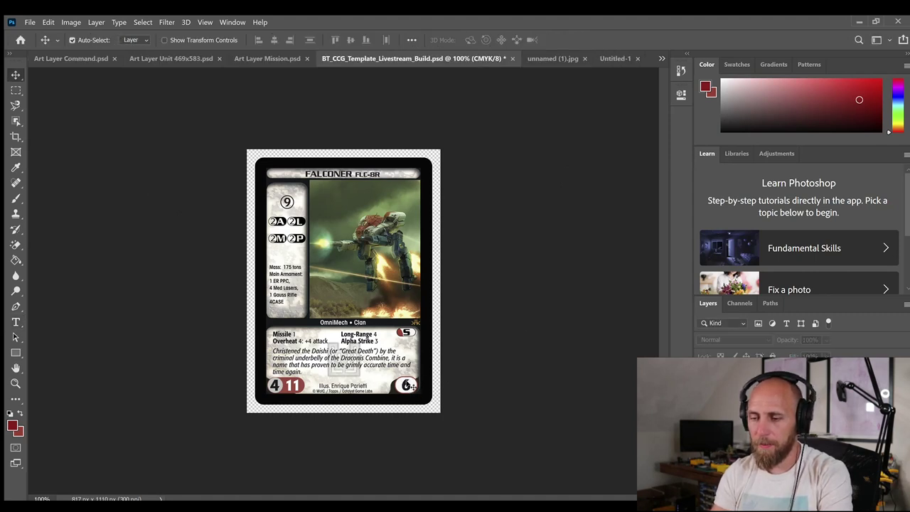
left_click(407, 386, "ctrl")
key("t")
double_click(407, 386)
type("4")
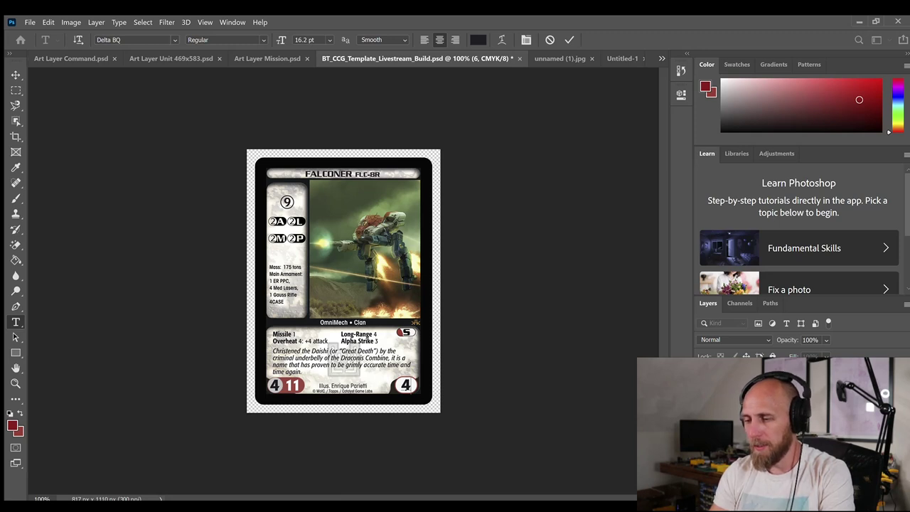
key("ctrl+Return")
key("v")
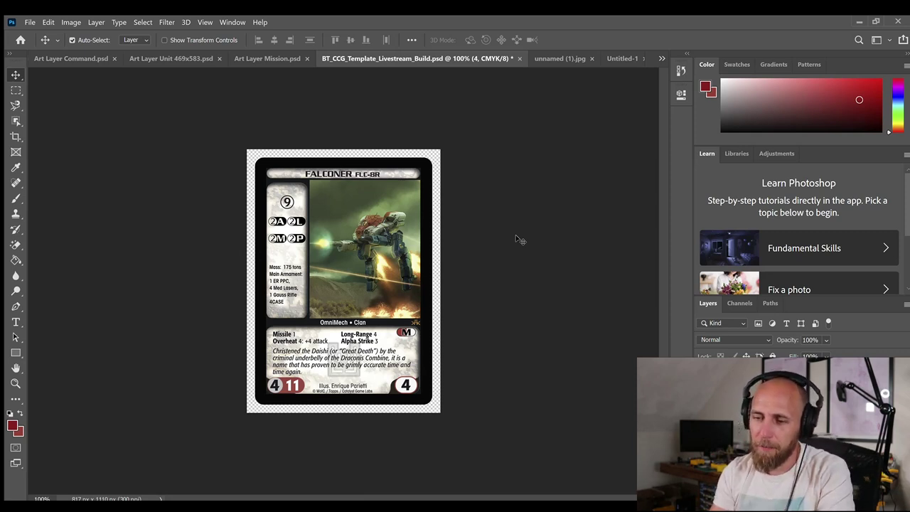
Replace the illustrator's name in the credit line at the card's bottom centre with the new artist's full name
double_click(341, 386)
type("Illus. Enrique")
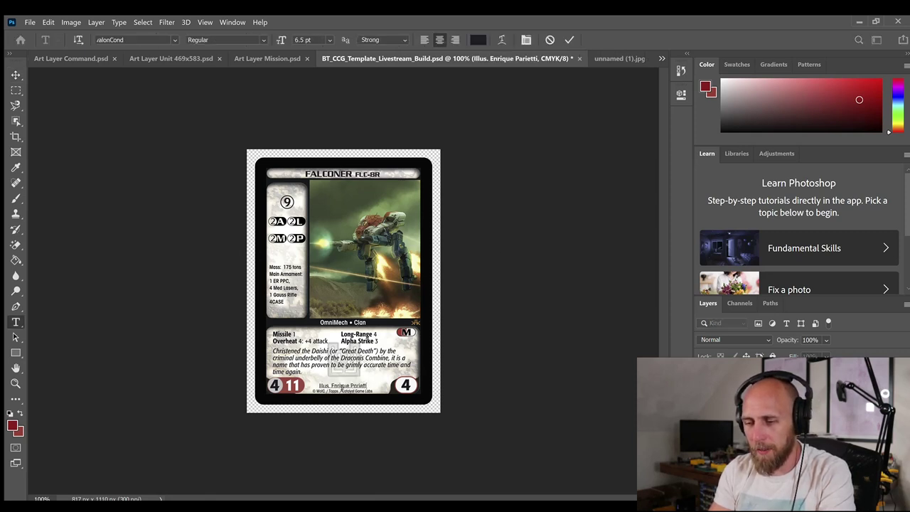
key("BackSpace")
key("BackSpace")
key("BackSpace")
key("BackSpace")
key("BackSpace")
key("BackSpace")
key("BackSpace")
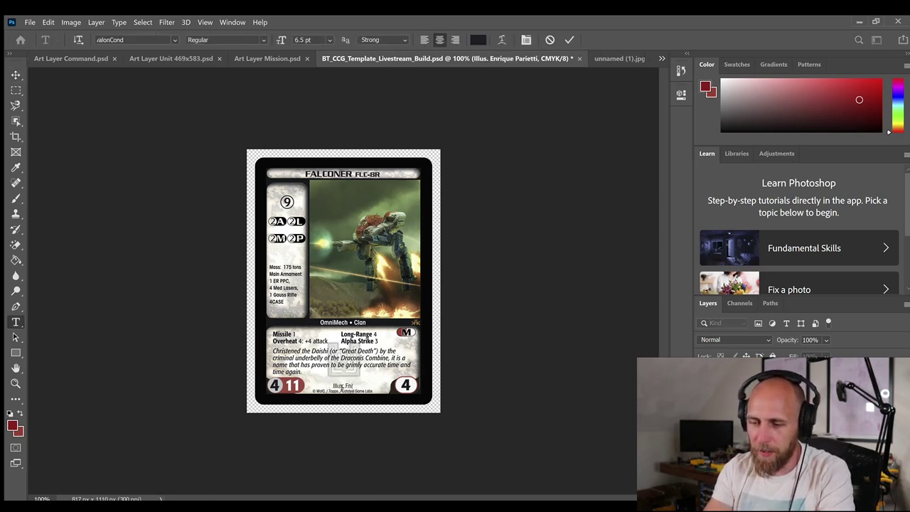
type("Anthon")
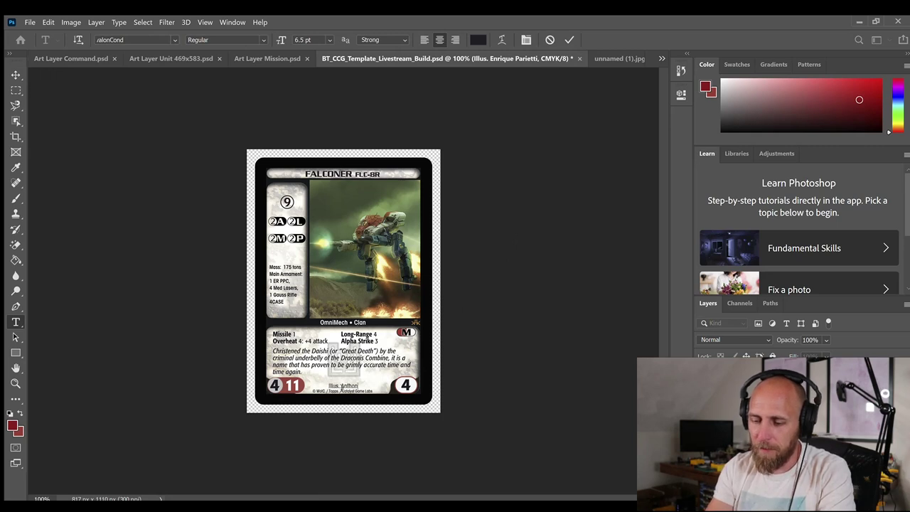
type("y Scroggins")
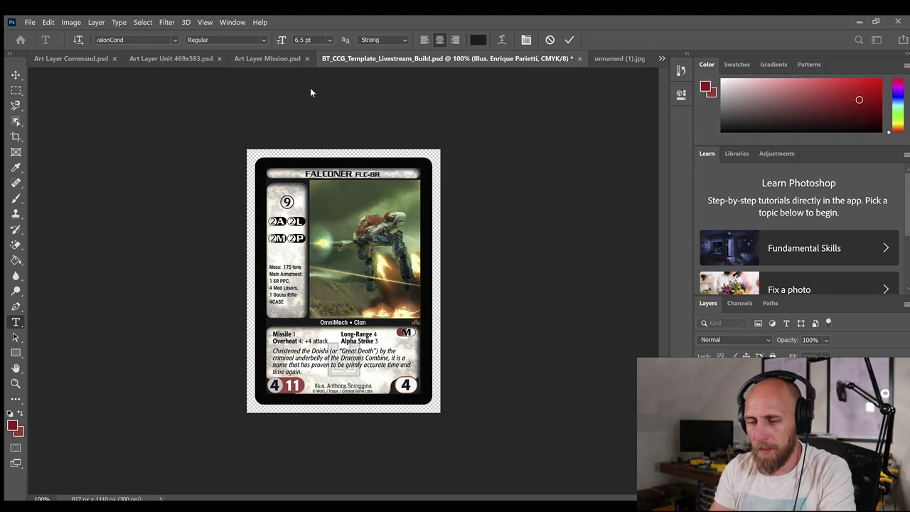
key("ctrl+Return")
key("v")
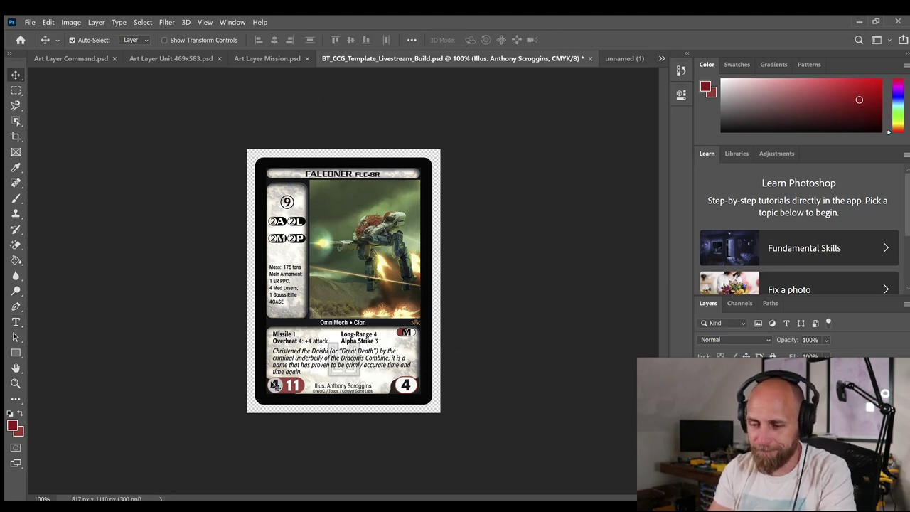
Set the two numbers in the card's lower-left corner to 2 and 7
double_click(274, 385)
type("2")
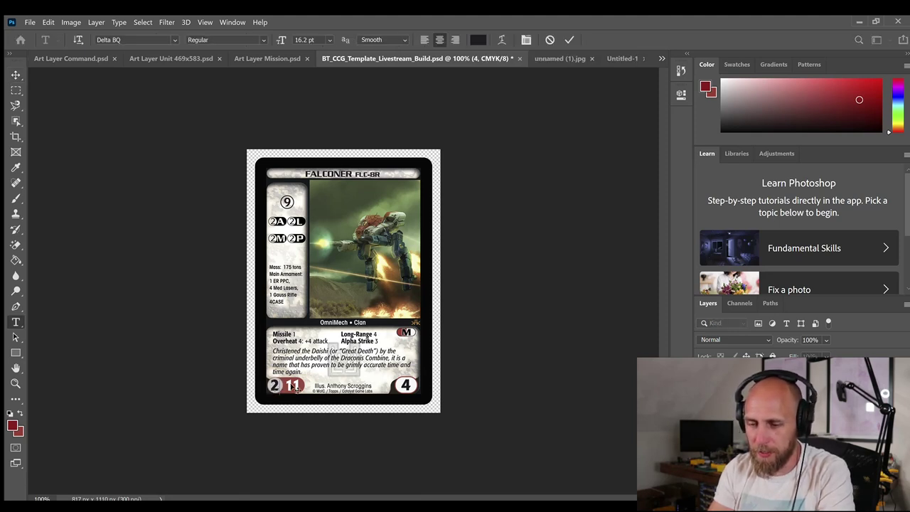
key("ctrl+Return")
Change the type line below the artwork to "BattleMech • Inner Sphere"
left_click(357, 322)
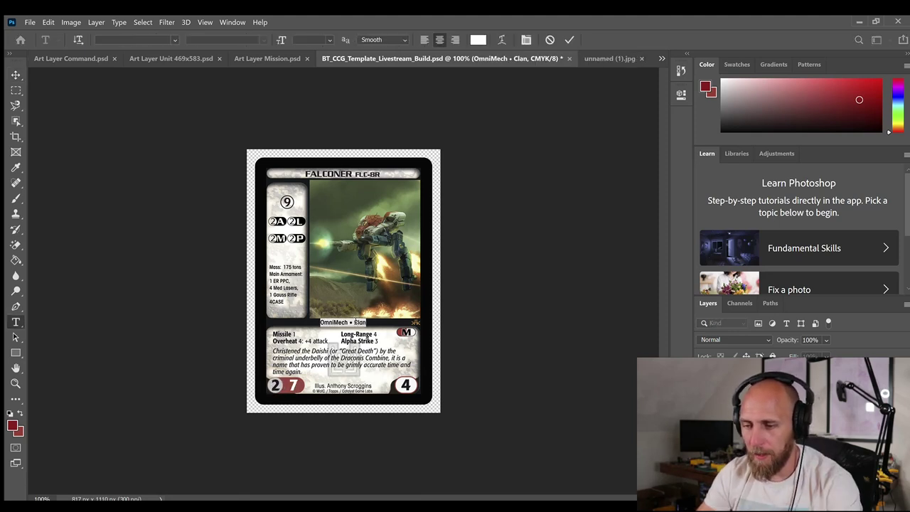
left_click(356, 322)
key("BackSpace")
key("BackSpace")
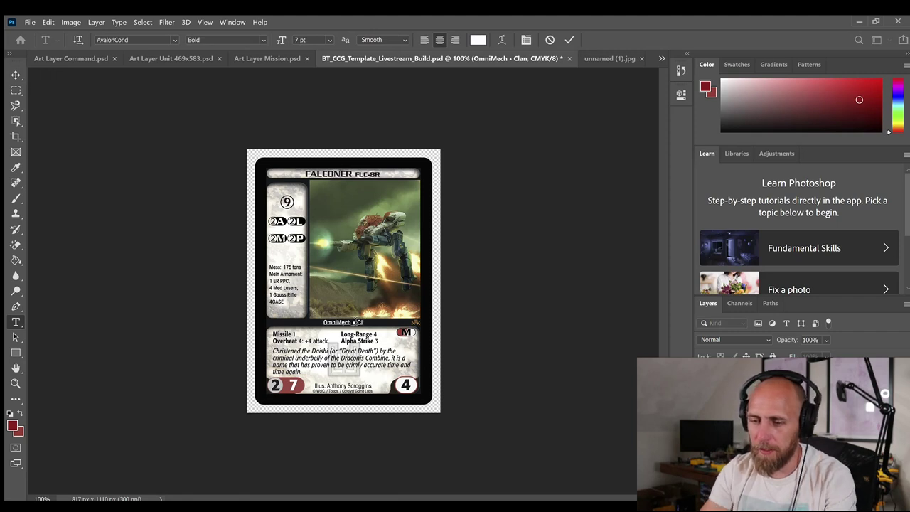
key("BackSpace")
key("BackSpace")
type("Inner Sphere")
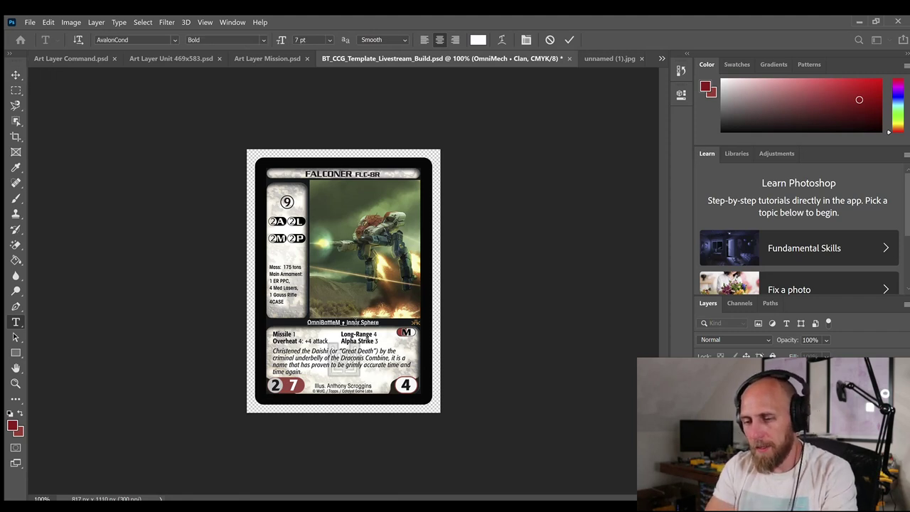
type("ech")
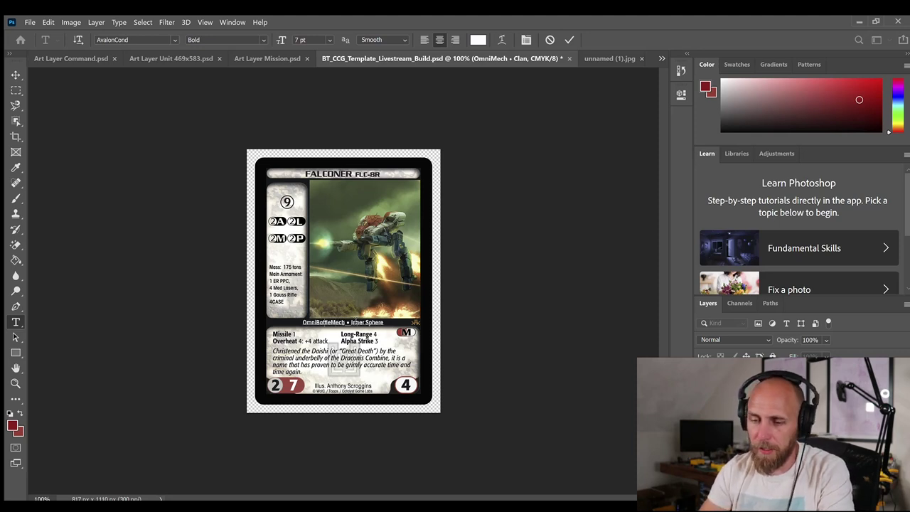
key("BackSpace")
key("BackSpace")
key("BackSpace")
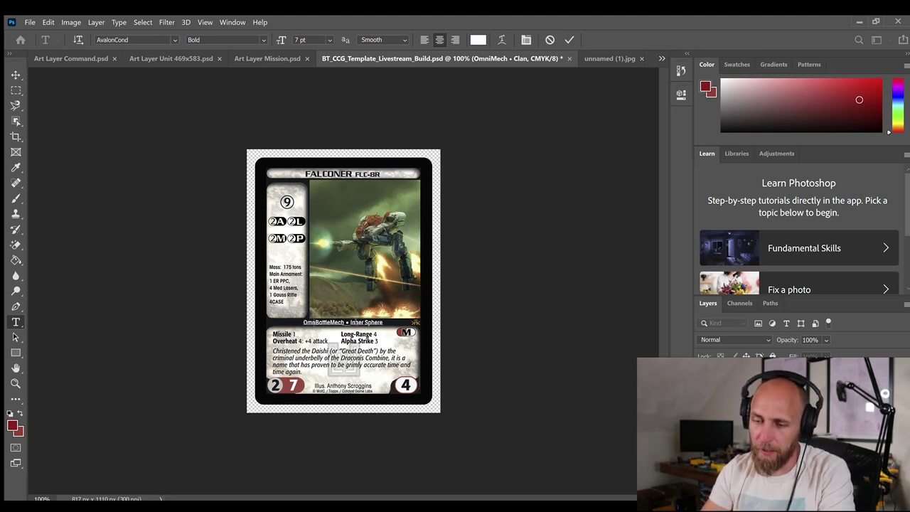
key("BackSpace")
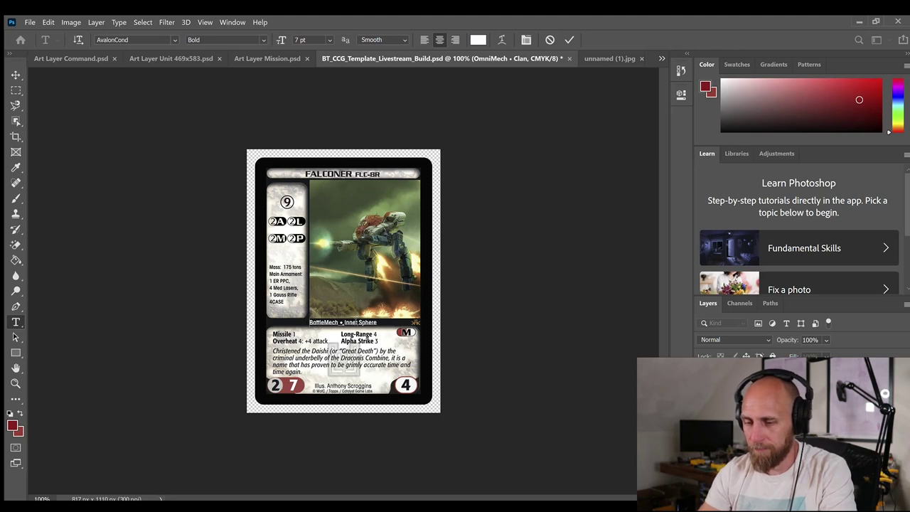
Copy the bullet separator in the type line and paste extra copies after "Inner Sphere" for more affiliations
left_click(341, 322)
left_click_drag(347, 325, 333, 325)
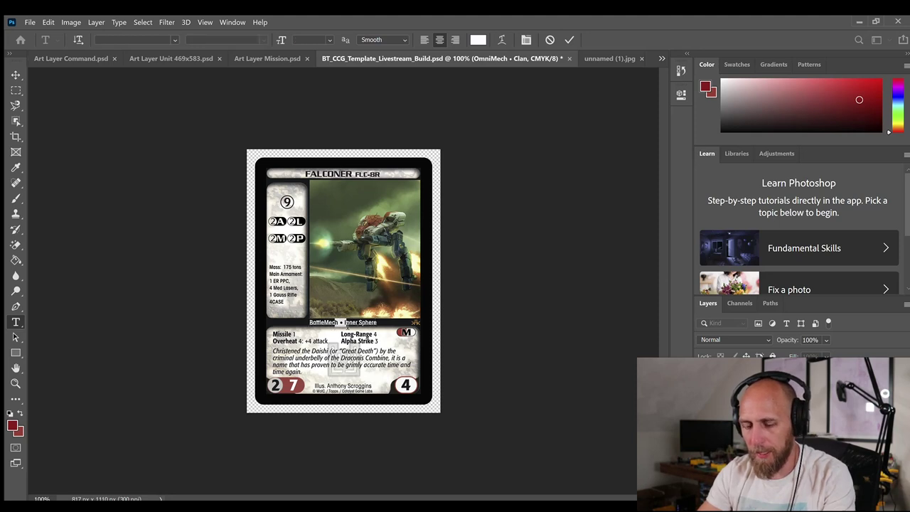
left_click(376, 323)
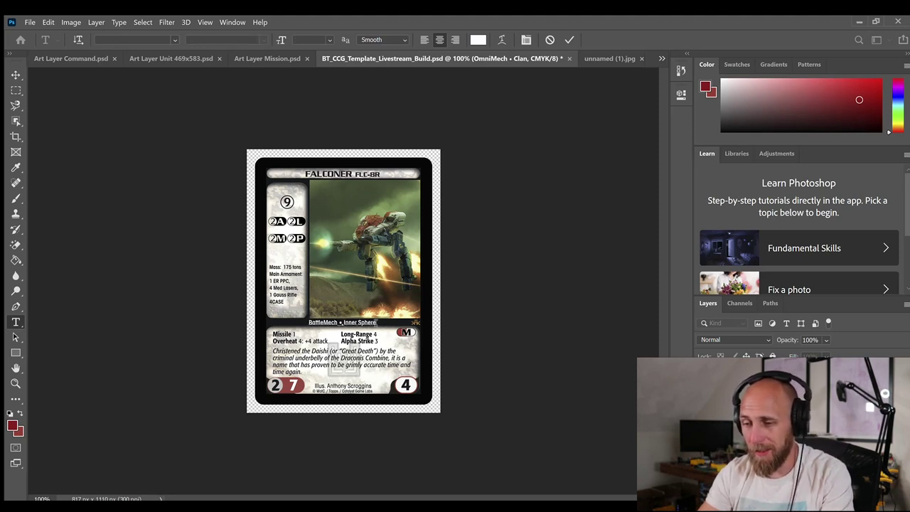
key("ctrl+v")
key("ctrl+v")
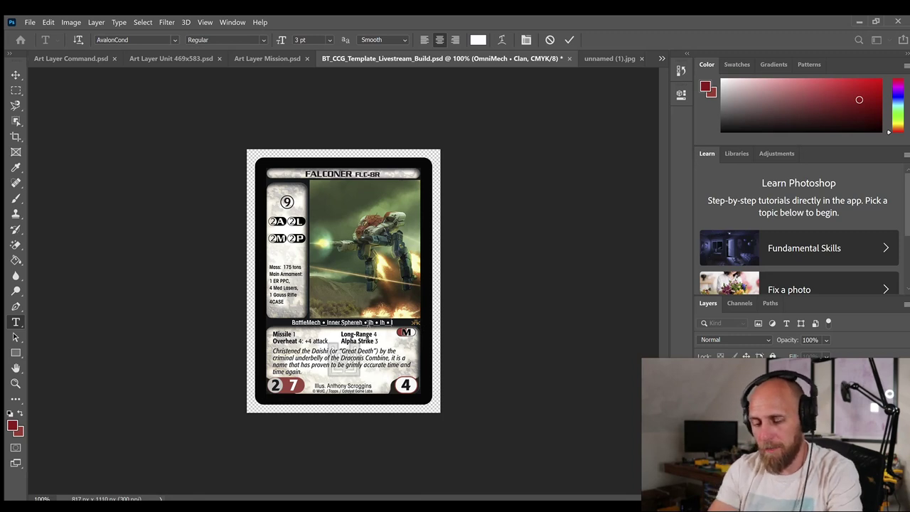
Add the factions Davion and Steiner between the pasted bullets in the type line, removing the stray letters around them
left_click(369, 323)
type("Davion")
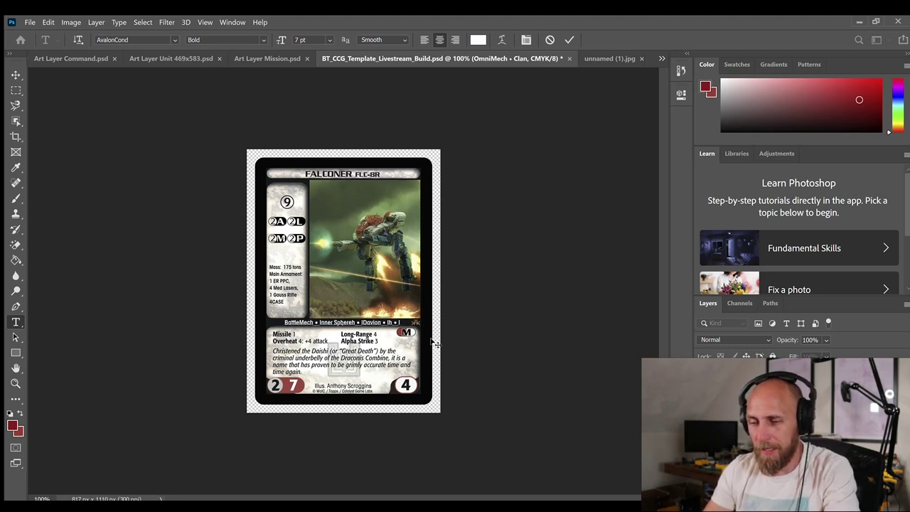
key("ctrl+Left")
key("BackSpace")
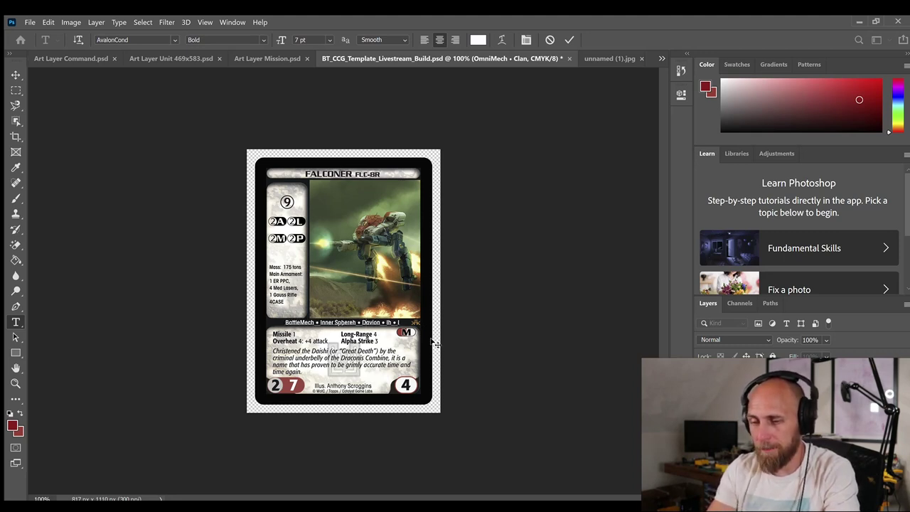
type("Steiner")
key("ctrl+Left")
key("BackSpace")
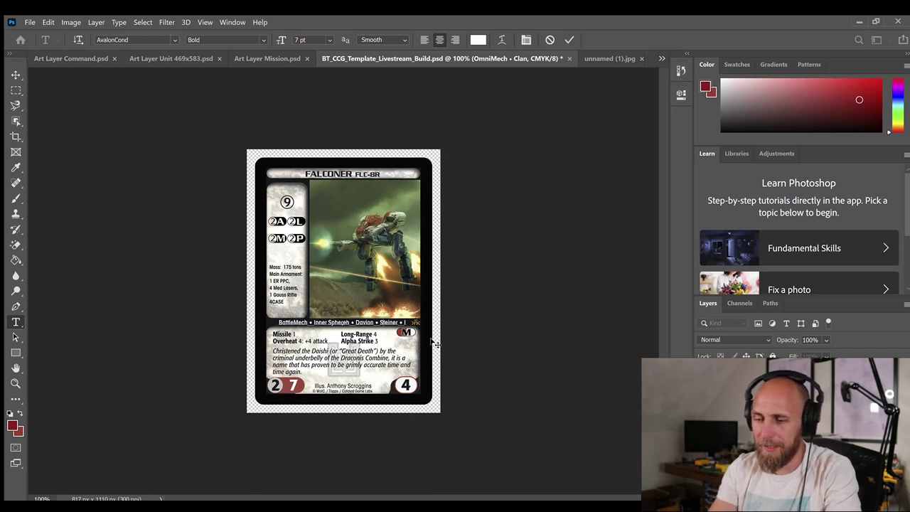
Add Comstar at the end of the type line, delete the stray letter before it and finish the text edit
key("End")
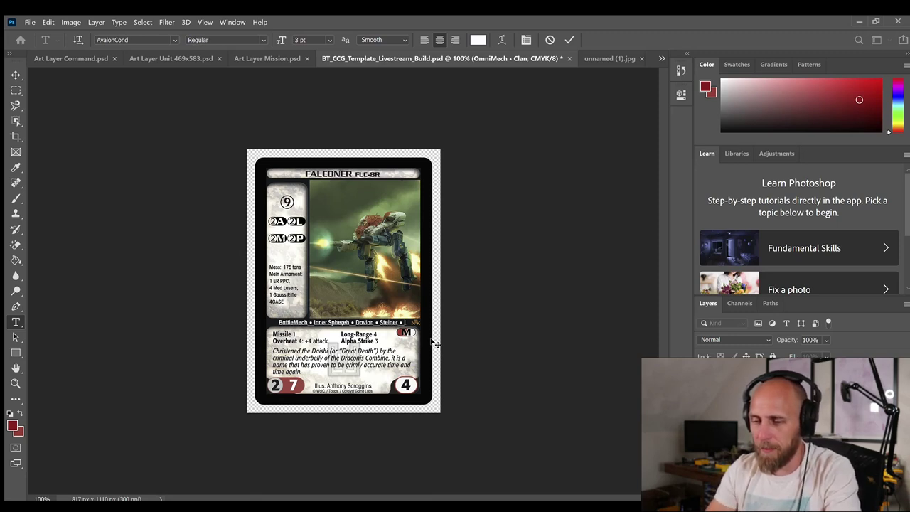
type("Comstar")
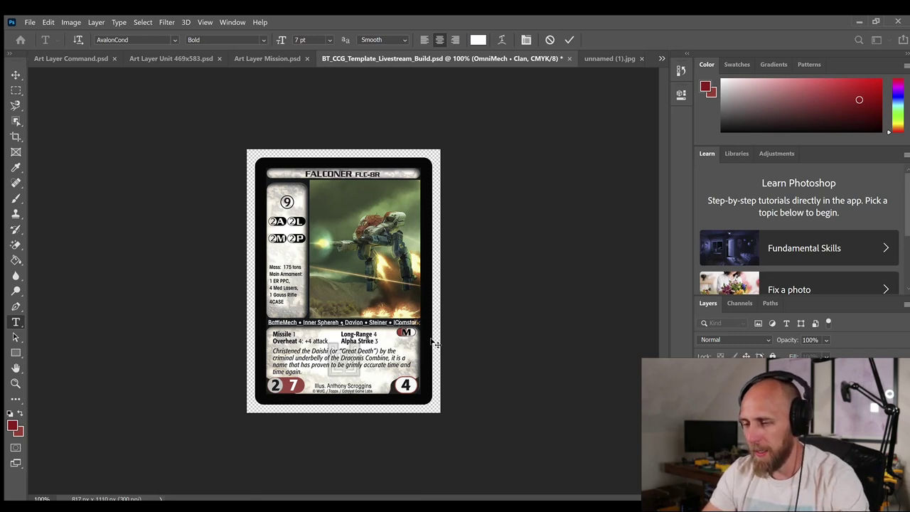
key("Delete")
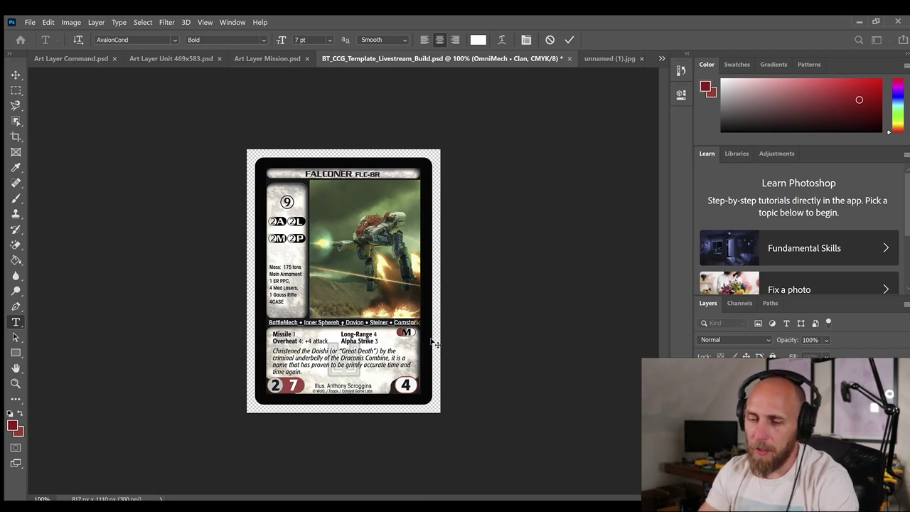
key("Escape")
key("v")
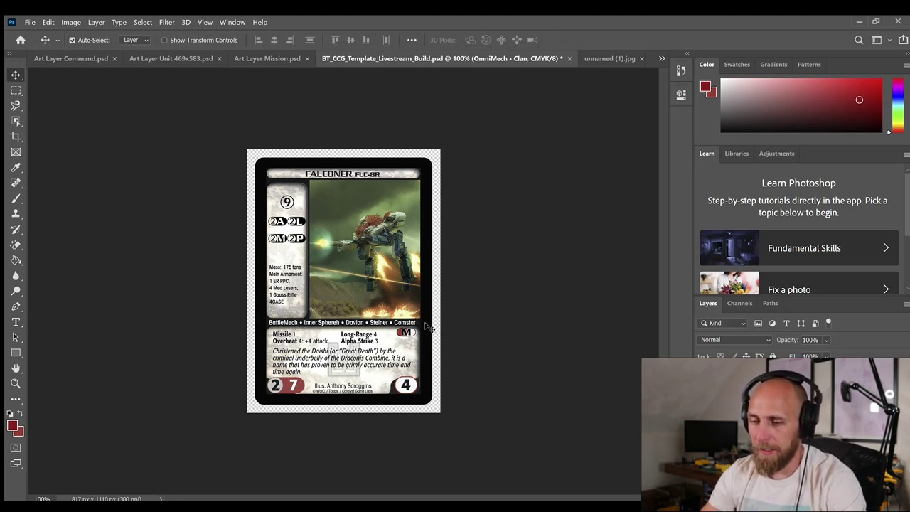
Remove the stray "h" after "Inner Sphere" in the type line and finish the text edit
key("t")
left_click(335, 324)
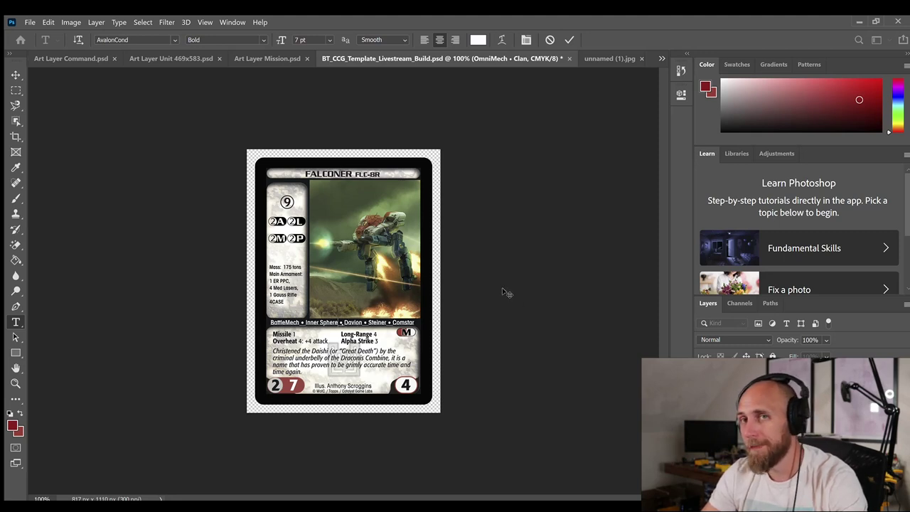
key("Escape")
key("v")
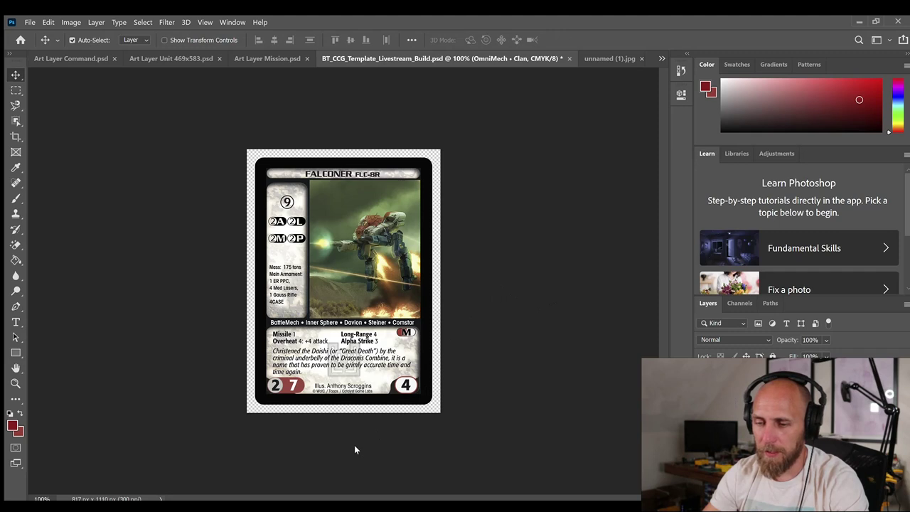
Correct the mass to 75 tons and the last armament line to "CASE" in the card's side text
double_click(285, 271)
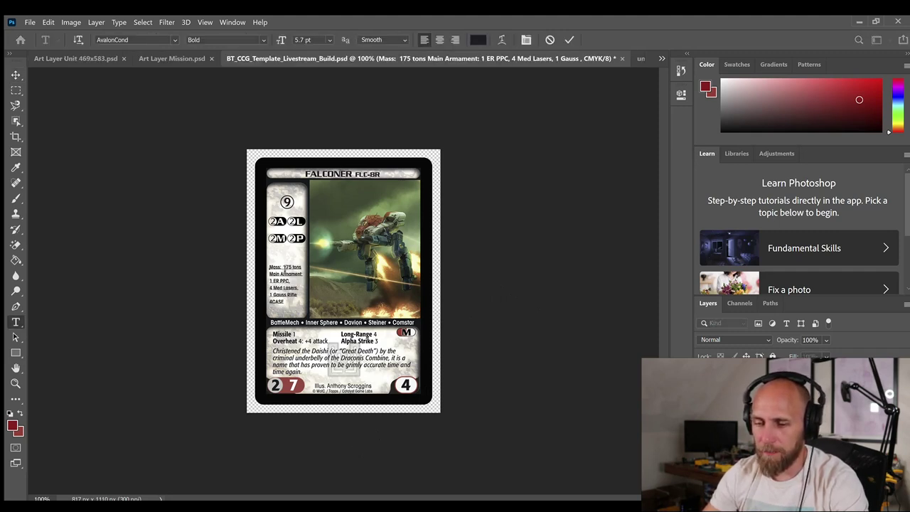
key("BackSpace")
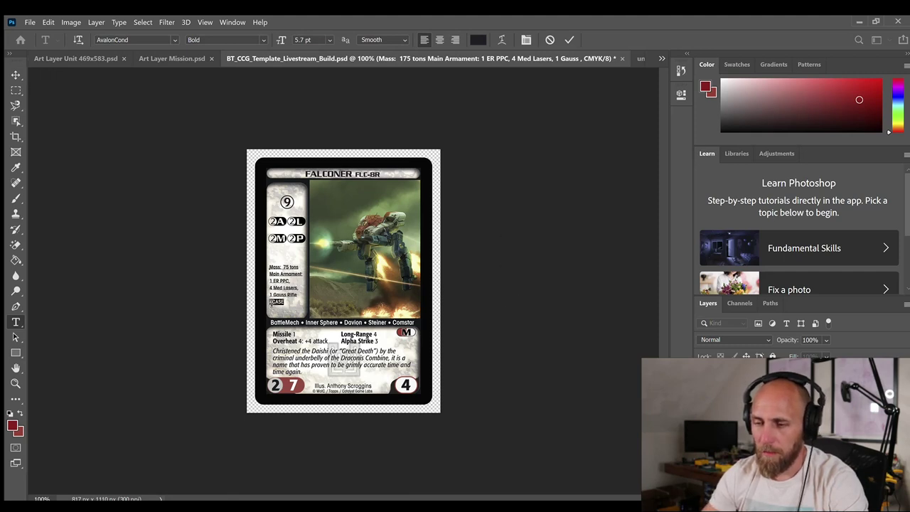
key("BackSpace")
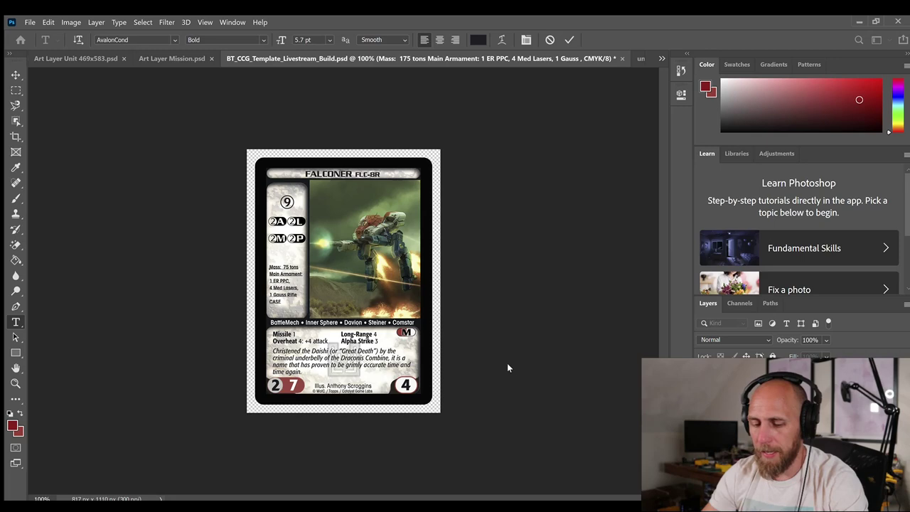
key("ctrl+Return")
Switch to the mech design program and step through the Falconer's selected weapons, examining their heat, damage and range
key("alt+Tab")
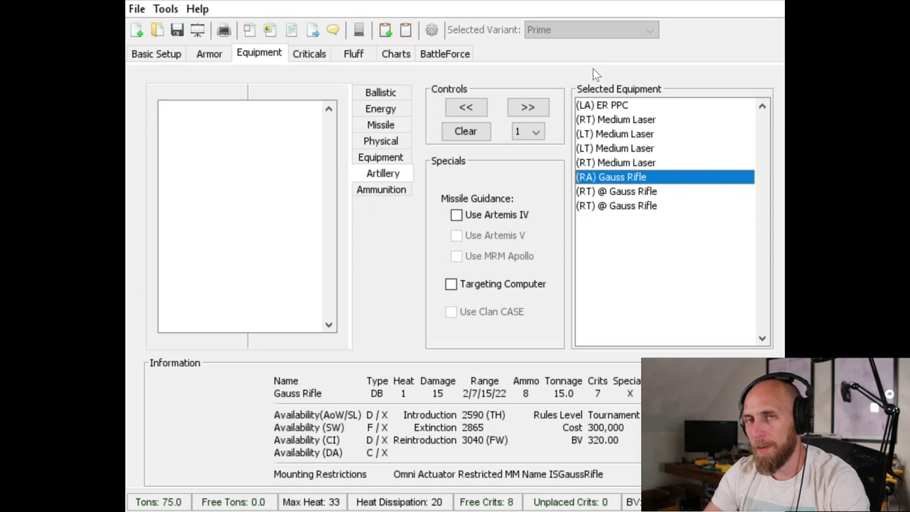
left_click(606, 107)
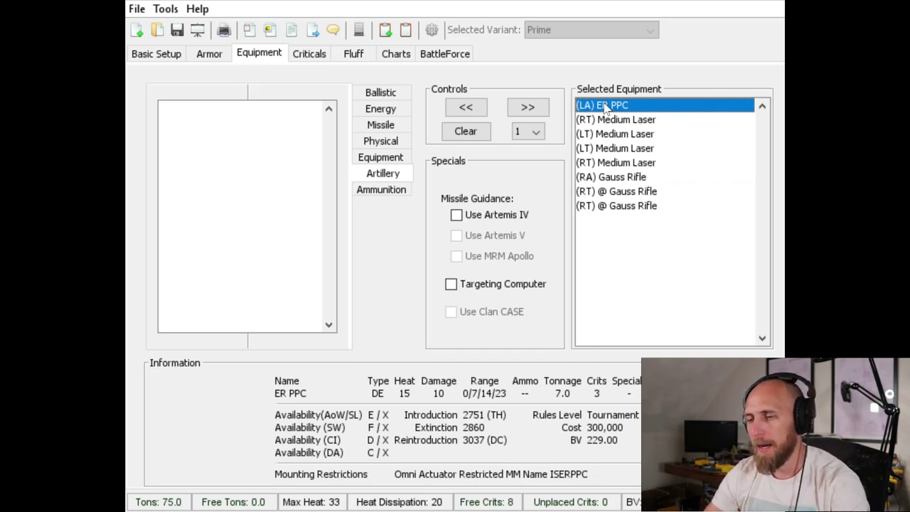
key("Down")
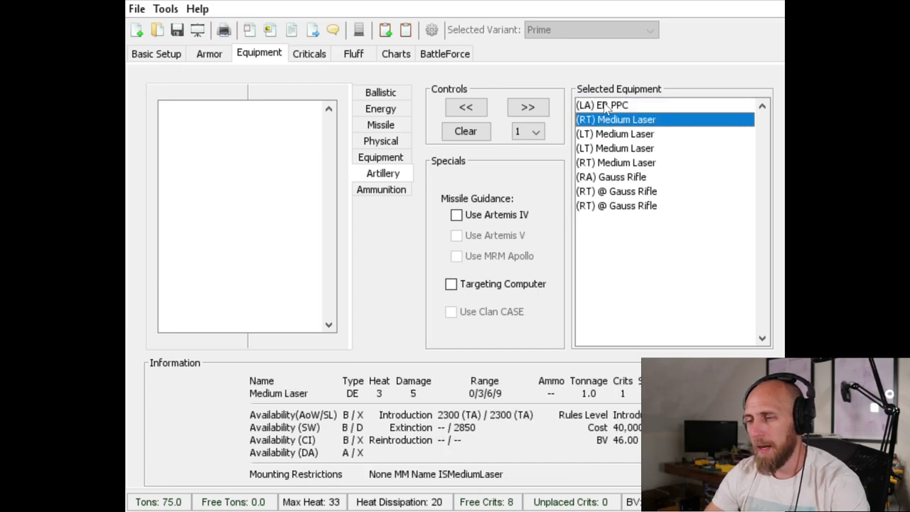
left_click(605, 106)
key("Down")
key("Down")
key("Down")
key("Down")
key("Down")
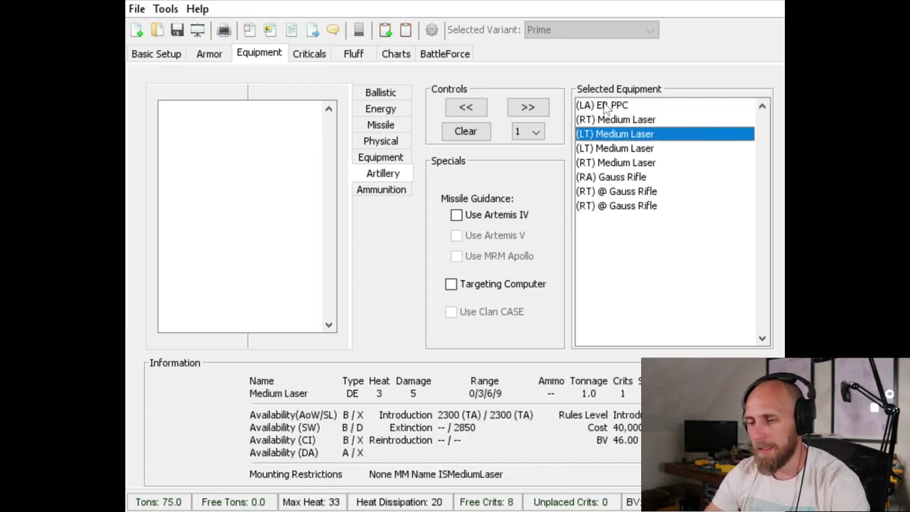
Step back up to the ER PPC and compare its heat and damage with those of the four medium lasers
key("Up")
key("Up")
key("Up")
key("Up")
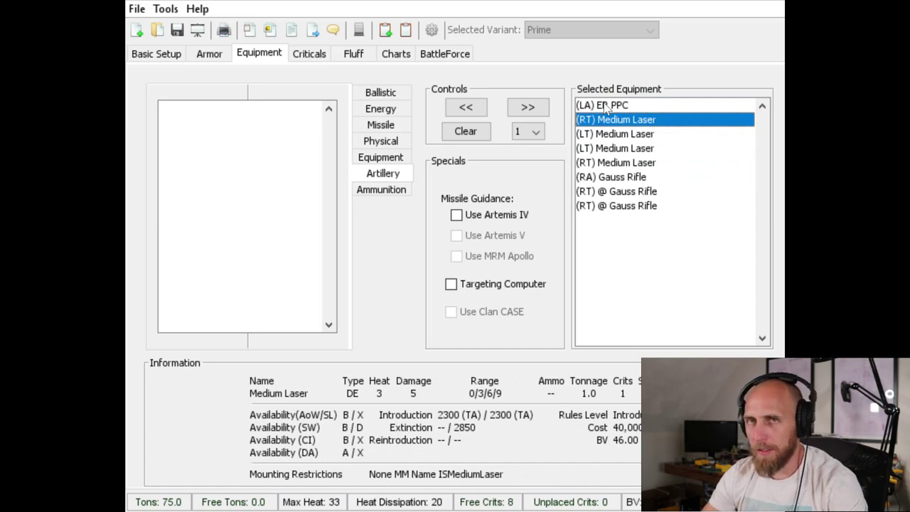
key("Up")
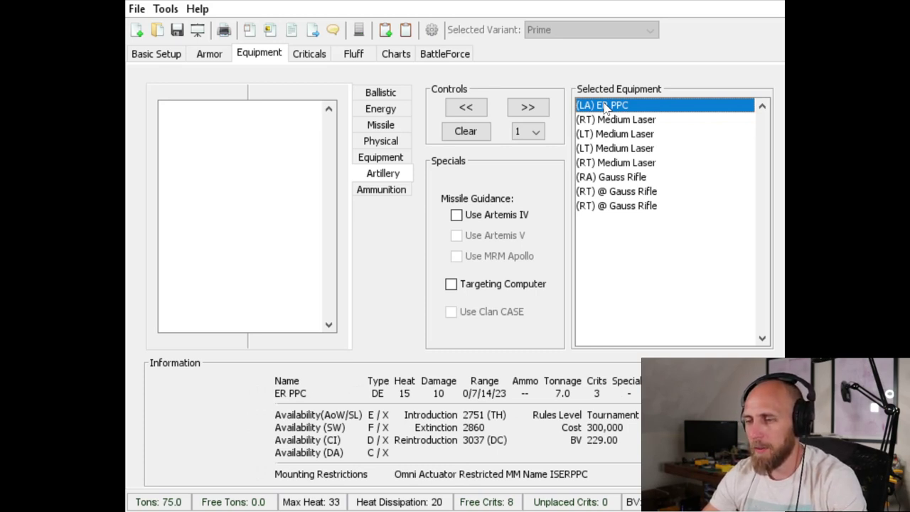
key("Down")
key("Down")
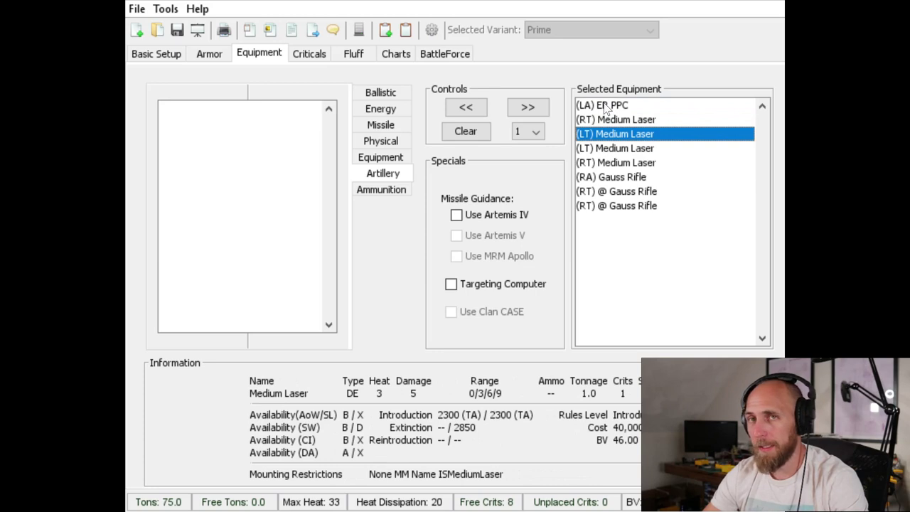
key("Down")
key("Down")
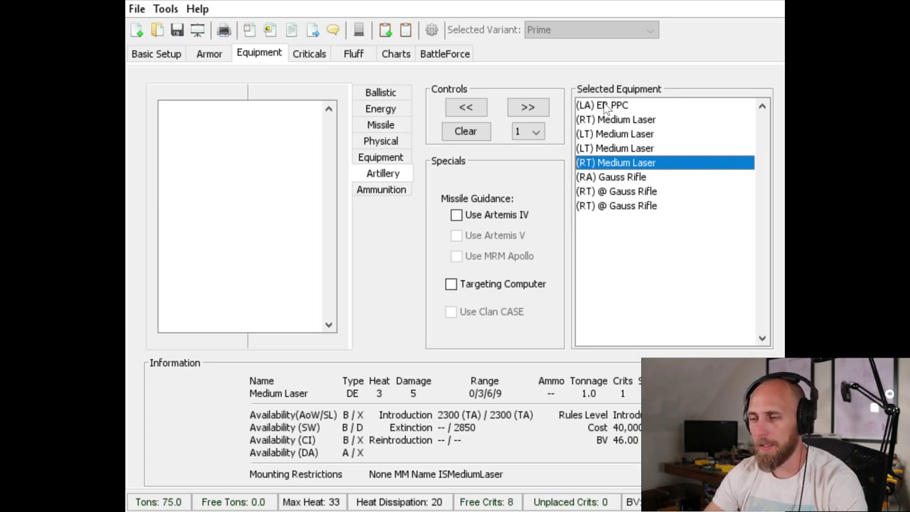
Step back up and down through the four medium lasers in the selected equipment to examine their heat and damage
key("Up")
key("Up")
key("Up")
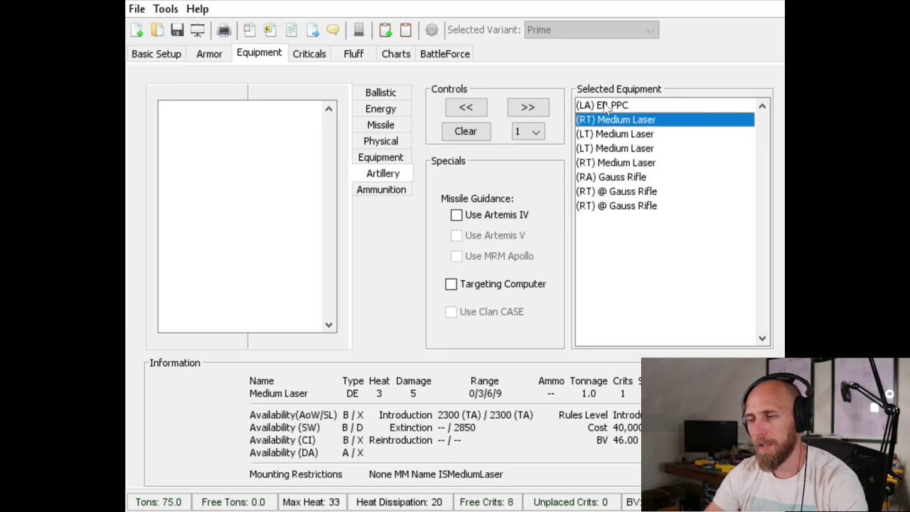
key("Down")
key("Down")
key("Down")
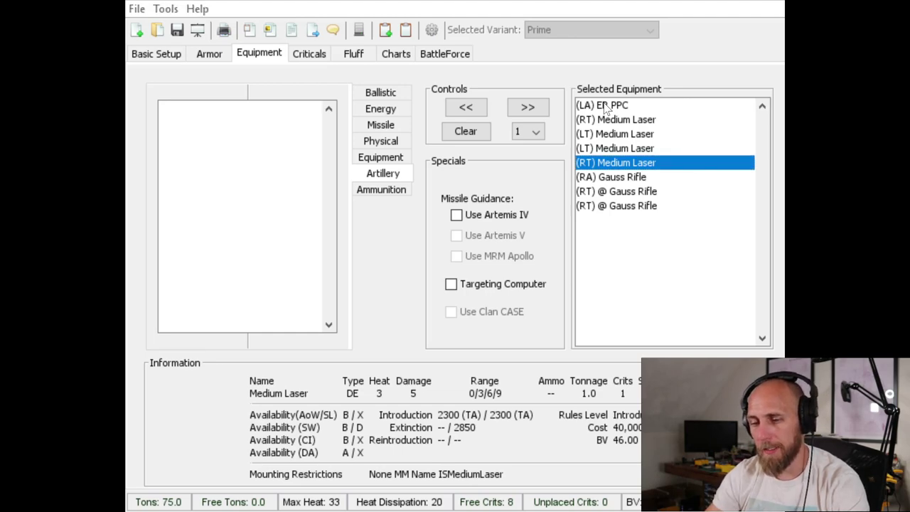
Switch to Photoshop and change the card's overheat ability to "Overheat 2: +2 attack"
key("alt+Tab")
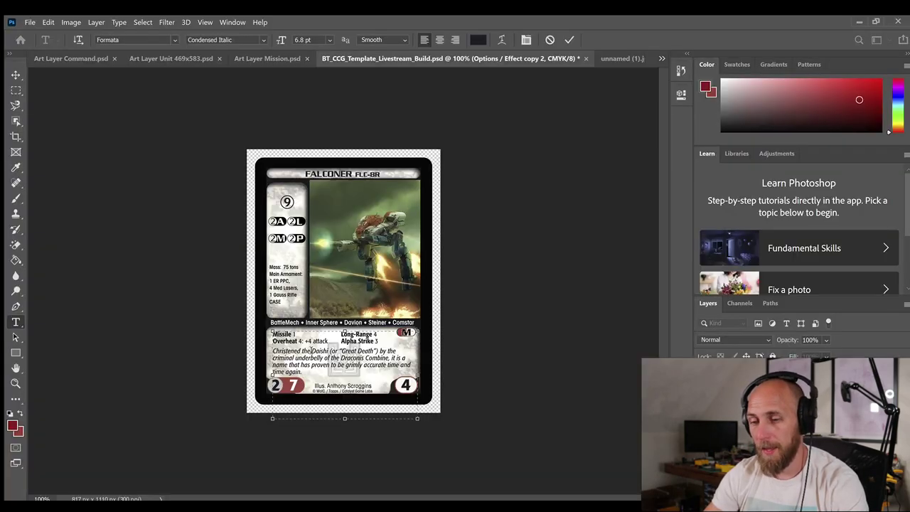
left_click(311, 342)
key("BackSpace")
type("2")
key("Left")
key("Left")
key("Left")
key("Left")
key("BackSpace")
type("2")
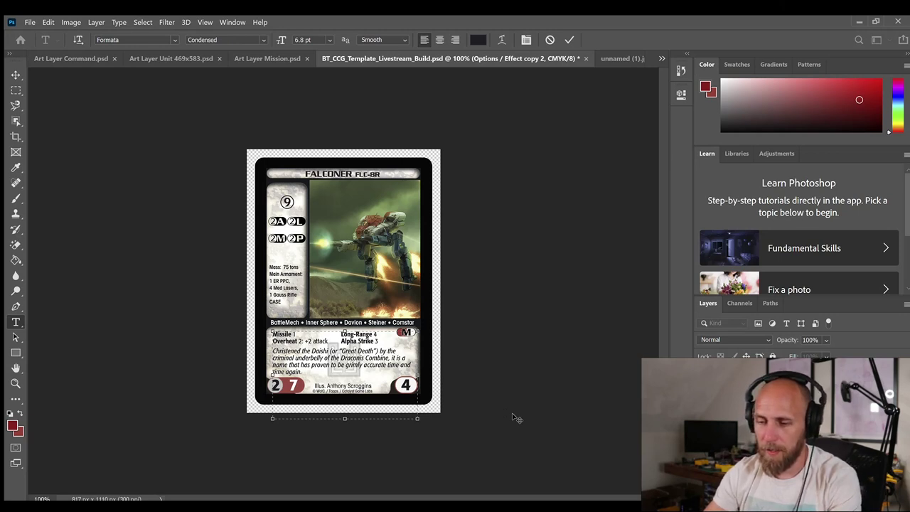
Delete the "Missile" ability from the first line of the card's rules text
key("Up")
key("BackSpace")
key("BackSpace")
key("BackSpace")
key("BackSpace")
key("BackSpace")
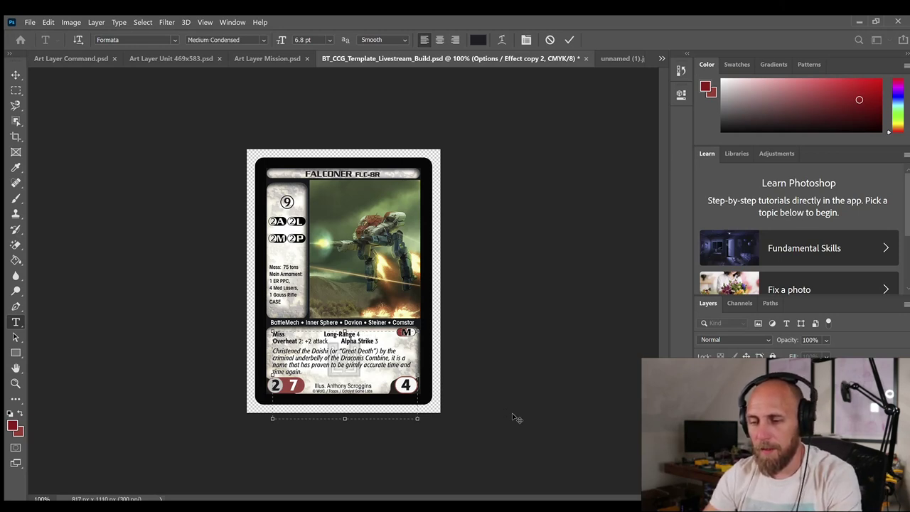
key("BackSpace")
key("BackSpace")
key("BackSpace")
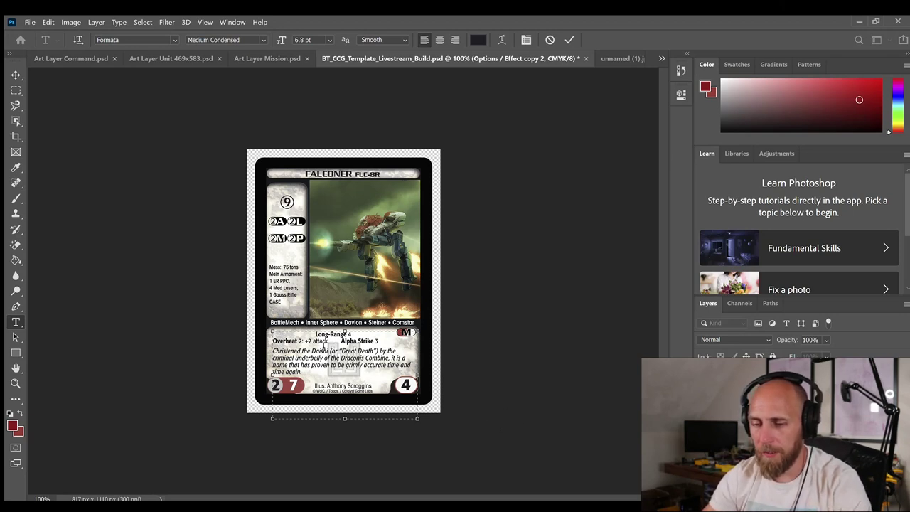
Move the Overheat entry up to the first line of the rules text, aligned beside the Long-Range entry
left_click_drag(326, 343, 269, 343)
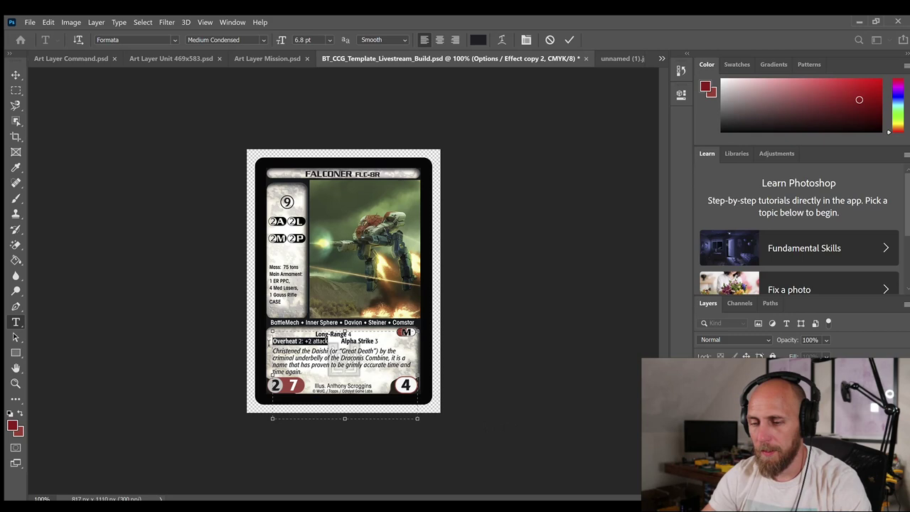
key("BackSpace")
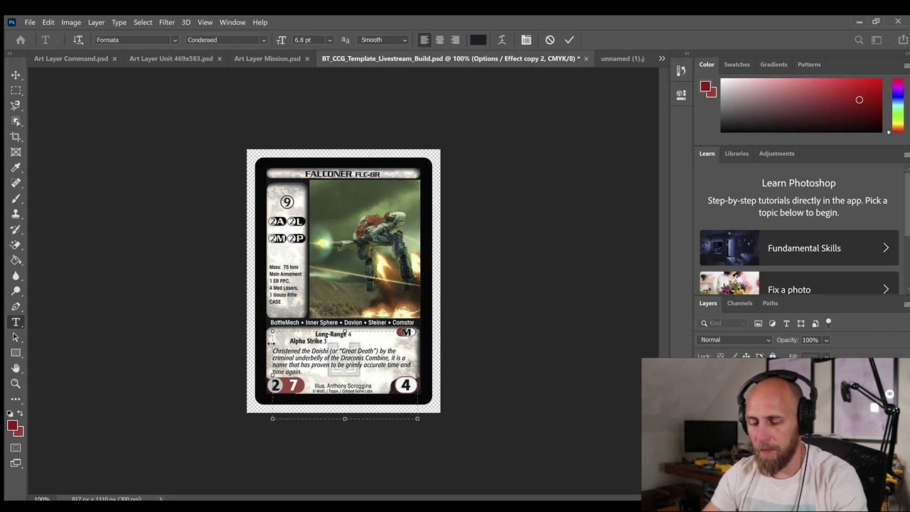
key("ctrl+z")
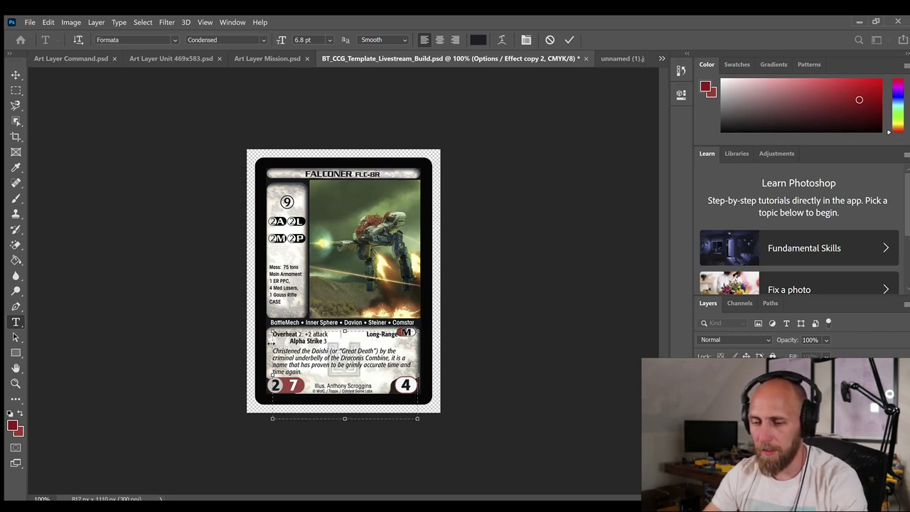
key("Delete")
key("Delete")
key("Delete")
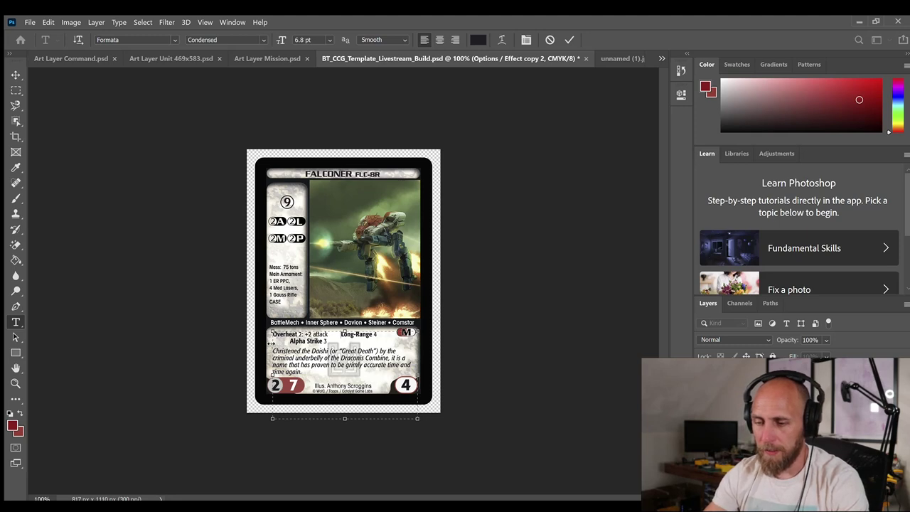
Set the Long-Range value to 2, replace the Alpha Strike entry with "Jump" and finish the text edit
key("Left")
type("2")
key("Delete")
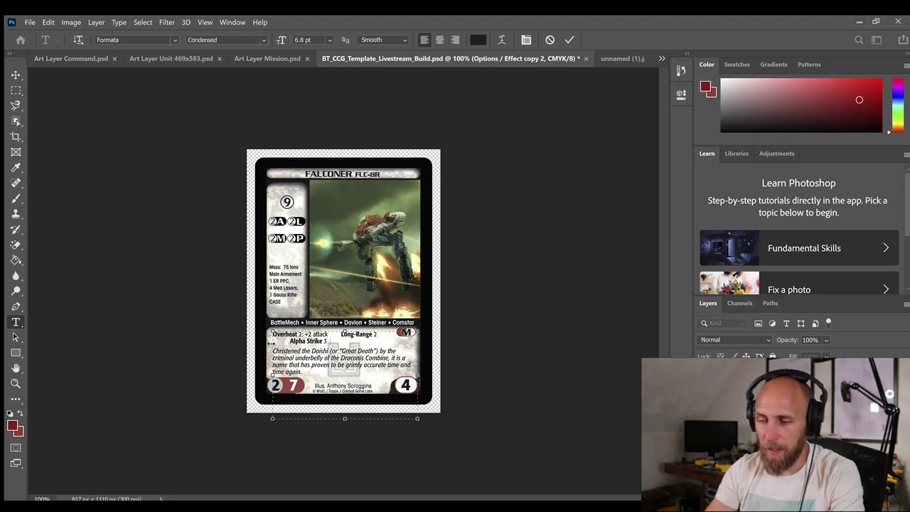
key("Escape")
key("v")
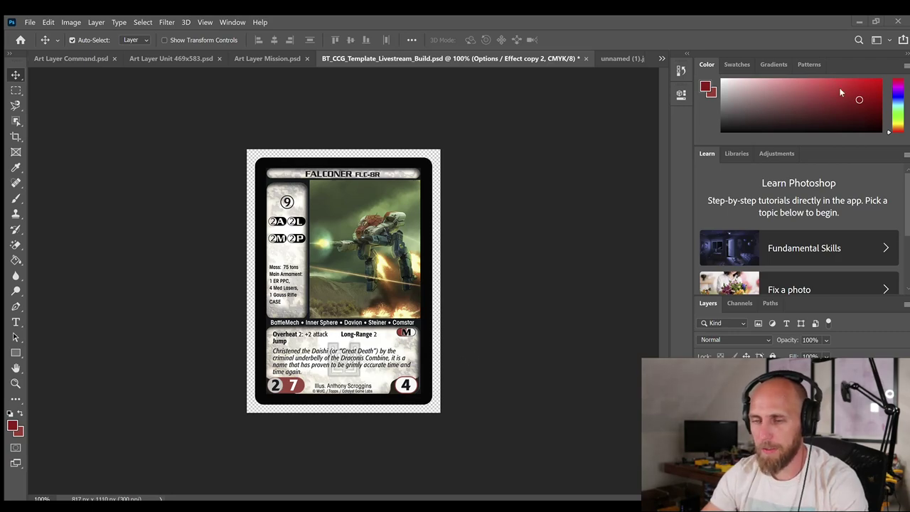
Switch to the Excel notes and enter 19-20 as the Falconer 8r's attack heat in M179
key("alt+Tab")
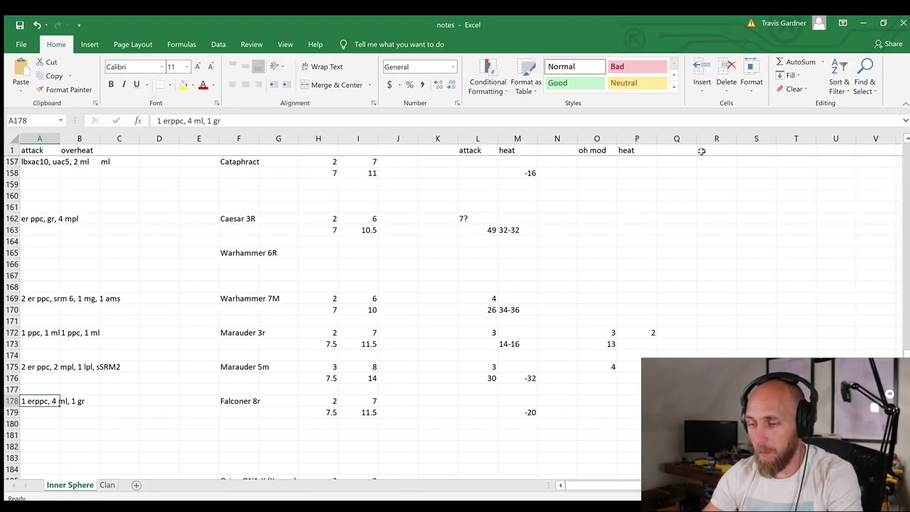
left_click(512, 396)
key("Down")
key("Left")
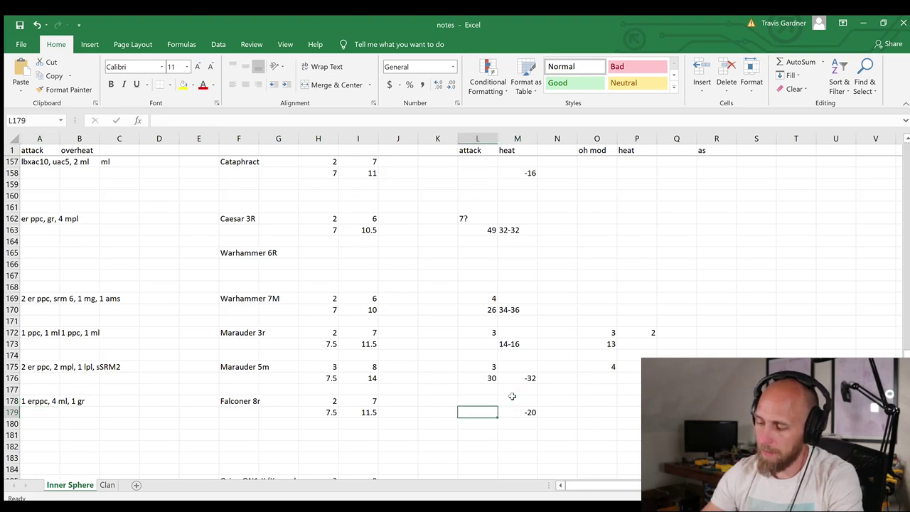
key("Right")
type("19-20")
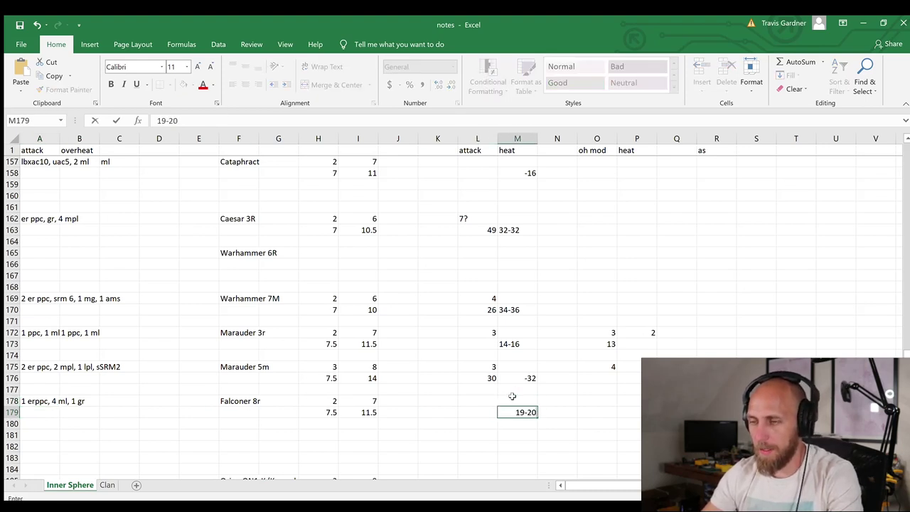
key("Return")
Enter attack 4 for the Falconer 8r in L178 and 30 beneath it in L179
key("Up")
key("Left")
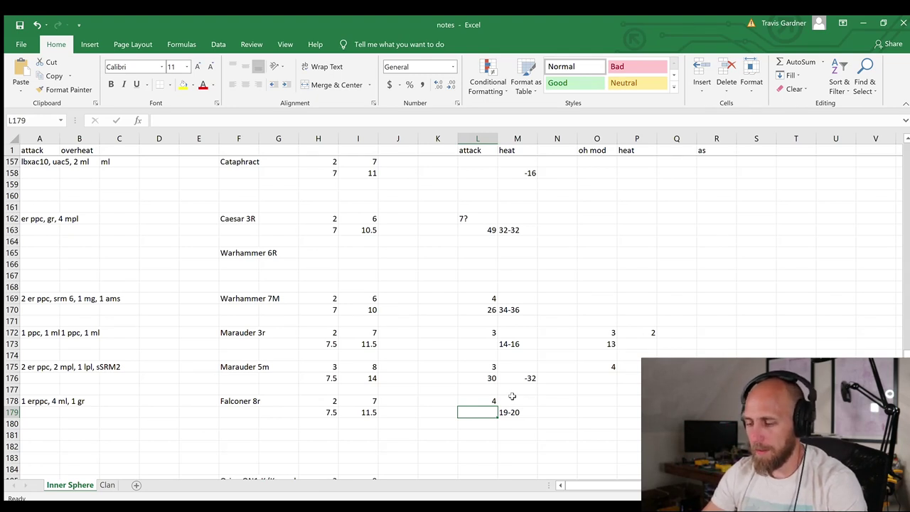
type("30")
key("Page_Down")
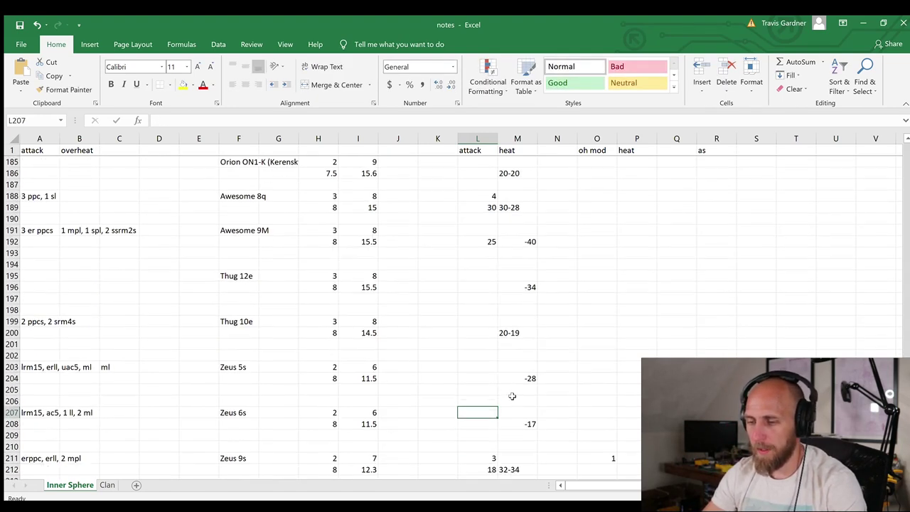
key("Up")
key("Page_Up")
key("Down")
key("Down")
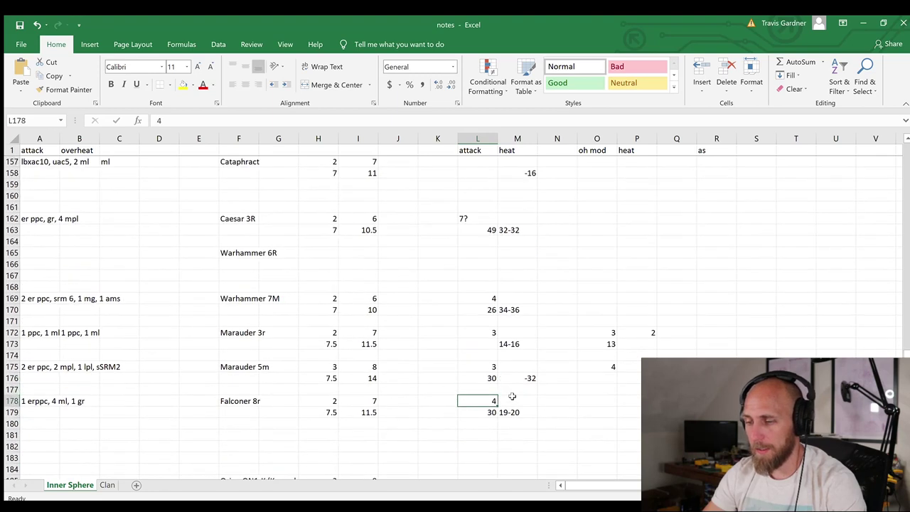
Enter 2 as the Falconer 8r's overheat modifier in O178 and 9 in the heat column at P179
key("Right")
key("Down")
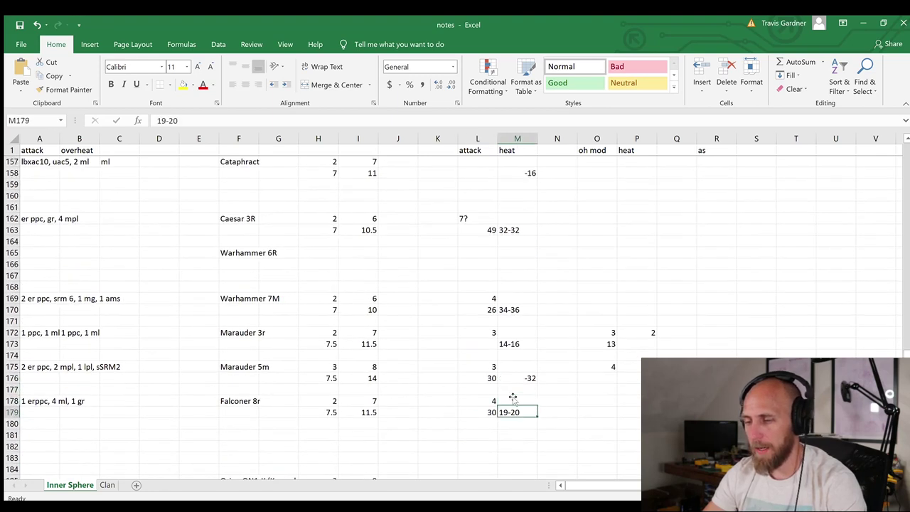
key("Left")
key("Up")
key("Down")
key("Right")
key("Right")
key("Right")
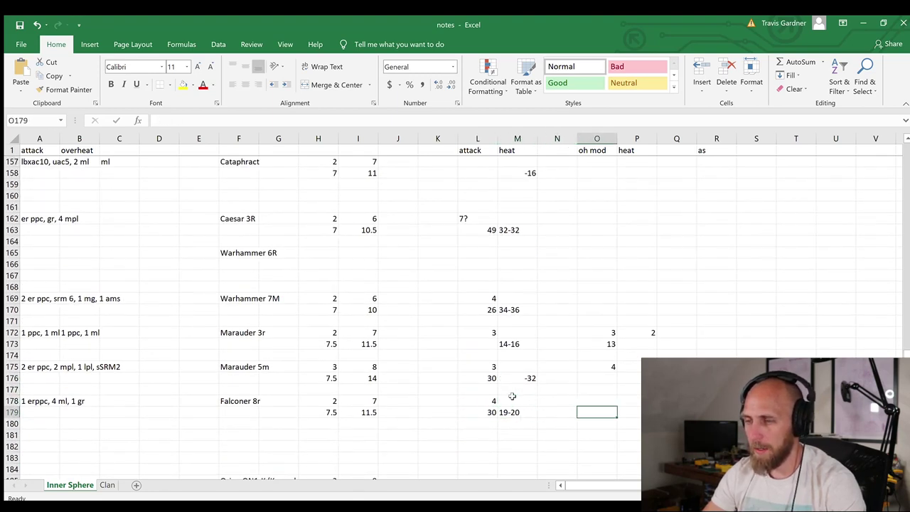
key("Up")
type("2")
key("Tab")
key("Return")
key("Right")
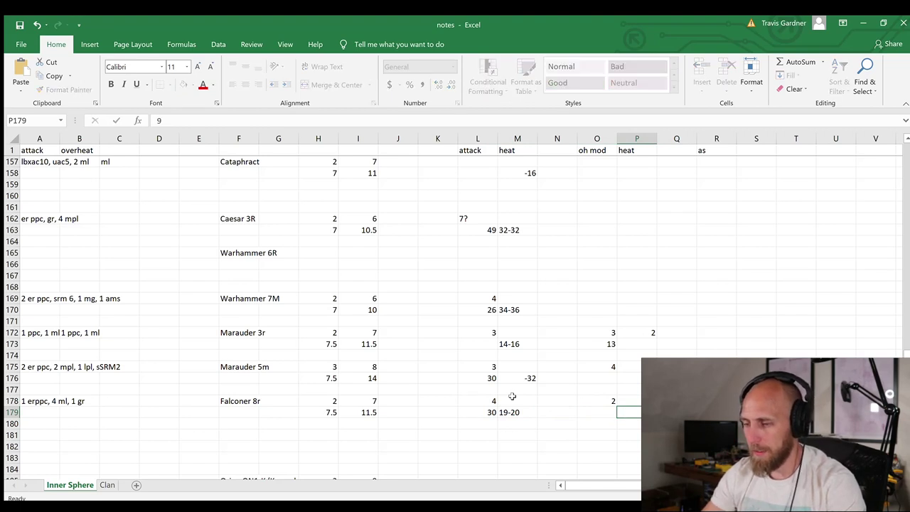
Enter "15 plus 2" beneath the Falconer 8r's overheat modifier in O179
key("Left")
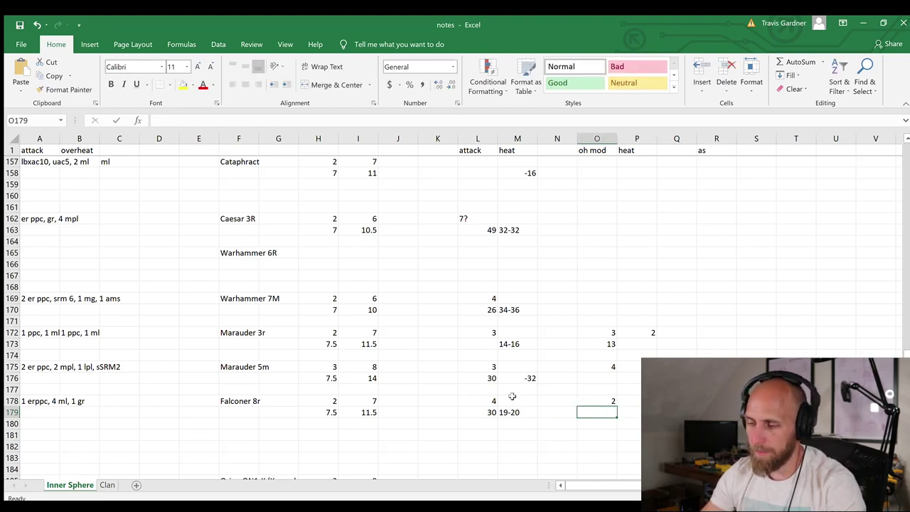
type("15")
key("Return")
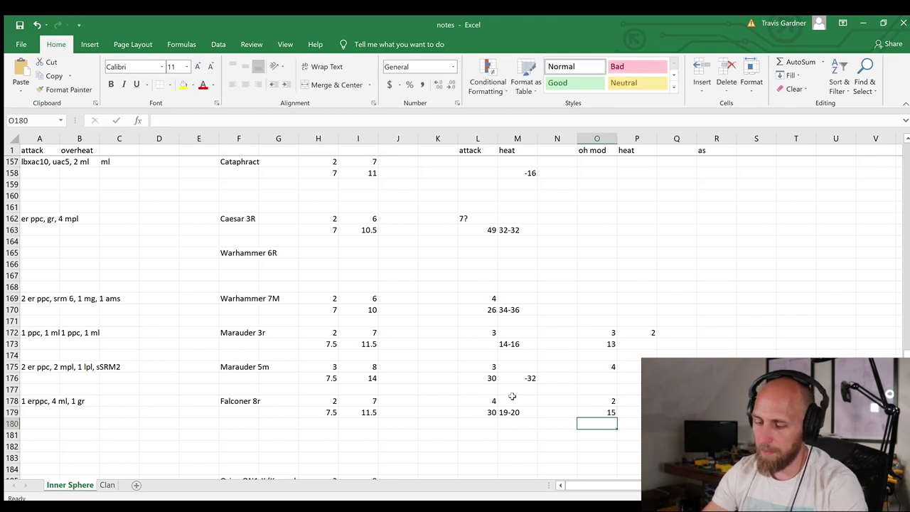
key("Up")
key("F2")
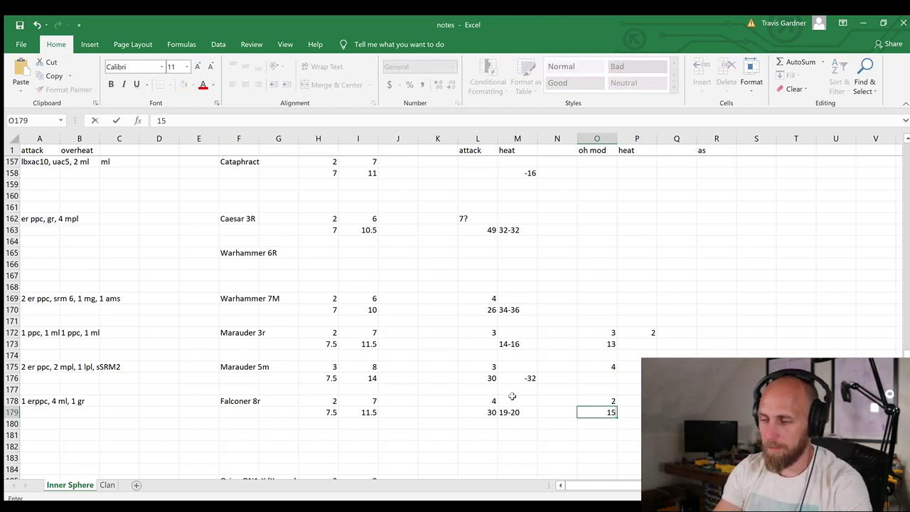
type("plus 2")
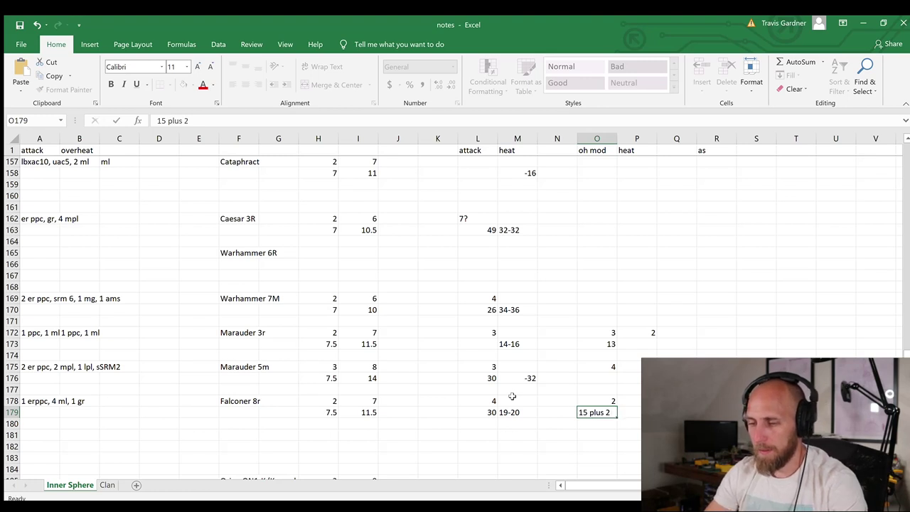
key("Return")
key("Up")
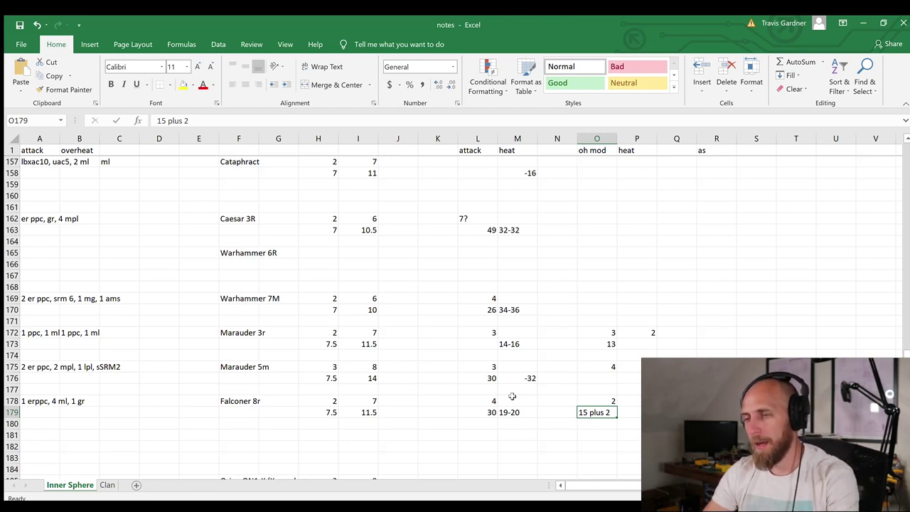
key("Up")
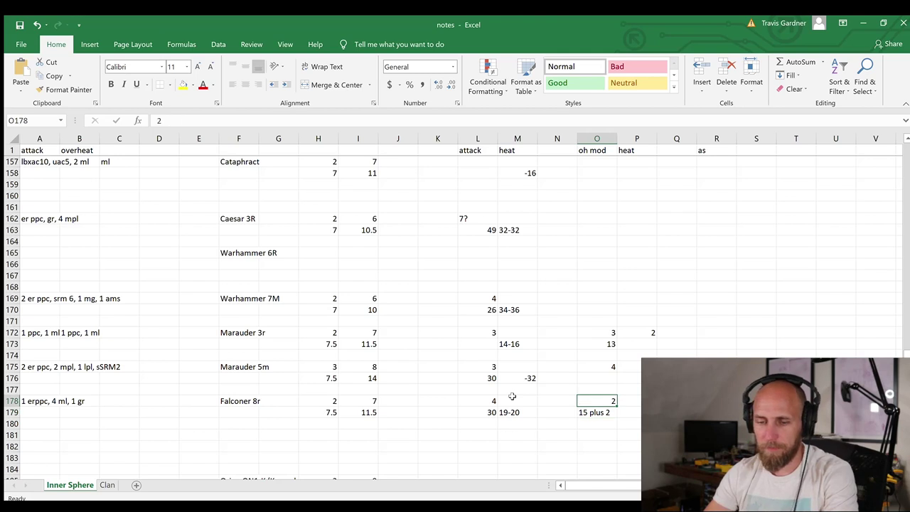
Record "3 ml" as the Falconer 8r's overheat weapons in B178
key("Right")
key("Down")
key("Left")
key("Left")
key("Left")
key("Left")
key("Left")
key("Left")
key("Left")
key("Left")
key("Left")
key("Left")
key("Left")
key("Left")
key("Left")
key("Left")
key("Left")
key("Up")
key("Right")
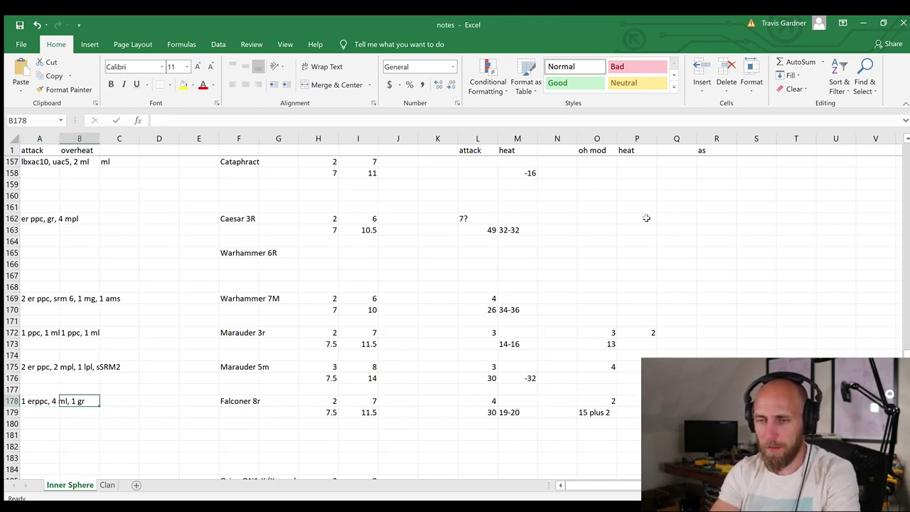
type("3 ml")
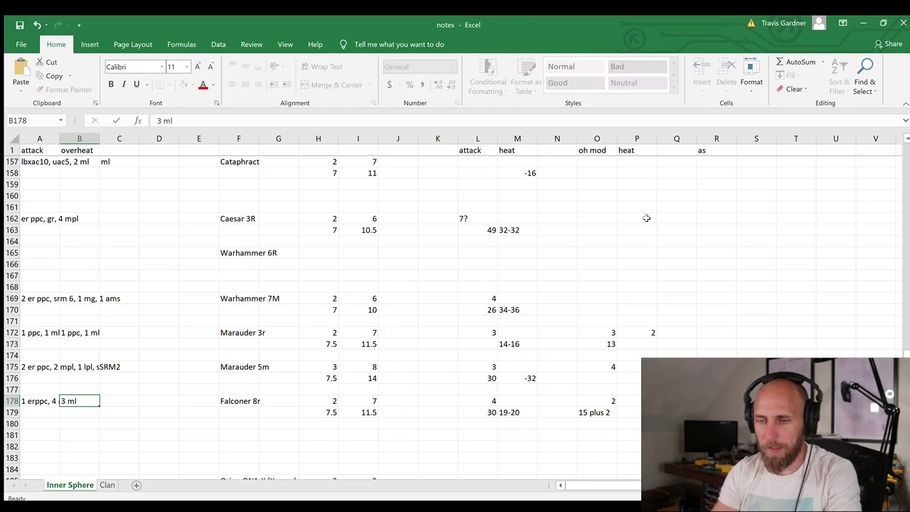
key("Return")
Change the medium laser count in the Falconer 8r's attack weapons list in A178 to 1
key("Up")
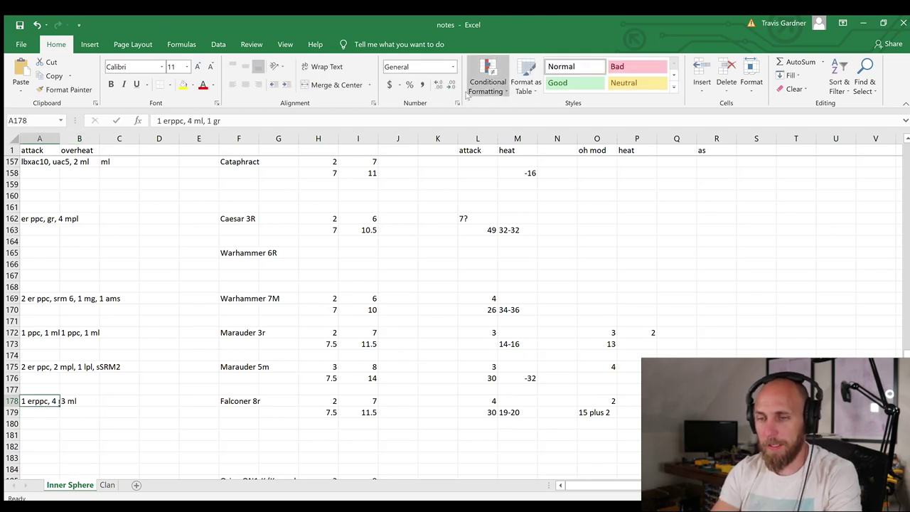
double_click(191, 121)
type("1")
key("Return")
Switch to the browser and examine the Falconer's Master Unit List entry and the Weapons and Equipment section of its BattleTechWiki article
key("alt+Tab")
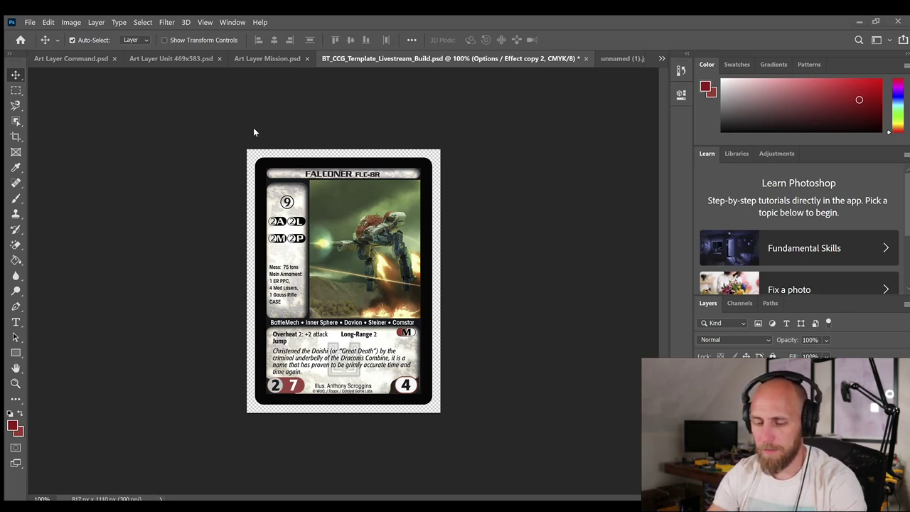
key("alt+Tab")
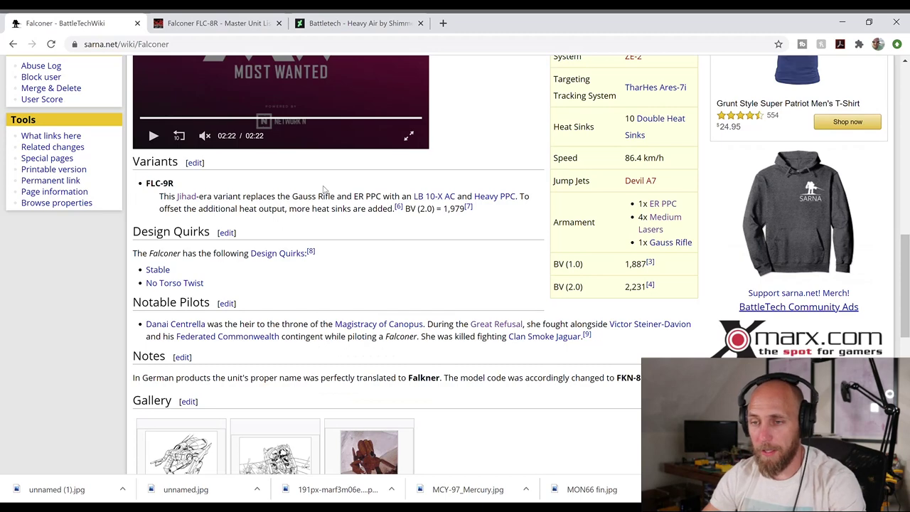
left_click(213, 23)
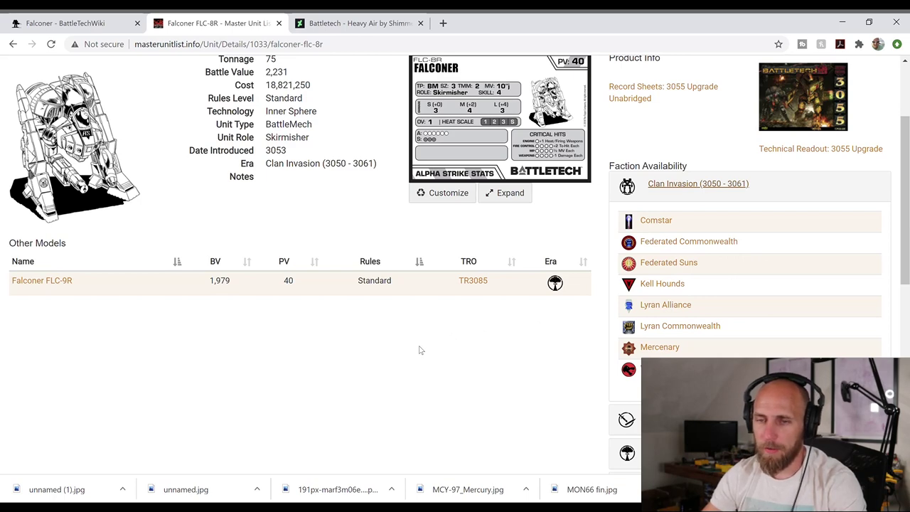
left_click(39, 18)
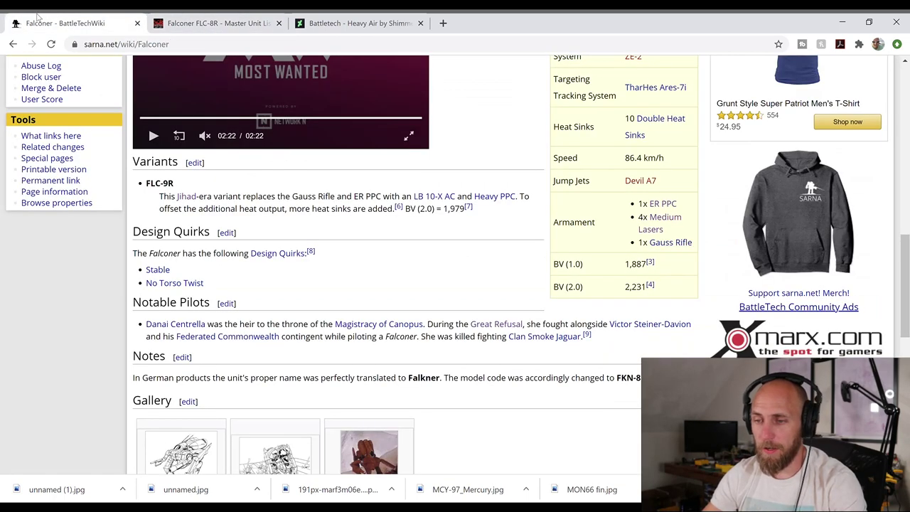
scroll(353, 210, "up", 5)
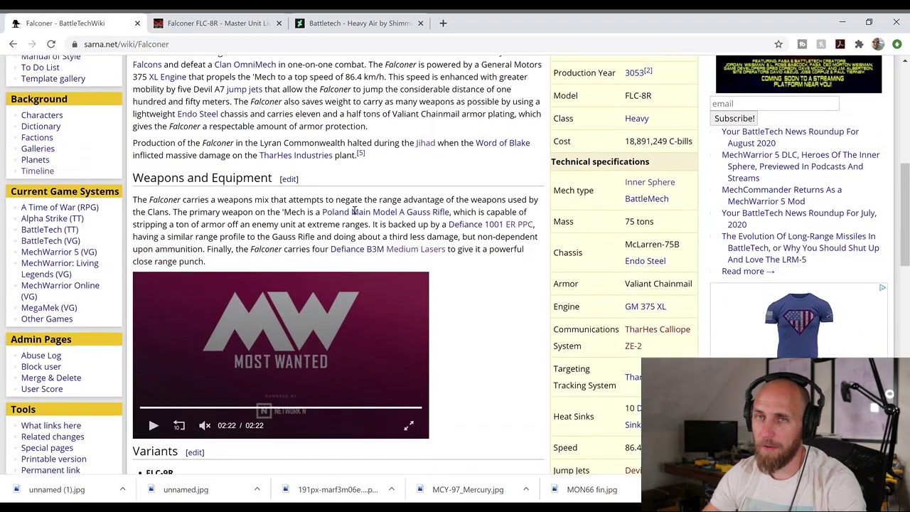
Read the Description section of the Falconer wiki article, and switch to Photoshop to check the Falconer card's stats
scroll(353, 210, "up", 1)
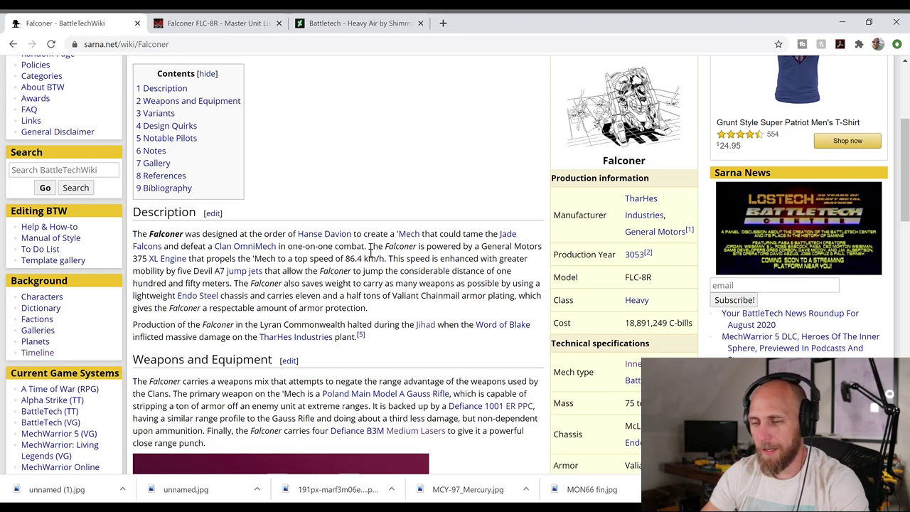
left_click_drag(370, 247, 409, 300)
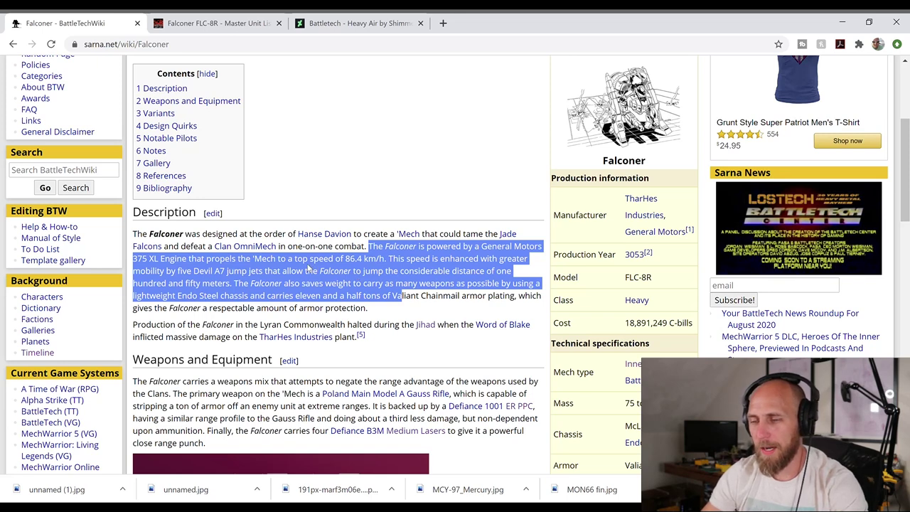
left_click(389, 279)
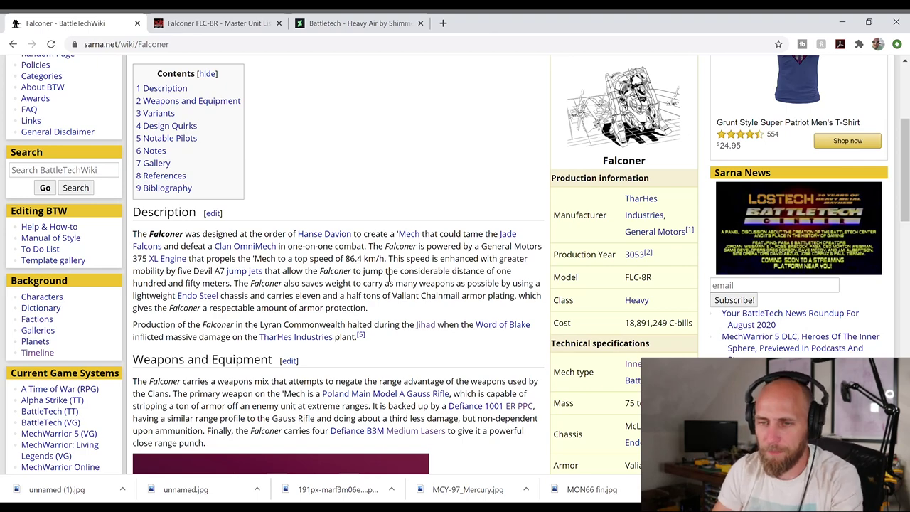
key("alt+Tab")
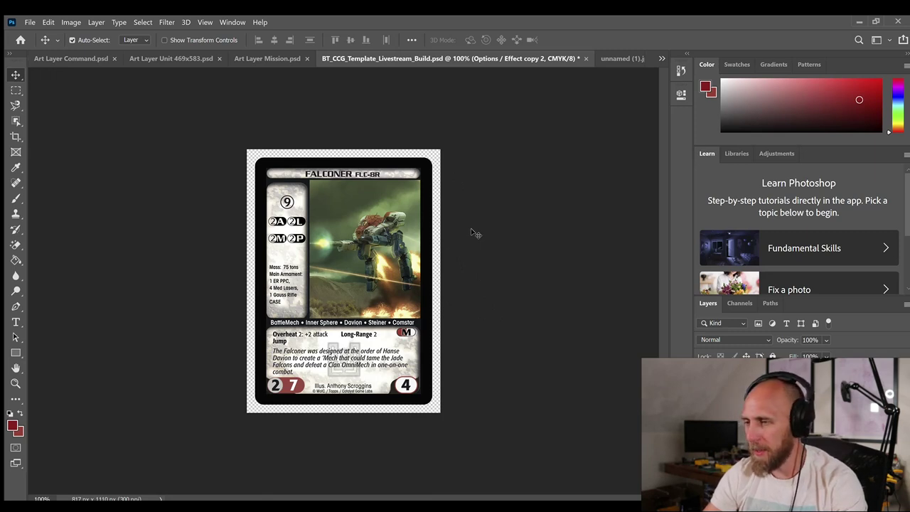
Switch to Excel and examine the Converter (3) sheet's mech stats and its point costs for attack, defense and special options
key("alt+Tab")
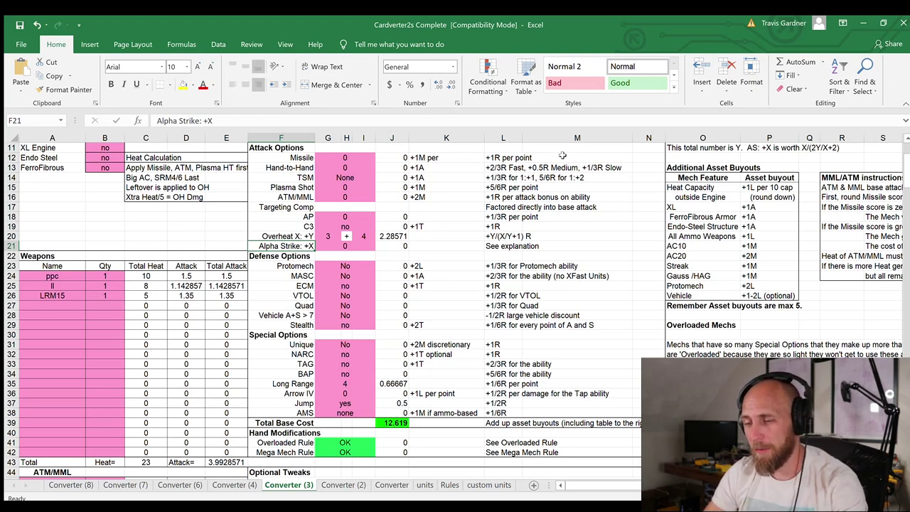
key("Left")
key("Up")
key("Up")
key("Up")
key("Up")
key("Up")
key("Up")
key("Up")
key("Up")
key("Up")
key("Up")
key("Up")
key("Up")
key("Up")
key("Up")
key("Up")
key("Up")
key("Up")
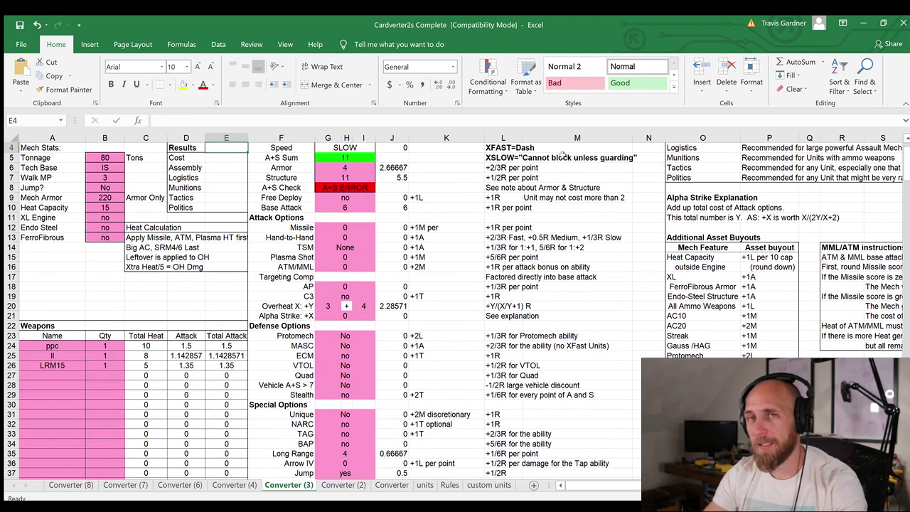
key("Up")
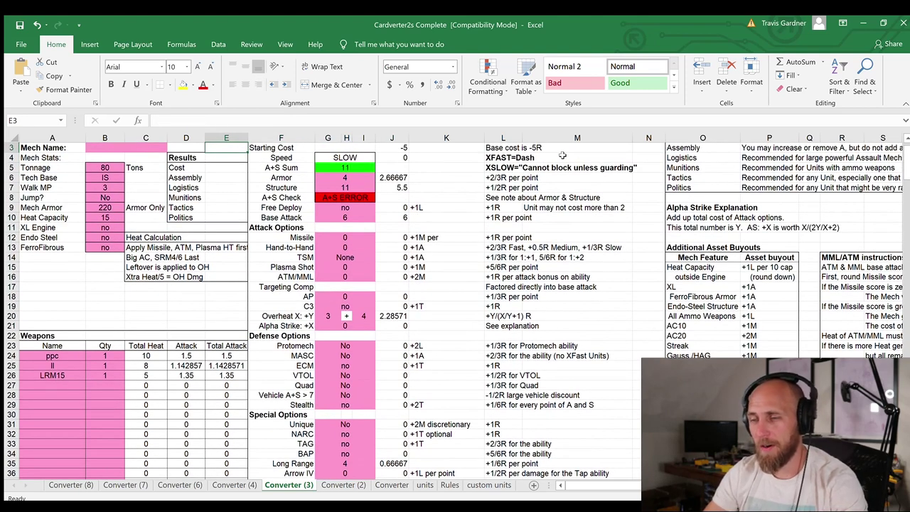
key("Right")
key("Right")
key("Right")
key("Right")
key("Down")
key("Down")
key("Down")
key("Down")
key("Down")
key("Down")
key("Down")
key("Down")
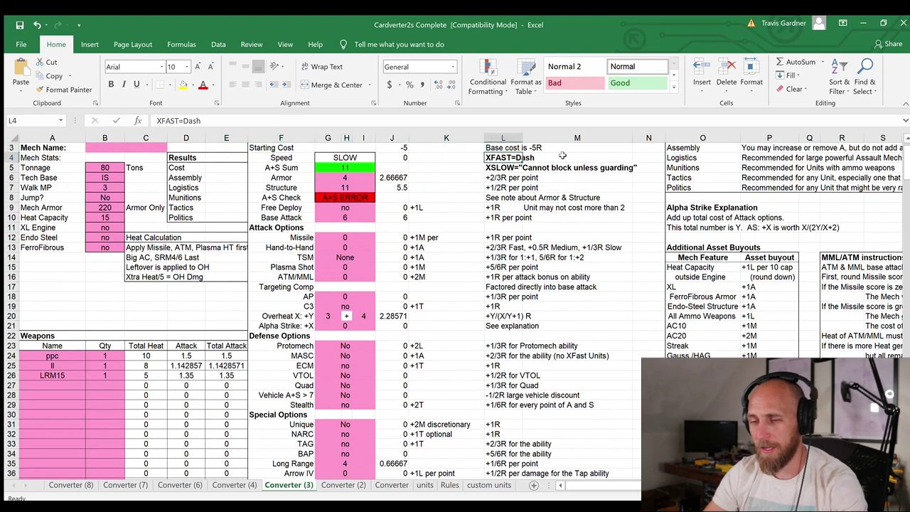
key("Down")
key("Down")
key("Down")
key("Down")
key("Down")
key("Down")
key("Down")
key("Down")
key("Down")
key("Down")
key("Down")
key("Down")
key("Down")
key("Down")
key("Down")
key("Down")
key("Down")
key("Down")
key("Down")
key("Down")
key("Up")
key("Up")
key("Up")
key("Up")
key("Up")
key("Up")
key("Up")
key("Up")
key("Up")
key("Up")
key("Up")
key("Up")
key("Up")
key("Up")
key("Up")
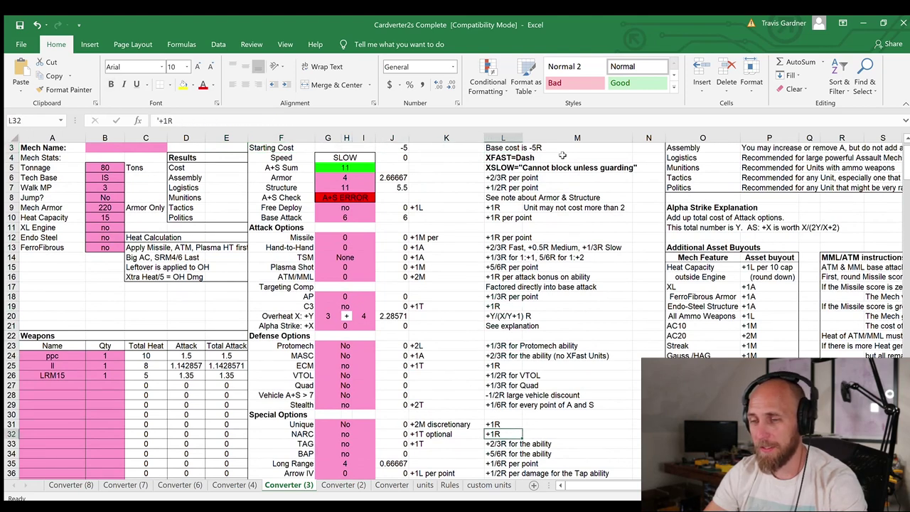
Set the converter's Armor to 2 and Structure to 7
key("Up")
key("Up")
key("Up")
key("Up")
key("Up")
key("Up")
key("Up")
key("Up")
key("Up")
key("Up")
key("Up")
key("Up")
key("Up")
key("Left")
key("Left")
key("Left")
key("Down")
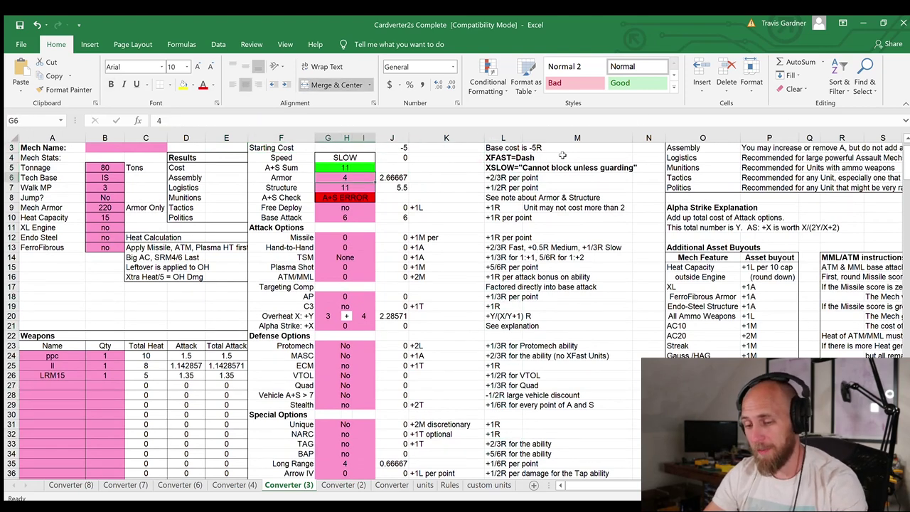
type("2")
key("Return")
key("Down")
key("Up")
type("7")
key("Return")
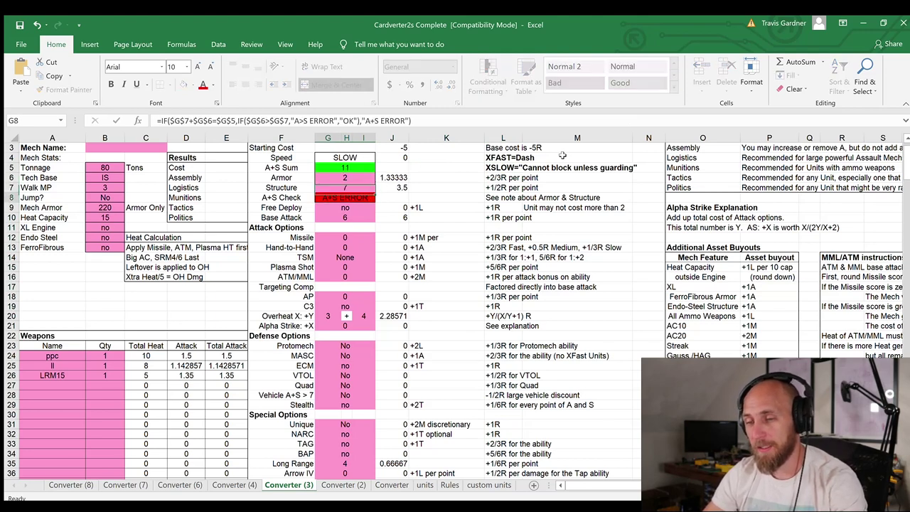
Set the converter's Base Attack to 4
key("Down")
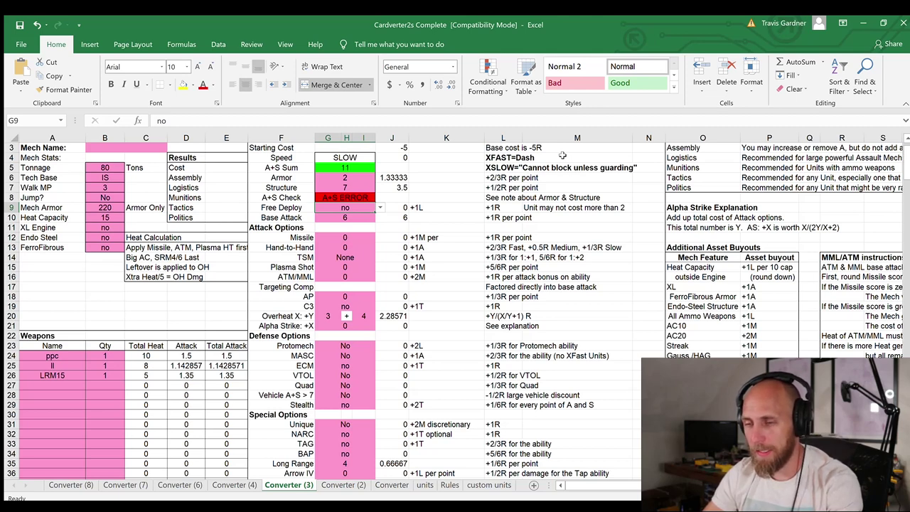
key("Down")
type("4")
key("Return")
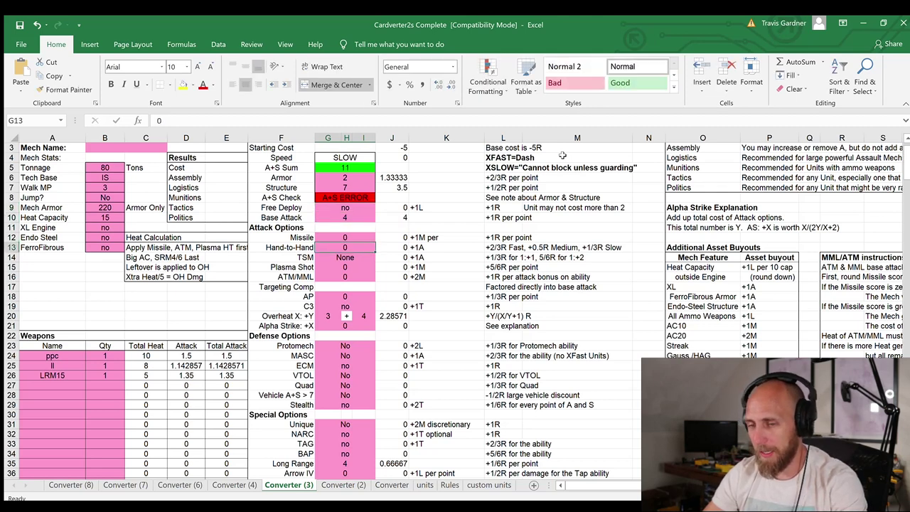
Set the converter's Overheat X: +Y entry under Attack Options to 2 + 2
key("Down")
key("Down")
key("Down")
key("Down")
key("Down")
key("Down")
key("Down")
key("Down")
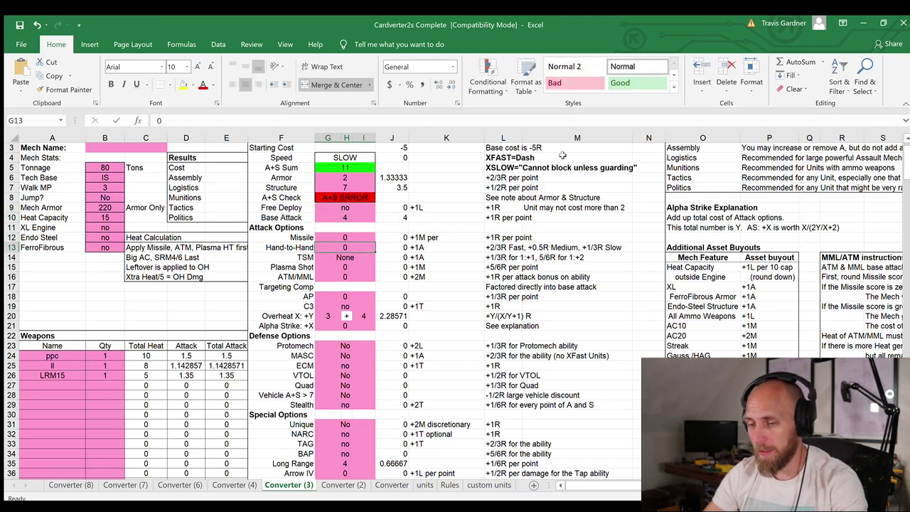
key("Right")
key("Right")
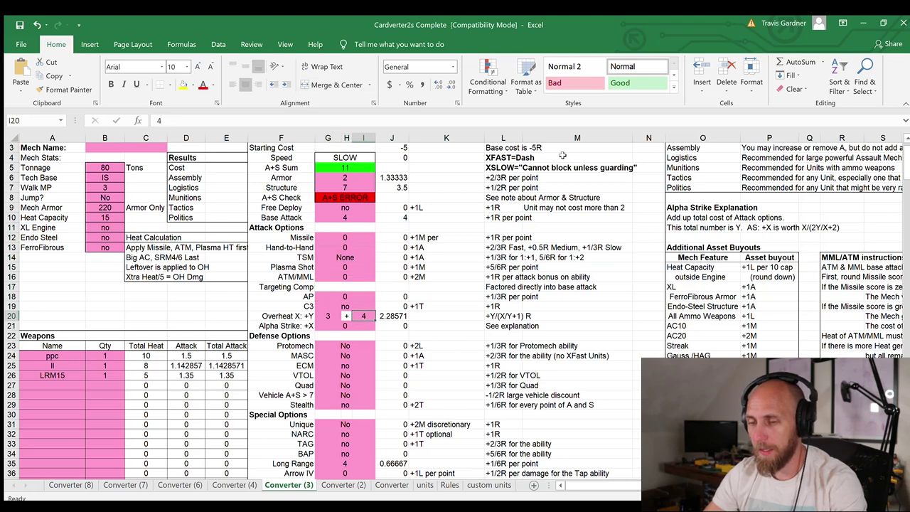
type("2")
key("Return")
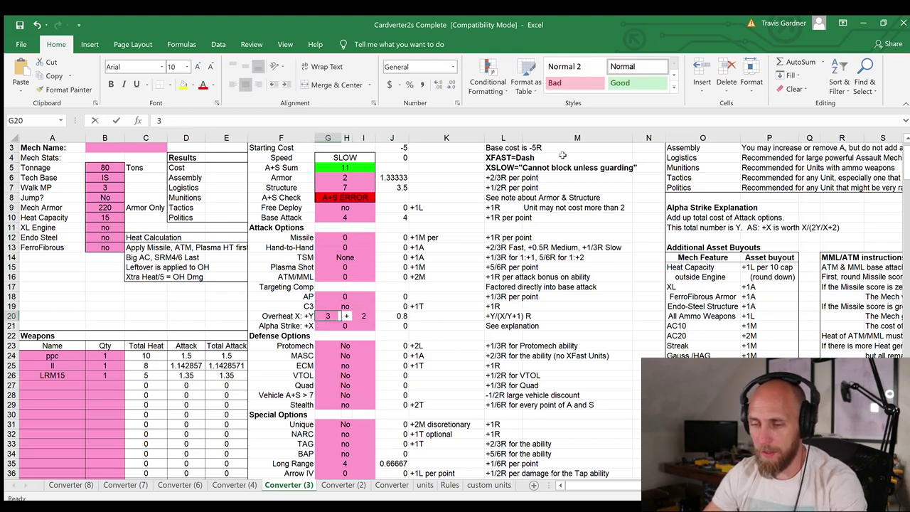
key("Down")
Set the Long Range value under Special Options to 2
key("Down")
key("Down")
key("Down")
key("Down")
key("Down")
key("Down")
key("Down")
key("Down")
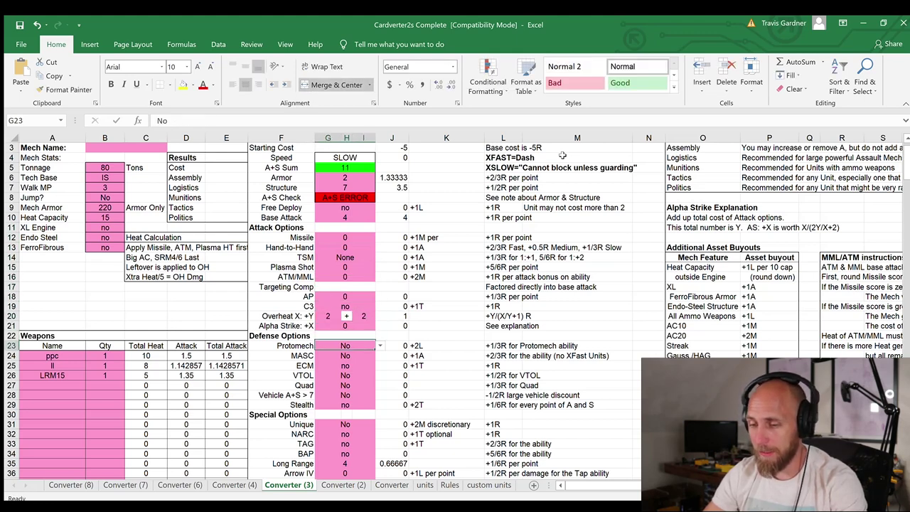
key("Down")
key("Down")
key("Down")
key("Down")
key("Down")
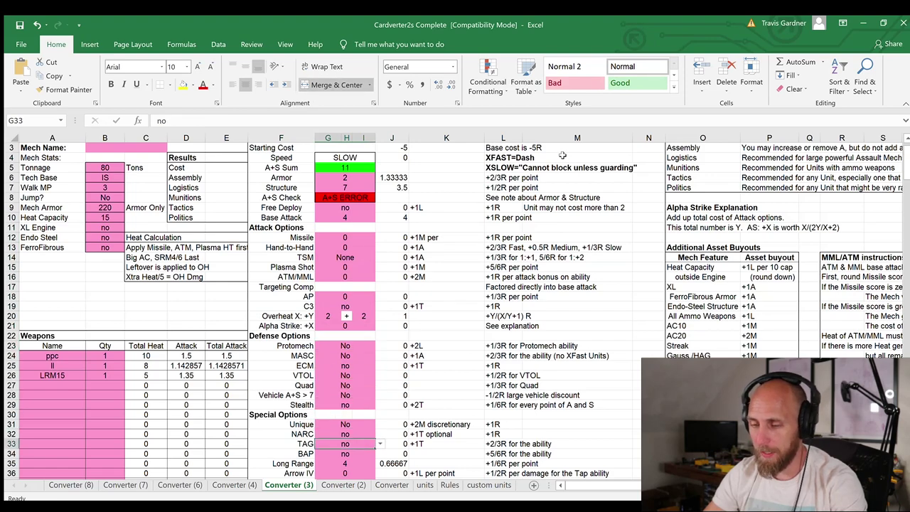
type("2")
key("Down")
key("Down")
key("Down")
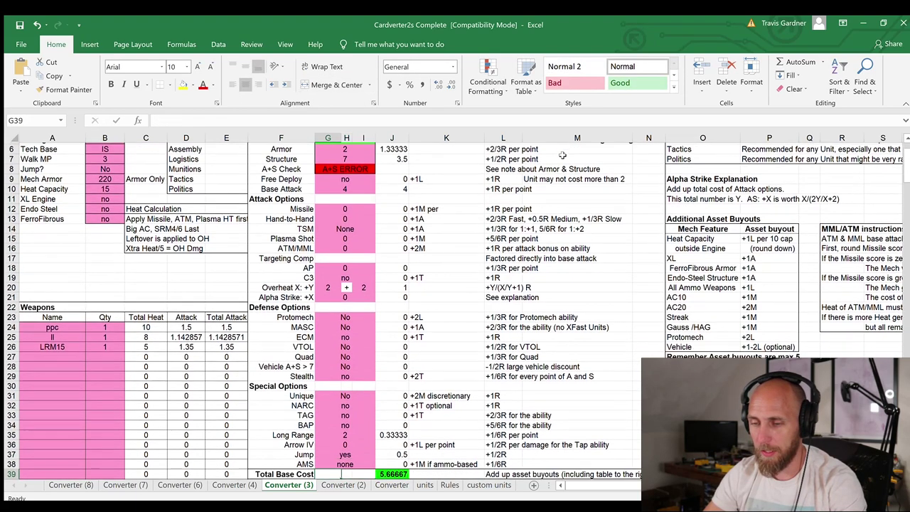
Set the mech's Walk MP to 5 in the converter
key("Up")
key("Up")
key("Up")
key("Up")
key("Up")
key("Up")
key("Up")
key("Up")
key("Up")
key("Up")
key("Up")
key("Up")
key("Up")
key("Up")
key("Up")
key("Up")
key("Up")
key("Up")
key("Up")
key("Up")
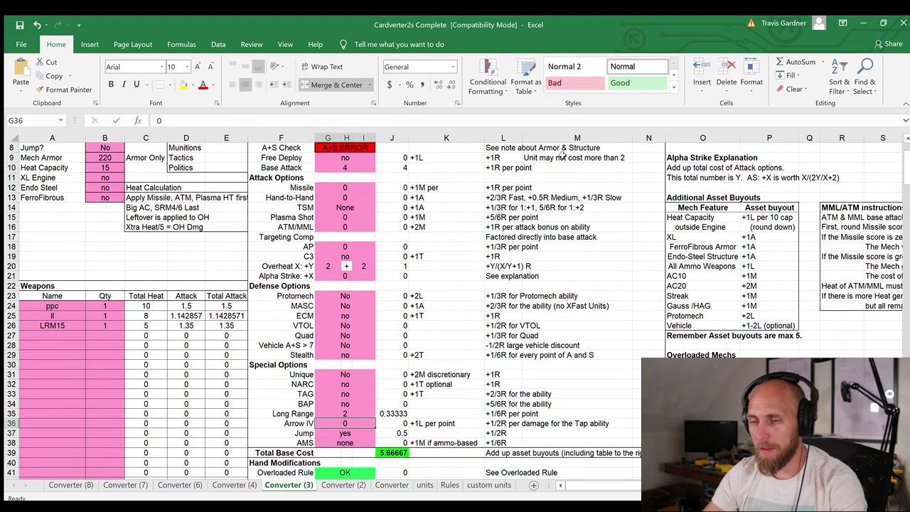
key("Up")
key("Up")
key("Up")
key("Up")
key("Up")
key("Up")
key("Up")
key("Down")
key("Down")
key("Down")
key("Down")
key("Left")
key("Left")
key("Left")
key("Left")
key("Left")
key("Down")
key("Down")
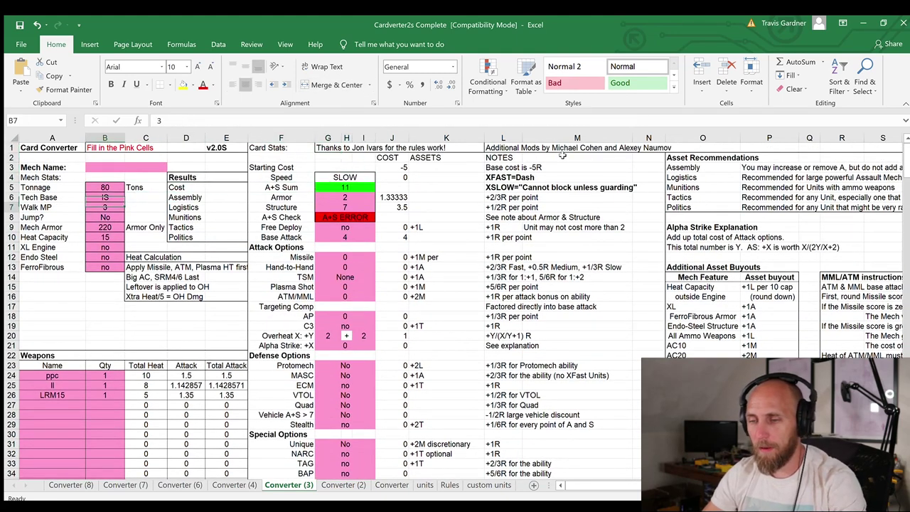
type("5")
key("Up")
Check the converter's cost column from Armor down to the Total Base Cost
key("Right")
key("Right")
key("Right")
key("Right")
key("Right")
key("Right")
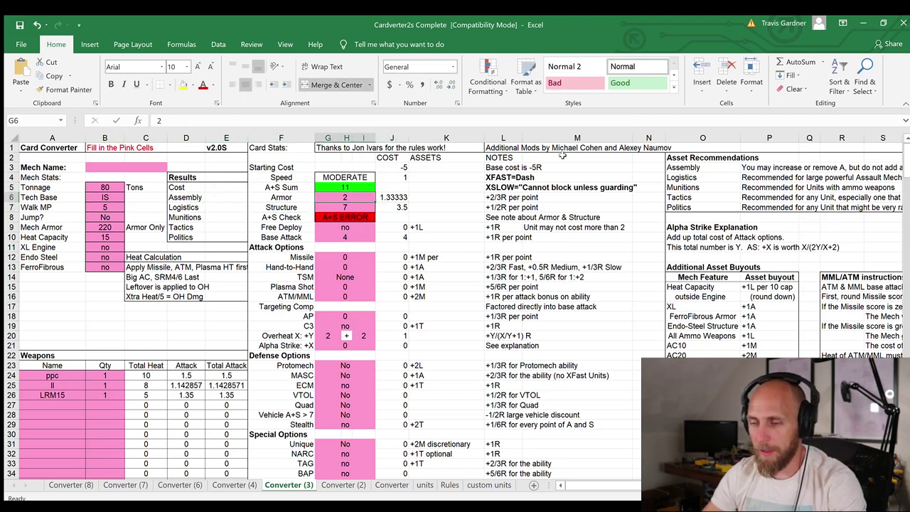
key("Down")
key("Down")
key("Down")
key("Down")
key("Down")
key("Down")
key("Down")
key("Down")
key("Down")
key("Down")
key("Down")
key("Down")
key("Down")
key("Down")
key("Down")
key("Down")
key("Down")
key("Down")
key("Down")
key("Down")
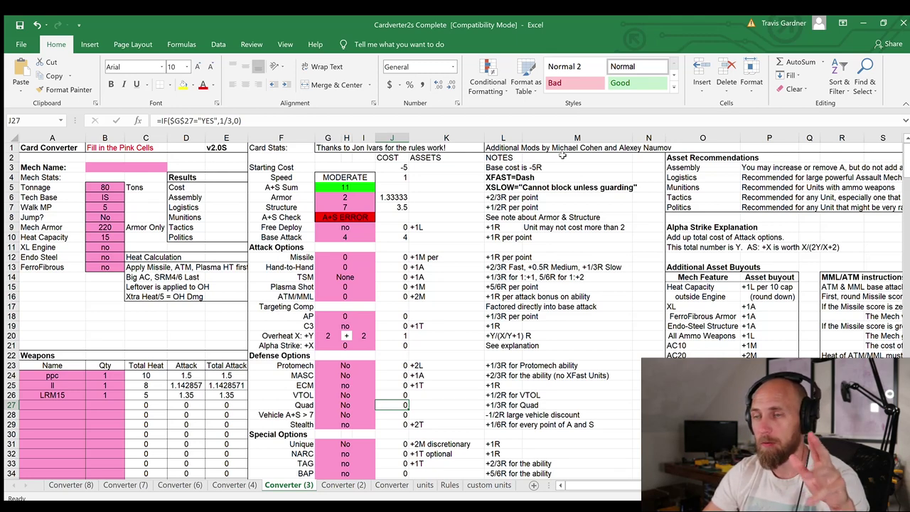
key("Down")
key("Down")
key("Down")
key("Down")
key("Down")
key("Down")
key("Down")
key("Down")
key("Down")
key("Down")
key("Down")
key("Down")
key("Down")
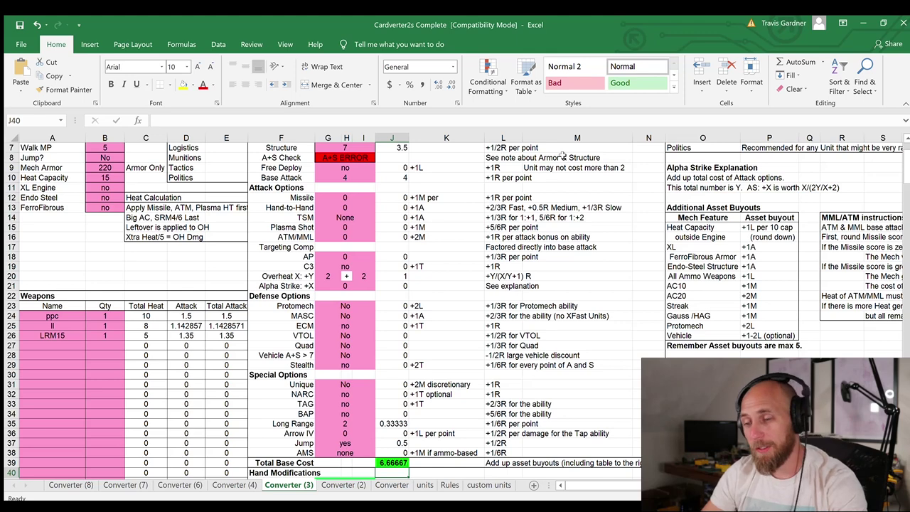
key("Up")
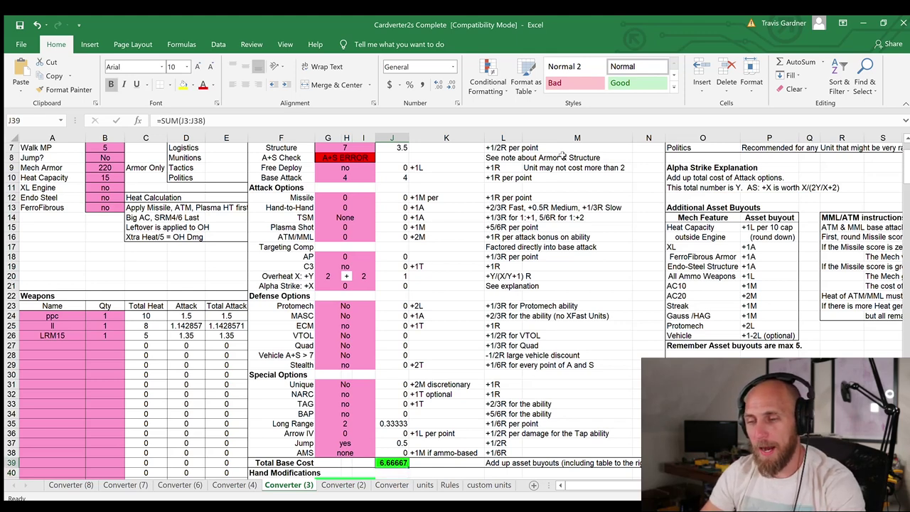
Review the individual cost entries again, from the attack options through the special options
key("Up")
key("Up")
key("Up")
key("Up")
key("Up")
key("Up")
key("Up")
key("Up")
key("Up")
key("Up")
key("Up")
key("Up")
key("Up")
key("Up")
key("Up")
key("Up")
key("Up")
key("Up")
key("Up")
key("Up")
key("Up")
key("Up")
key("Up")
key("Up")
key("Up")
key("Up")
key("Down")
key("Down")
key("Down")
key("Down")
key("Down")
key("Down")
key("Down")
key("Down")
key("Down")
key("Down")
key("Down")
key("Down")
key("Down")
key("Down")
key("Down")
key("Down")
key("Down")
key("Down")
key("Down")
key("Down")
key("Down")
key("Down")
key("Down")
key("Down")
key("Up")
key("Up")
key("Up")
key("Up")
key("Up")
key("Up")
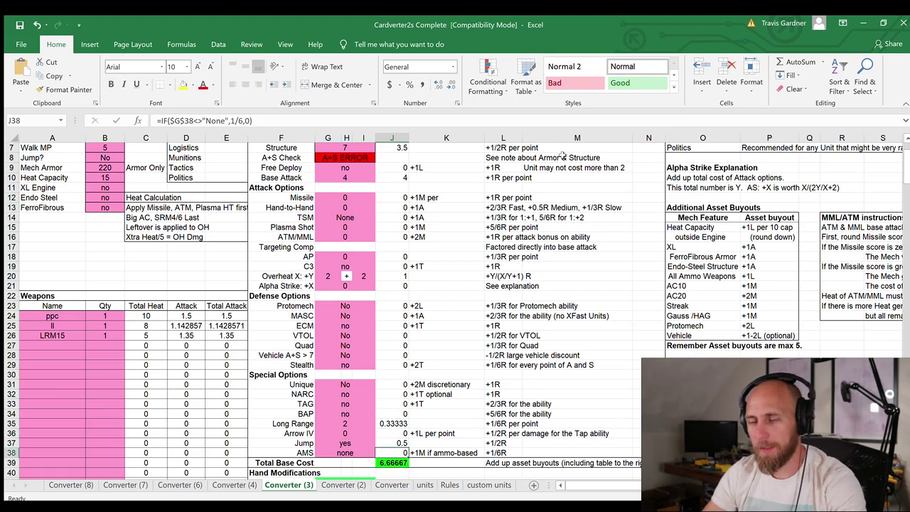
Switch to the Falconer card in Photoshop and delete its 2P asset cost
key("alt+Tab")
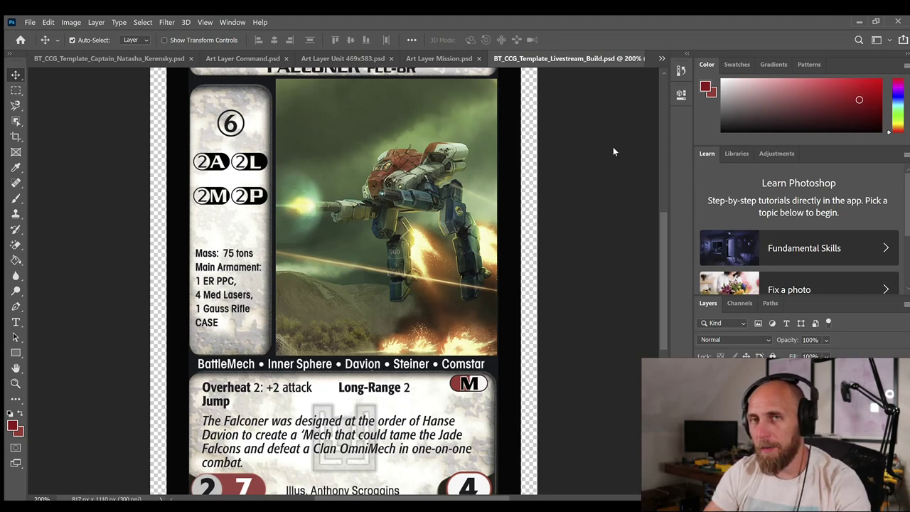
key("ctrl+minus")
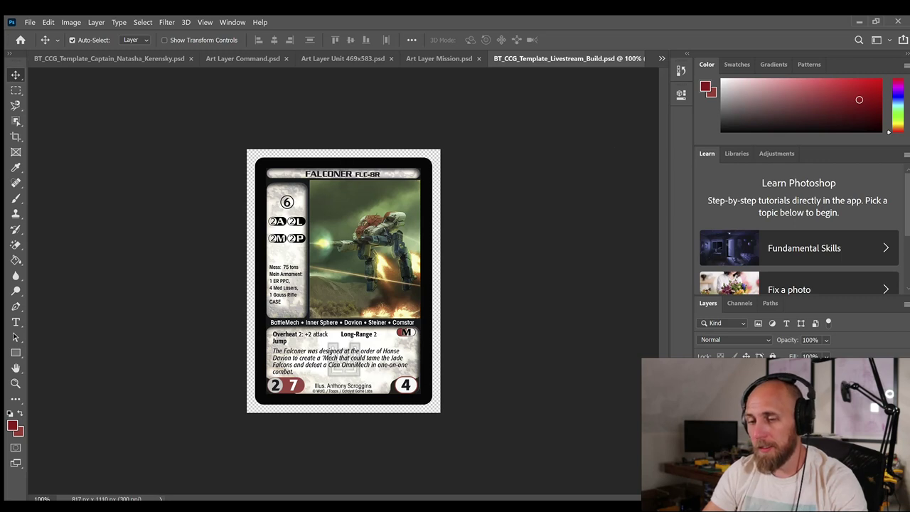
key("Delete")
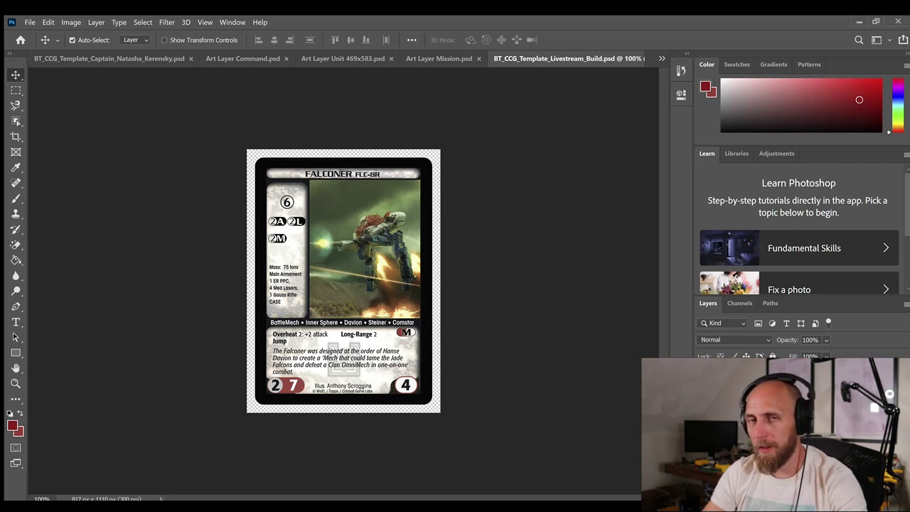
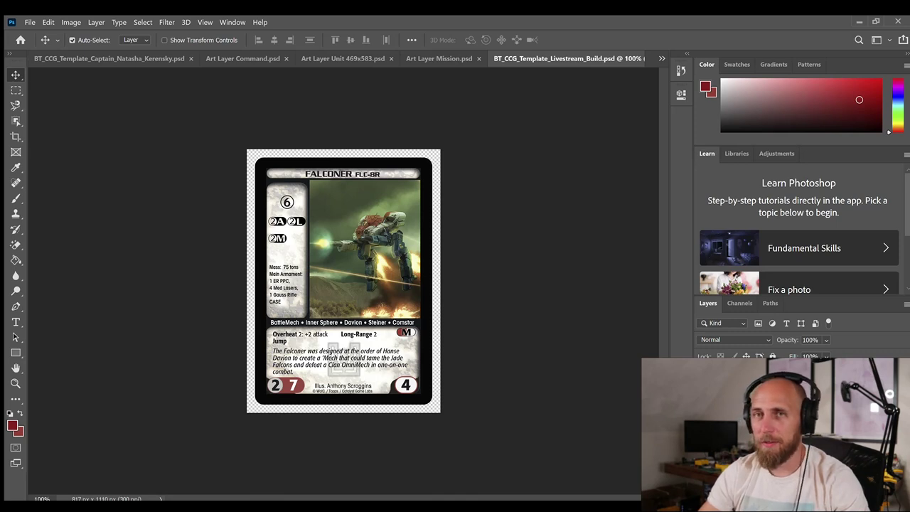
Remove the 2L asset cost from the card and place the 2M cost beside 2A
key("Delete")
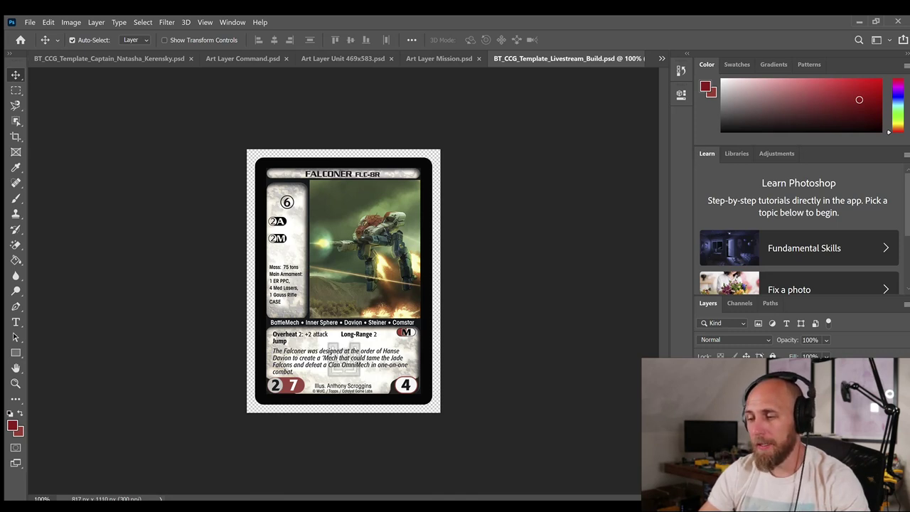
key("ctrl+z")
key("ctrl+z")
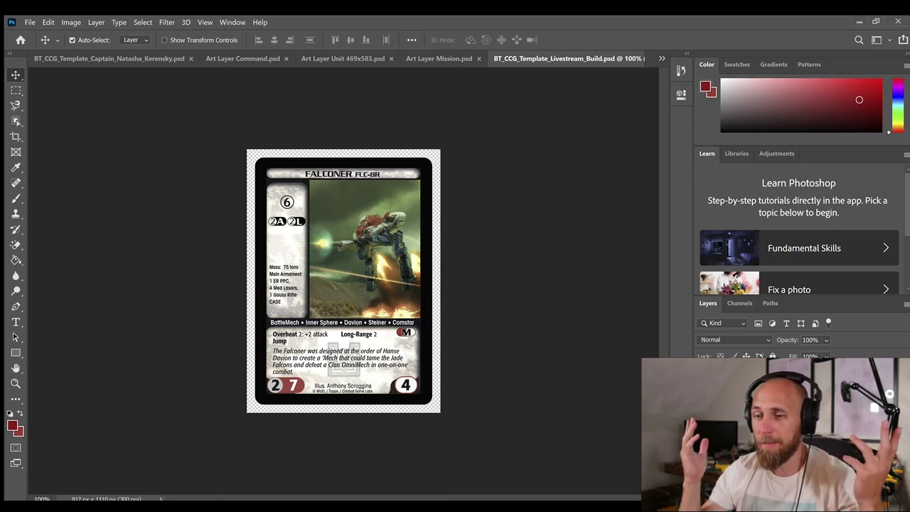
key("ctrl+z")
key("ctrl+shift+z")
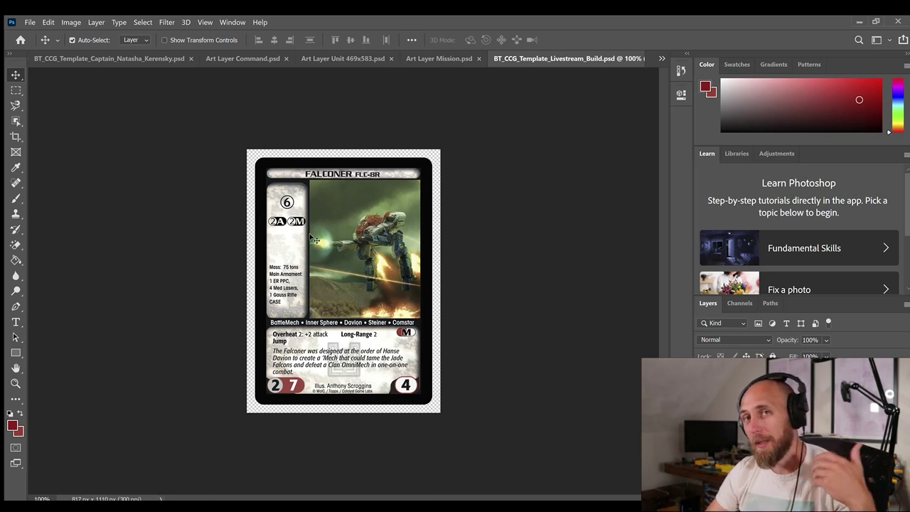
Change the card's munitions asset cost to 1M and remove CASE from the Main Armament text
key("t")
left_click(292, 222)
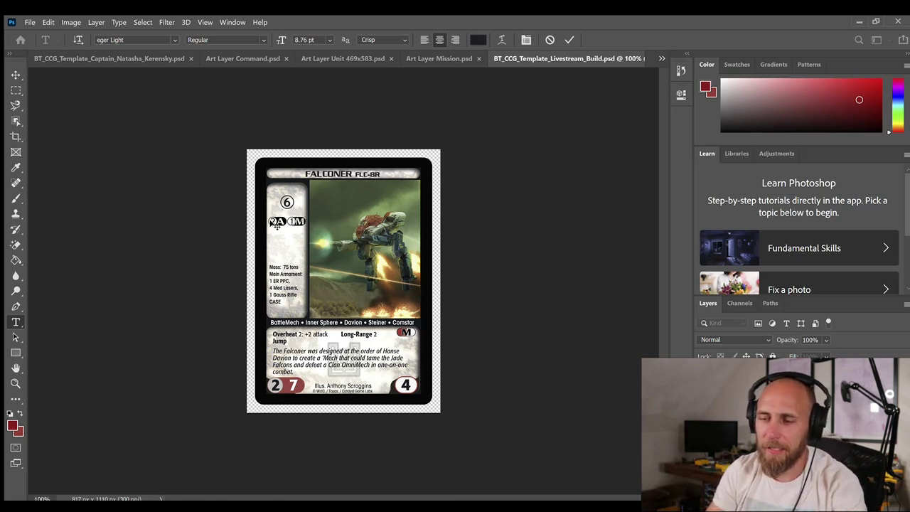
key("Escape")
key("v")
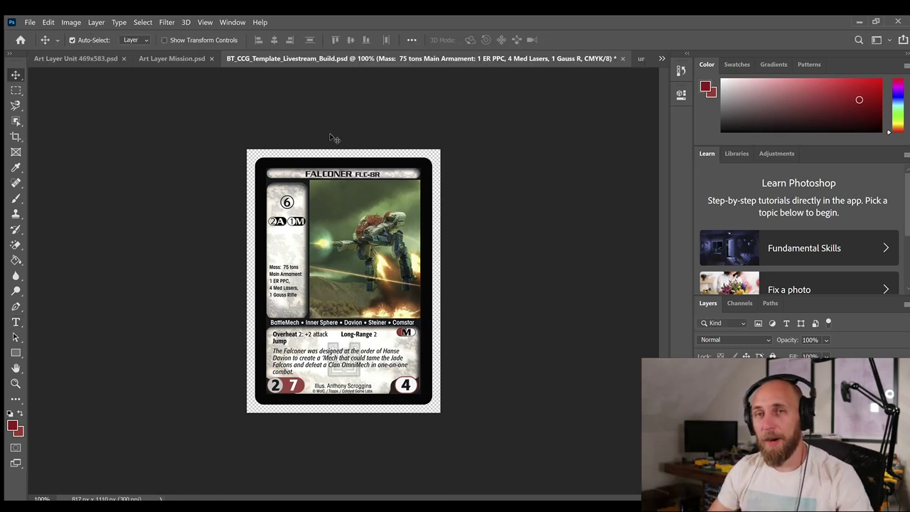